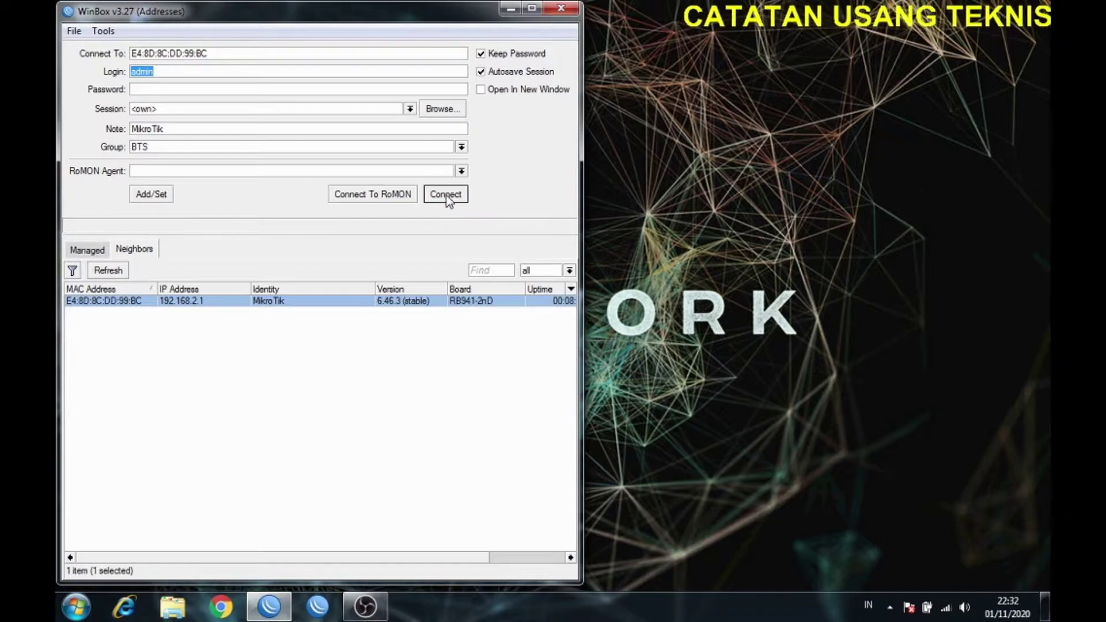
- Connect to the discovered MikroTik router as admin and close the leftover Route List, Address List and Firewall windows
left_click(448, 195)
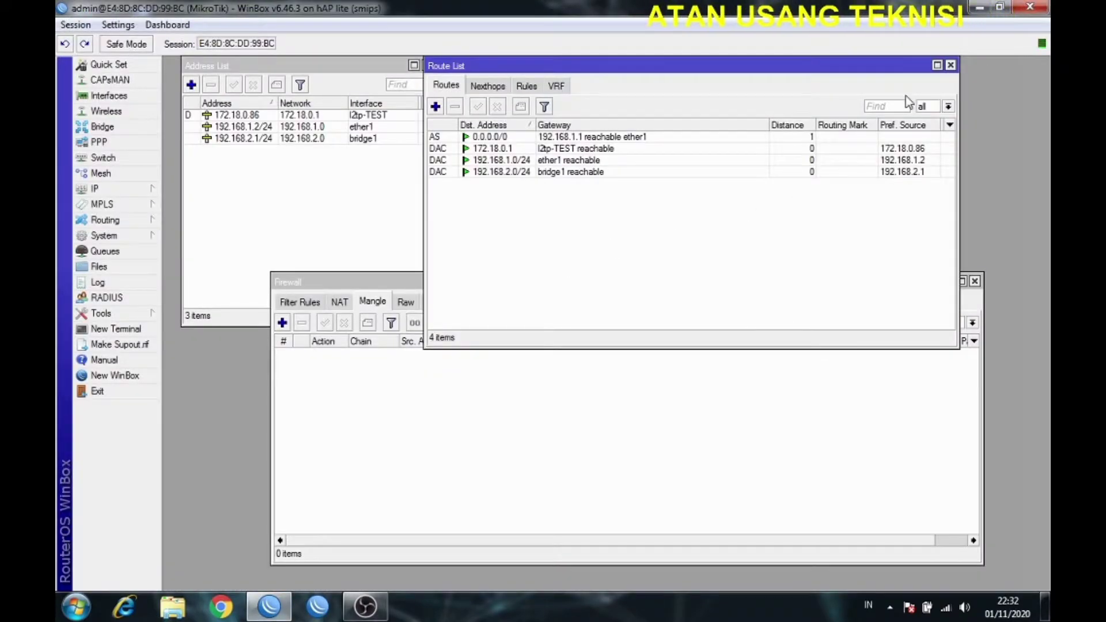
left_click(951, 65)
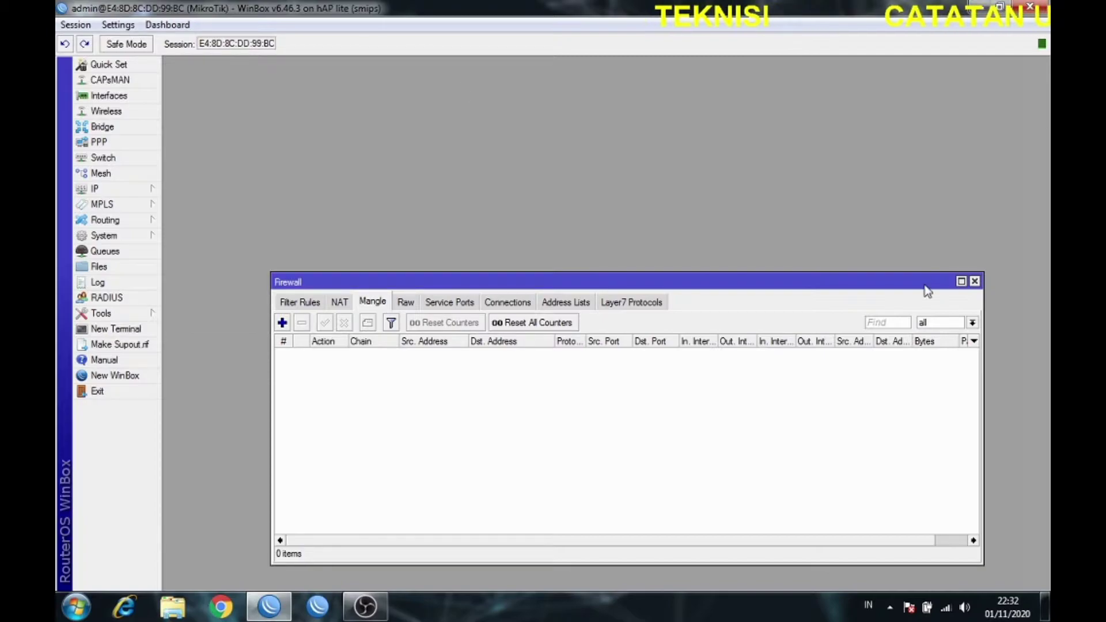
left_click(974, 281)
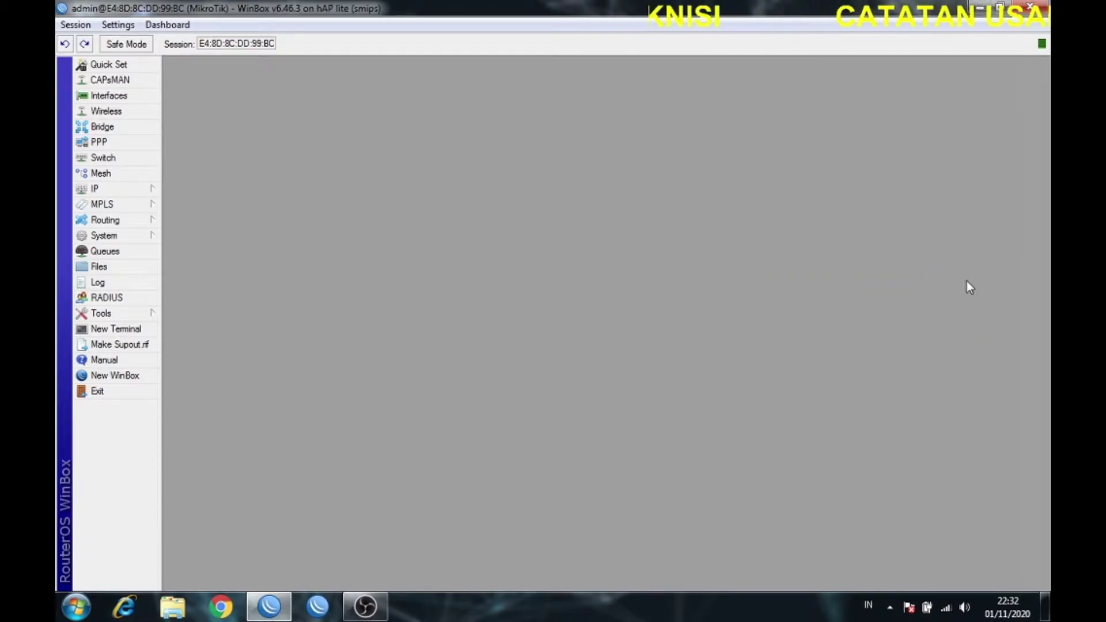
- Open the router's interface list and review the dial-out settings of the l2tp-TEST client
left_click(122, 98)
left_click(341, 196)
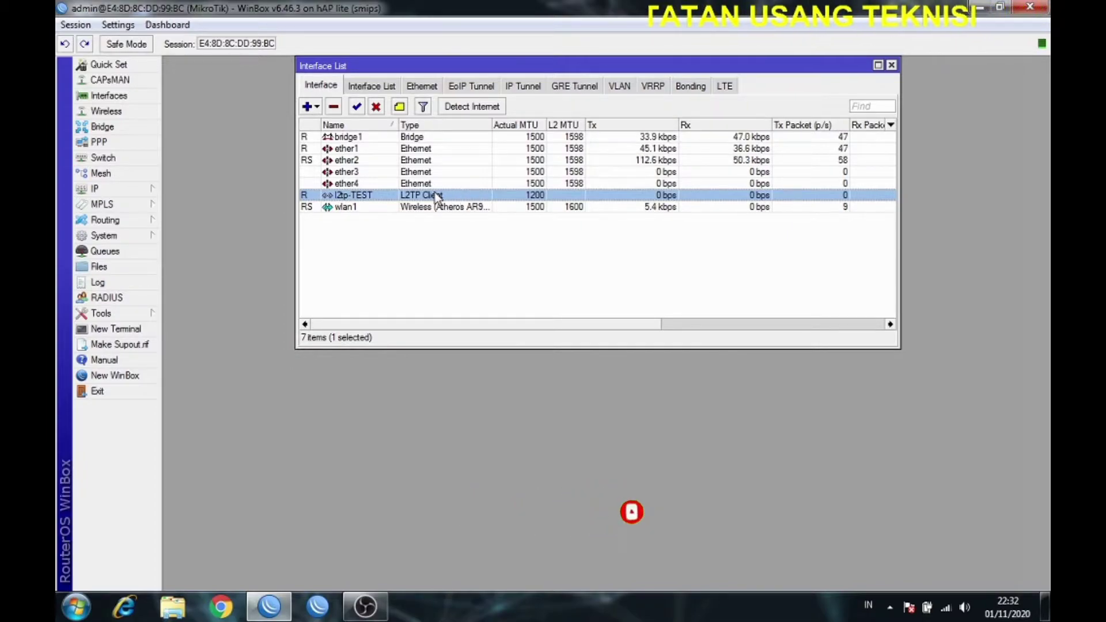
double_click(371, 197)
left_click(403, 112)
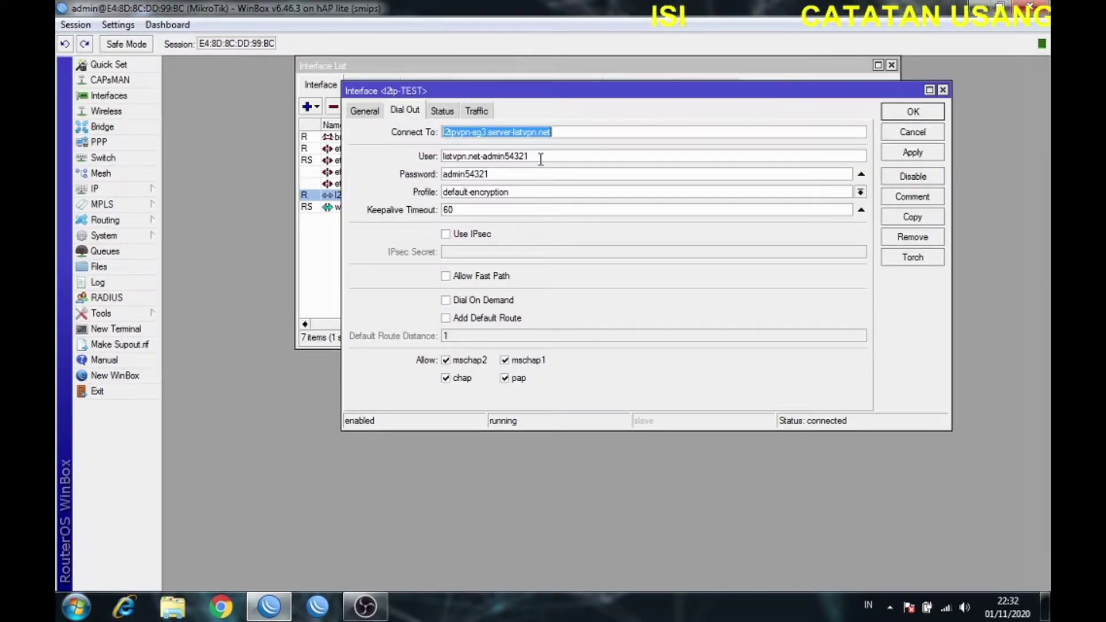
left_click(943, 111)
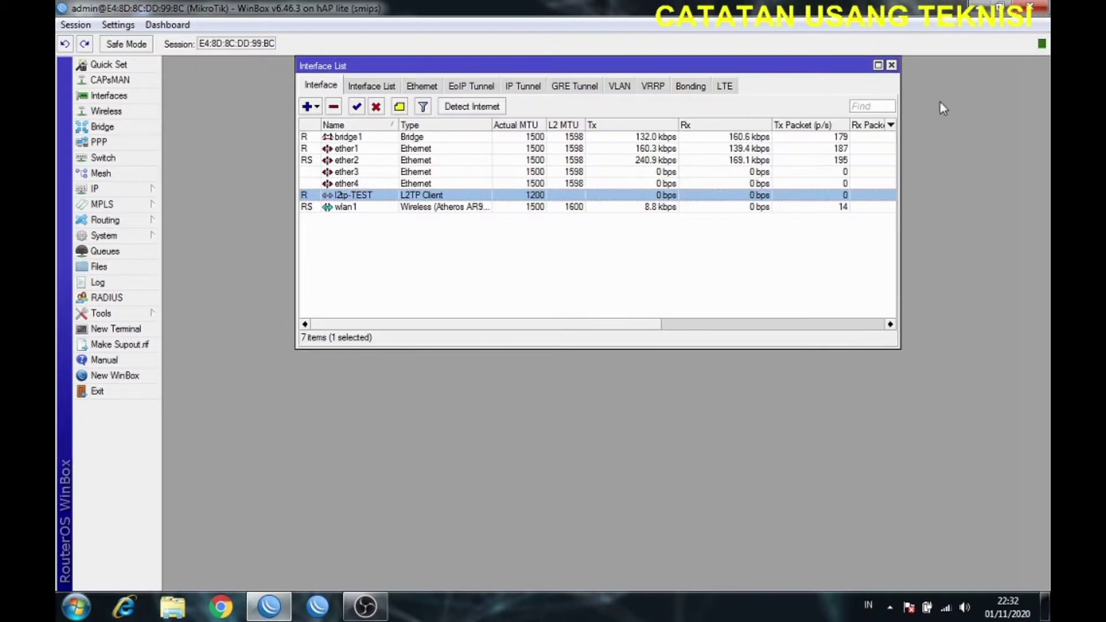
- Switch to Chrome, open the bookmarked listvpn.net site and dismiss the translation offer
left_click(983, 6)
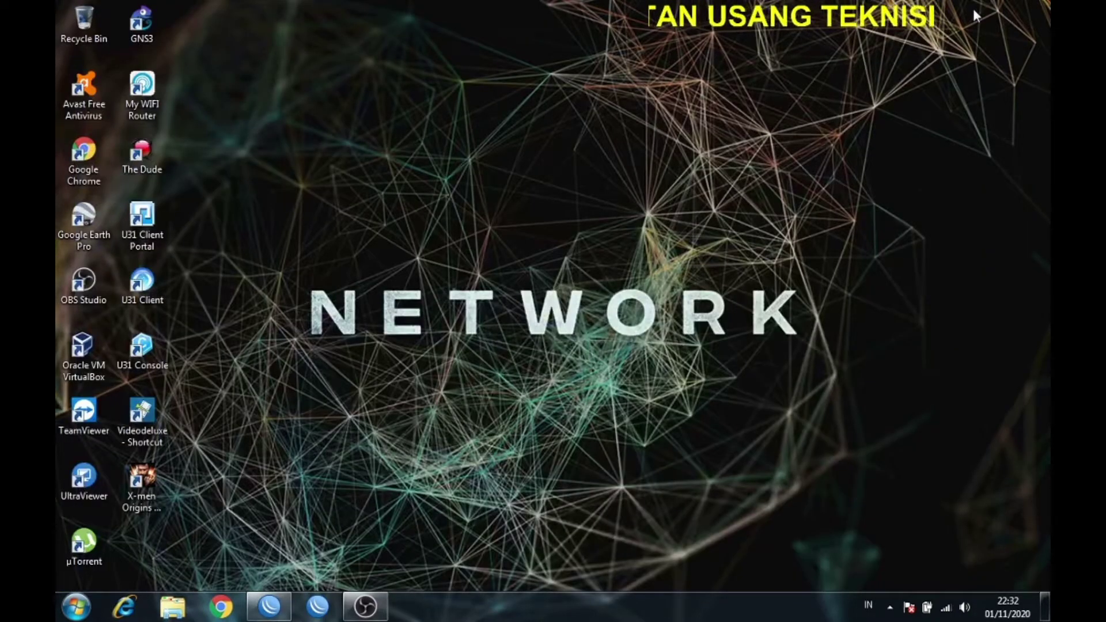
left_click(213, 611)
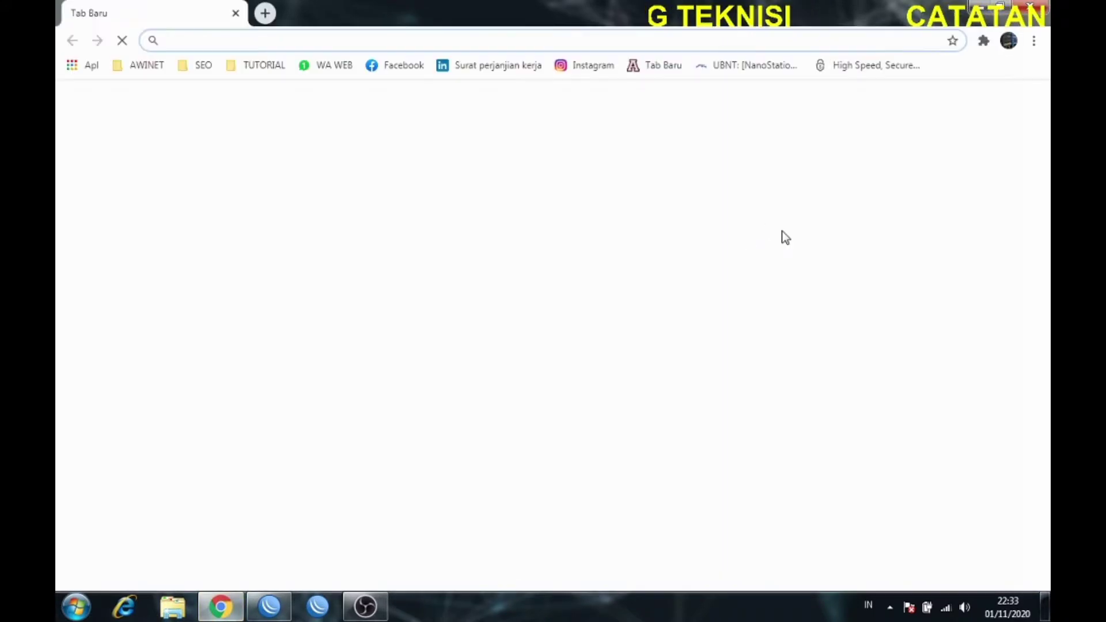
left_click(848, 73)
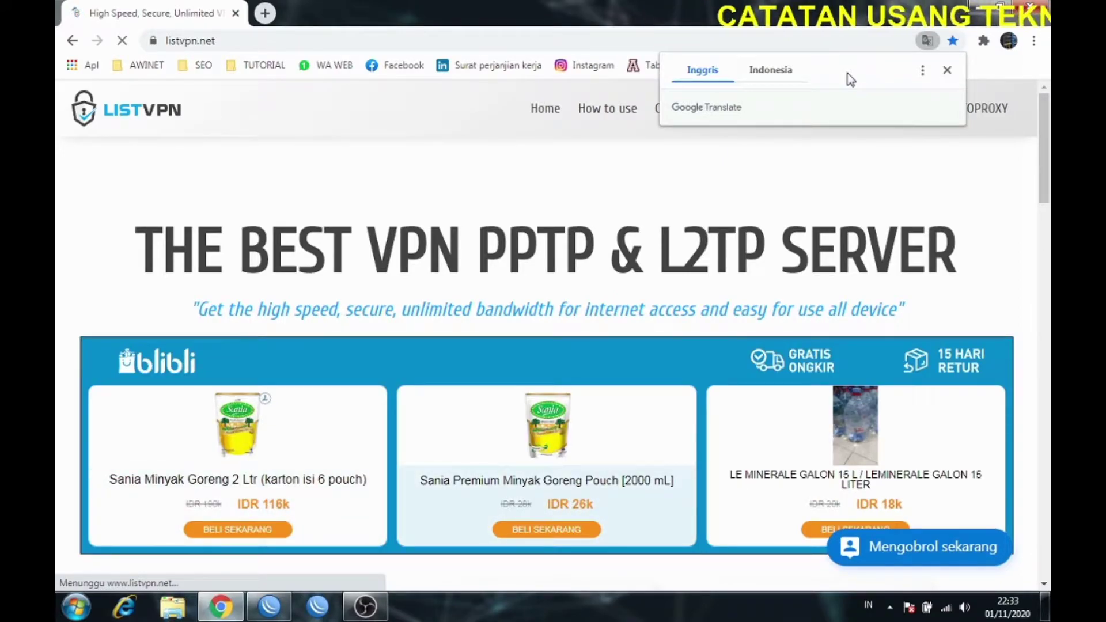
left_click(947, 71)
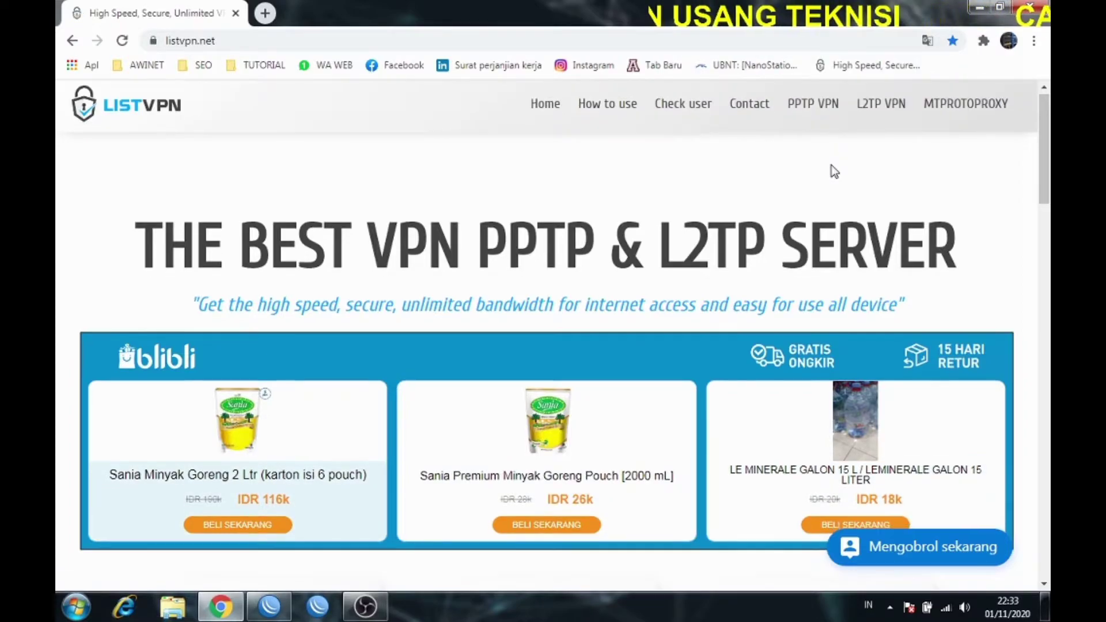
- Look through the listvpn.net home page for its PPTP and L2TP VPN server offers, then minimize the browser
scroll(831, 165, "down", 15)
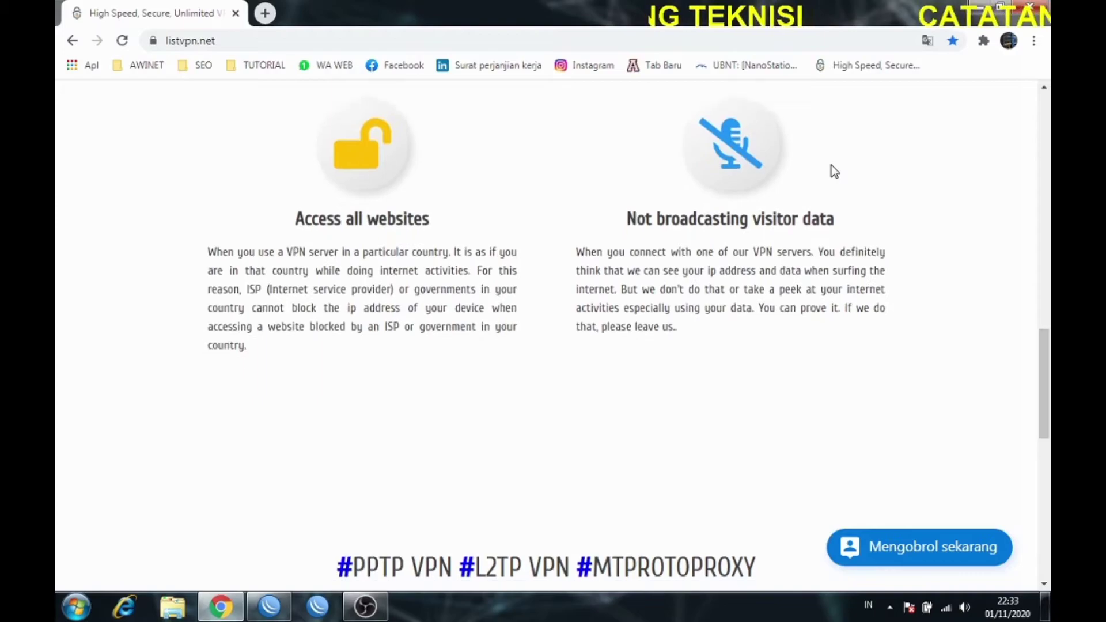
scroll(832, 165, "down", 9)
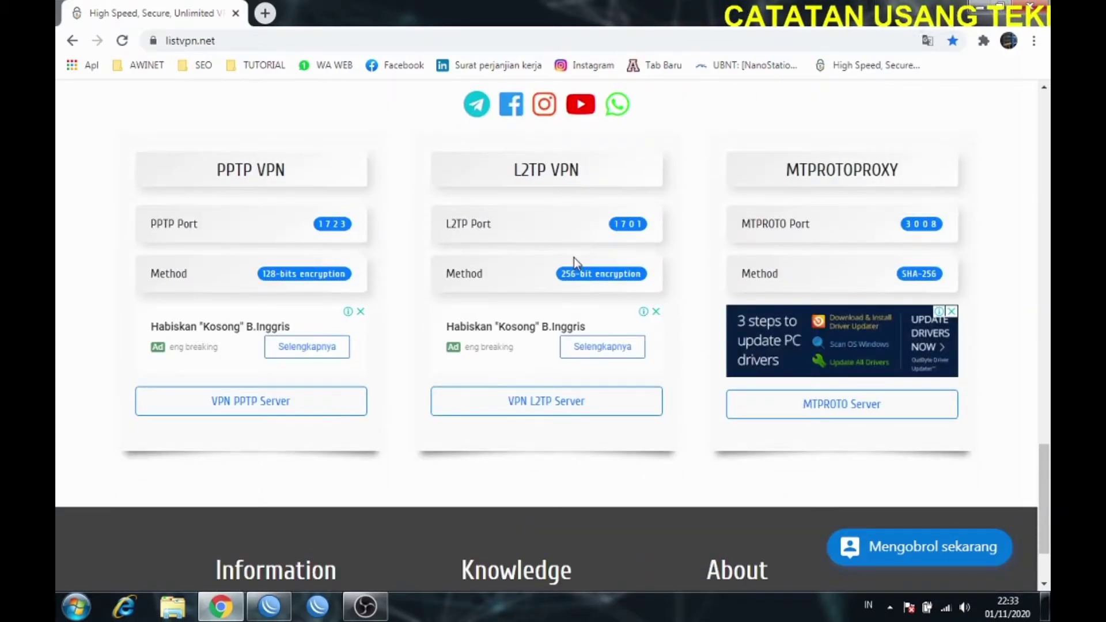
scroll(784, 296, "up", 10)
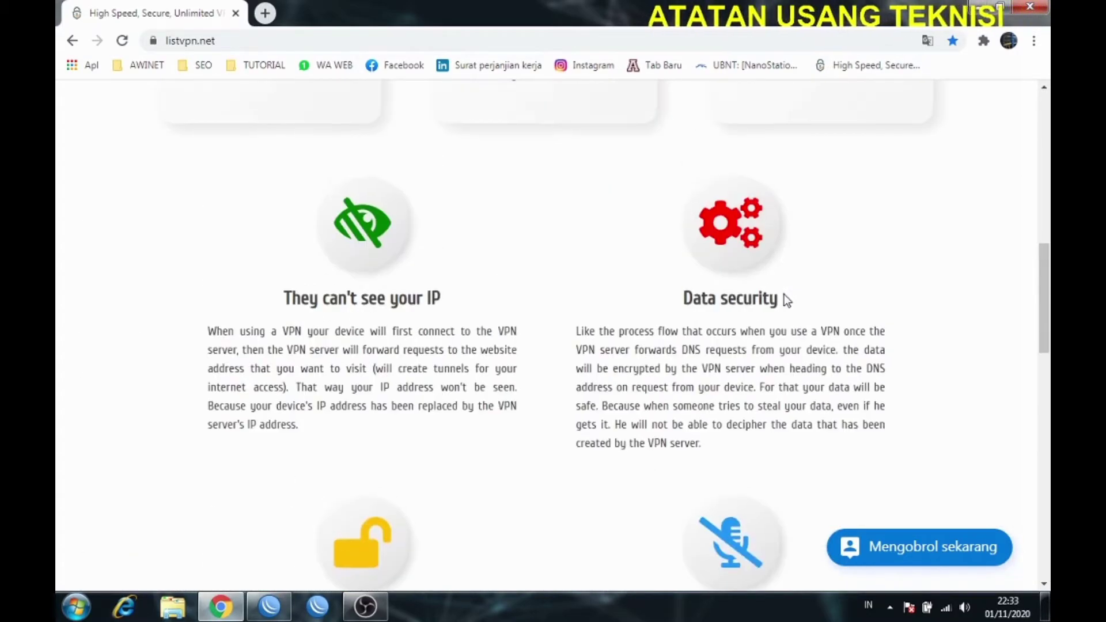
scroll(784, 295, "down", 12)
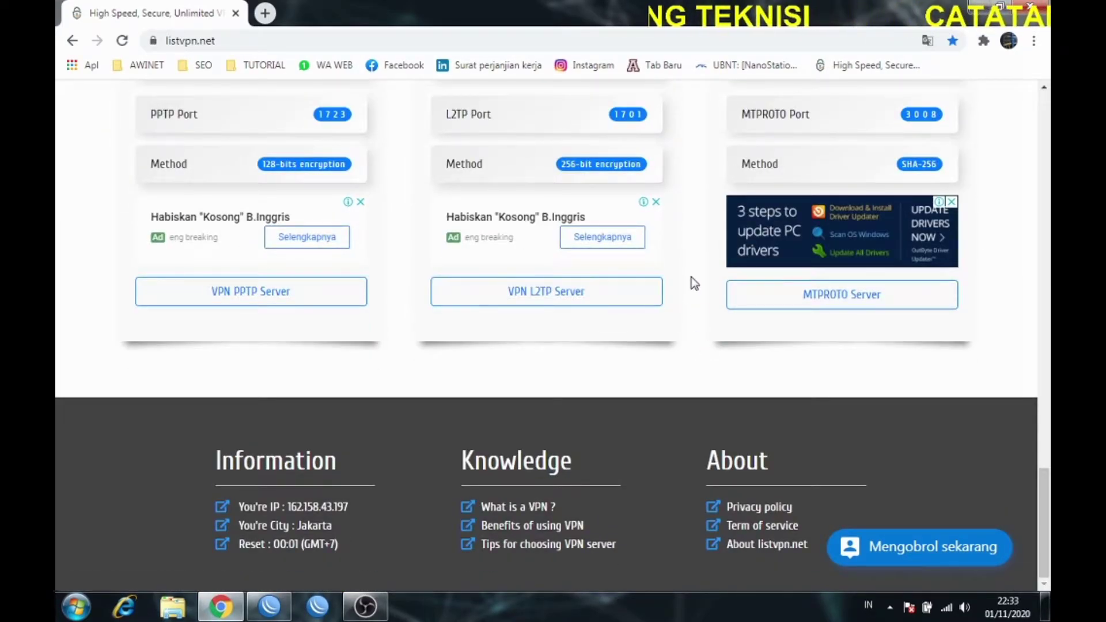
scroll(695, 281, "up", 5)
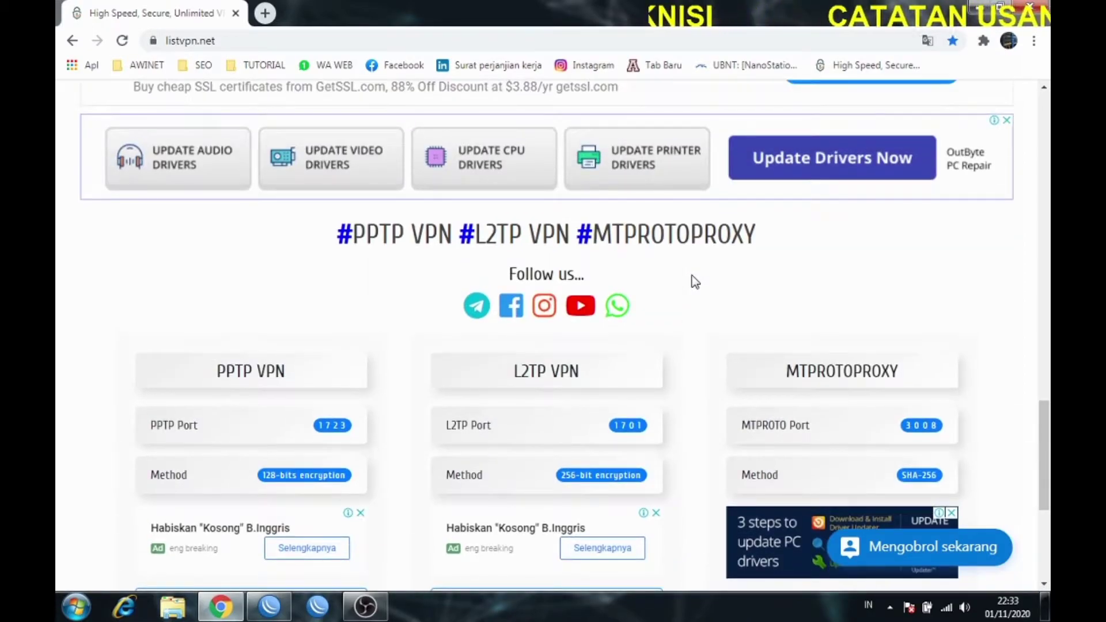
scroll(696, 282, "down", 3)
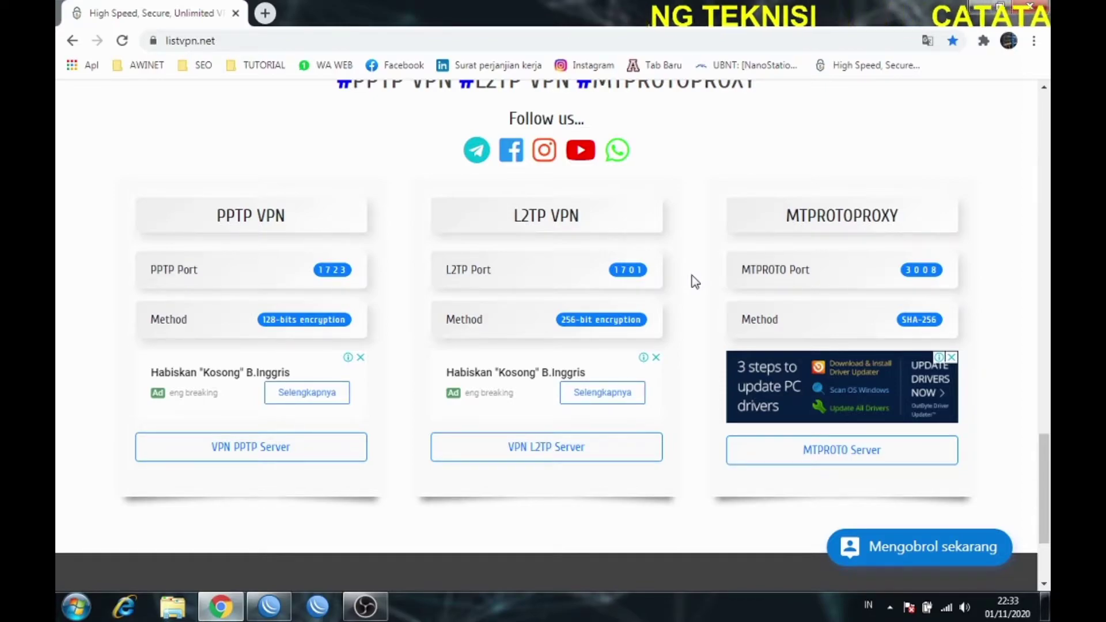
left_click(974, 6)
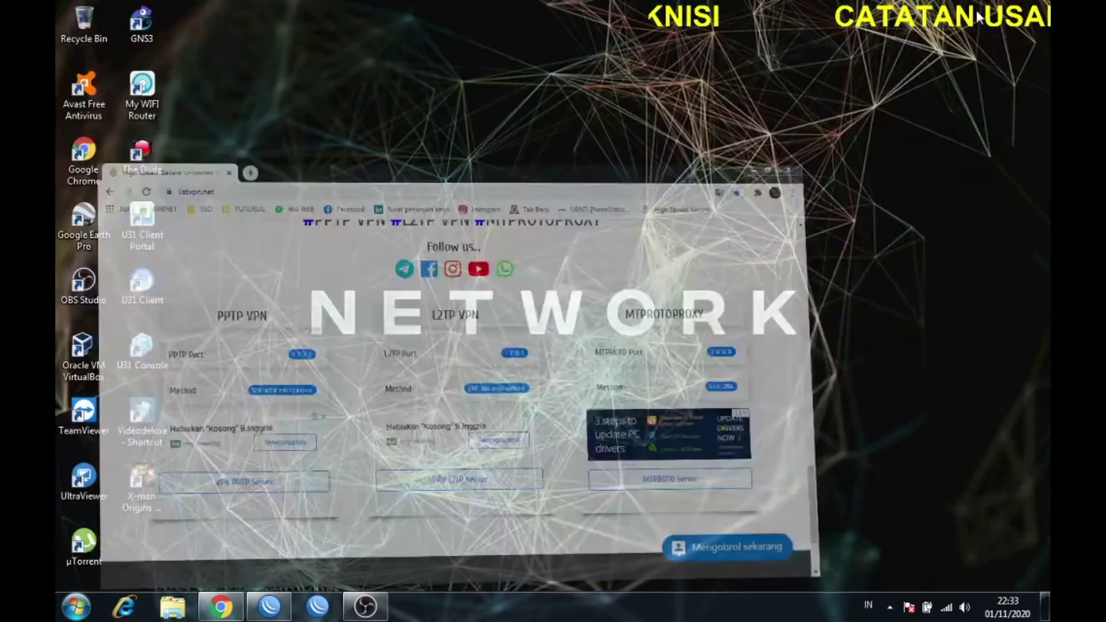
right_click(605, 140)
left_click(633, 191)
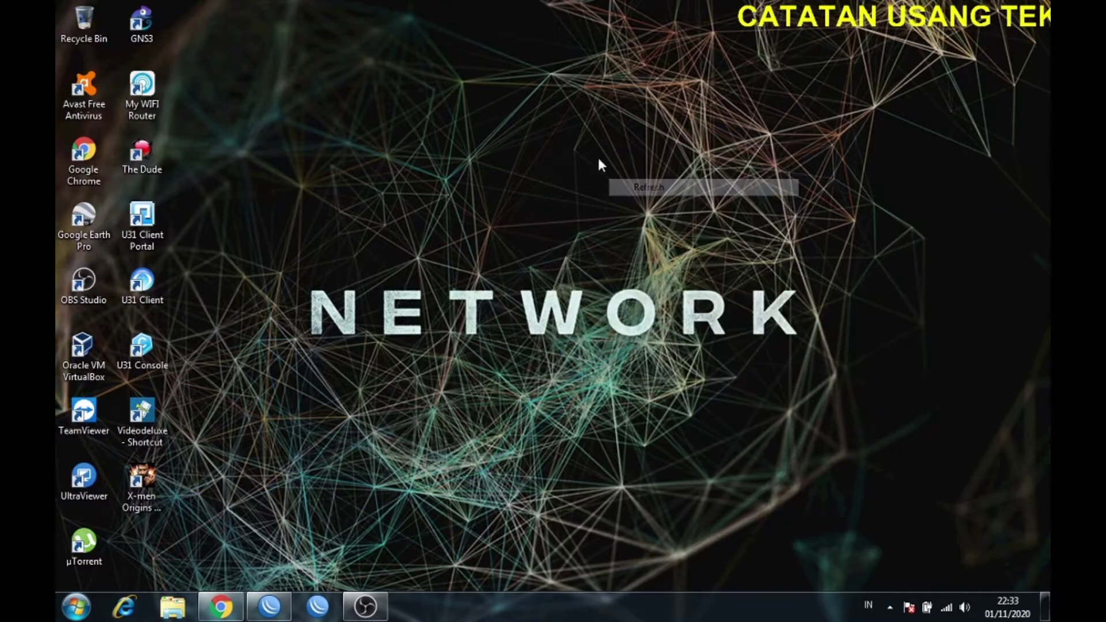
right_click(580, 148)
left_click(620, 194)
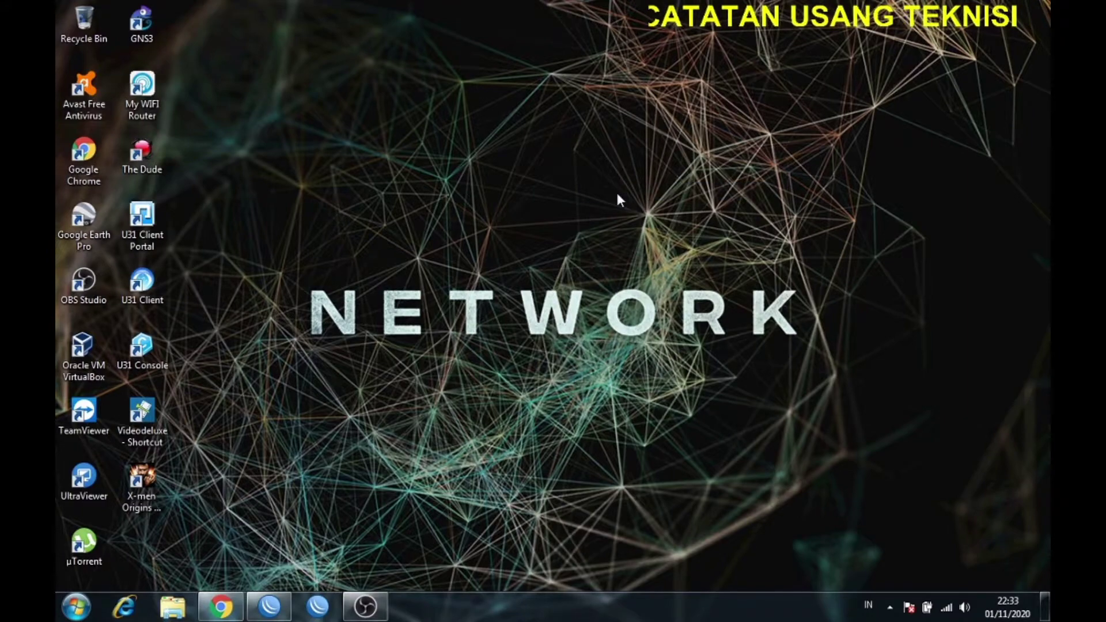
right_click(617, 195)
left_click(657, 236)
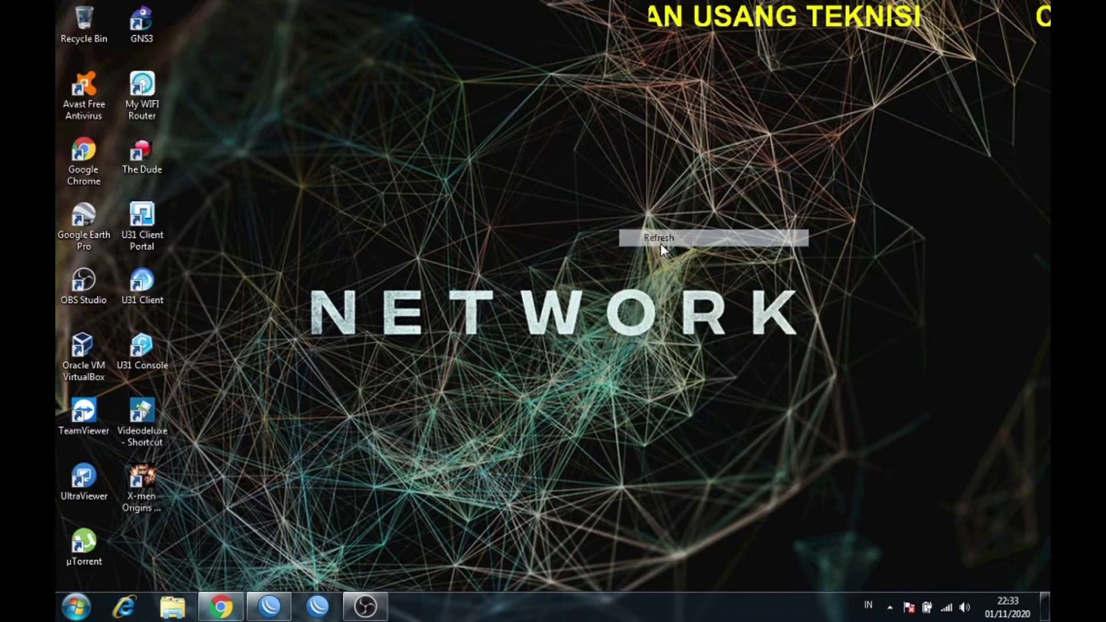
right_click(490, 174)
left_click(543, 217)
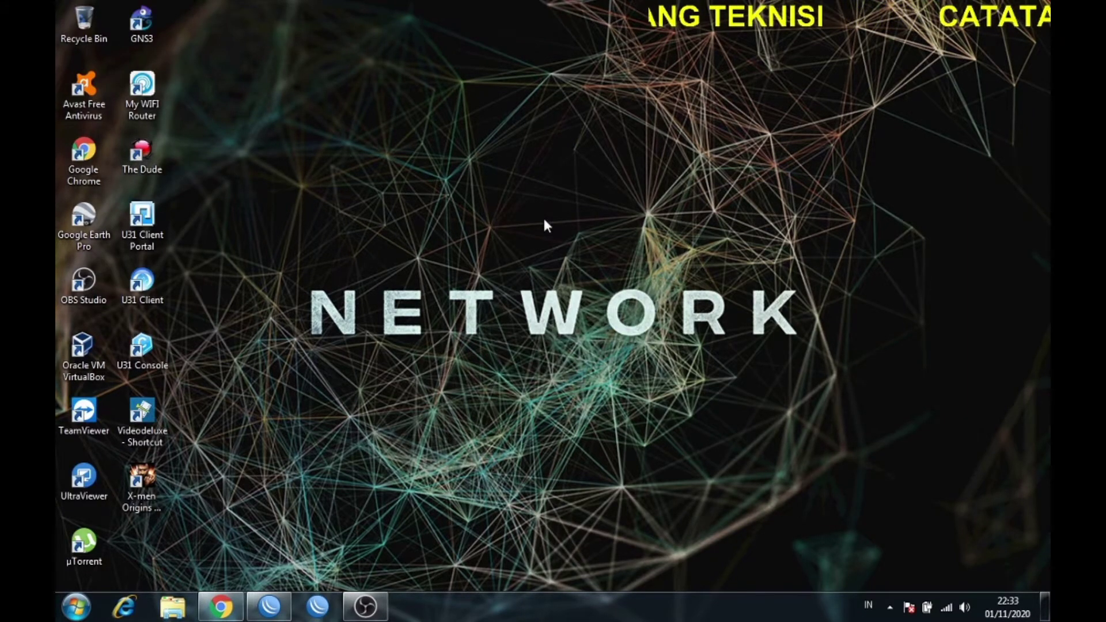
right_click(543, 218)
left_click(593, 262)
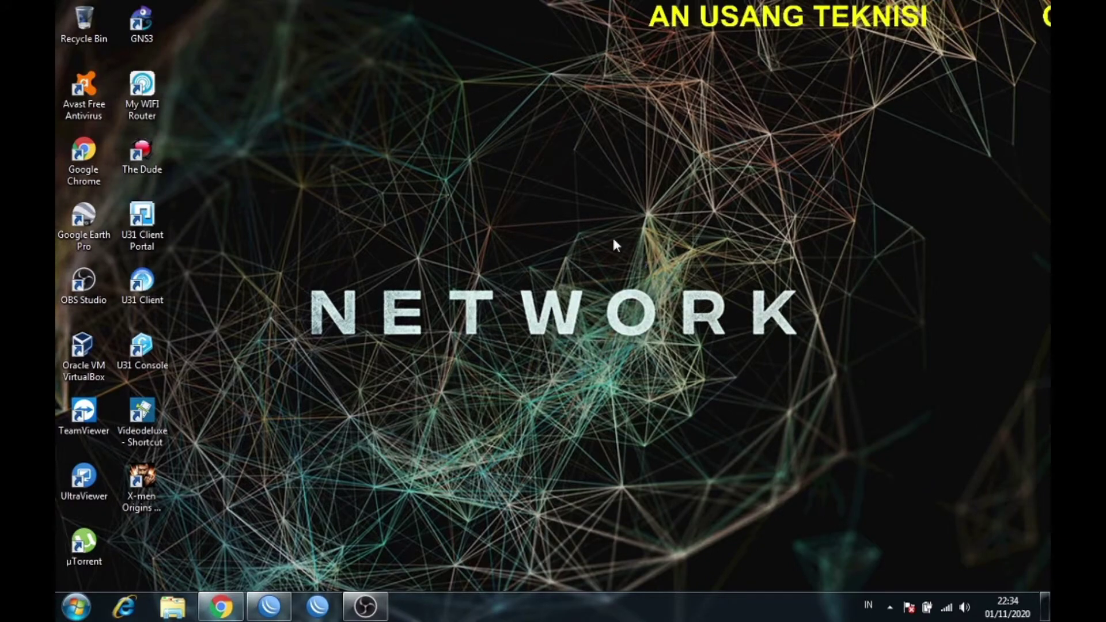
right_click(491, 170)
left_click(565, 213)
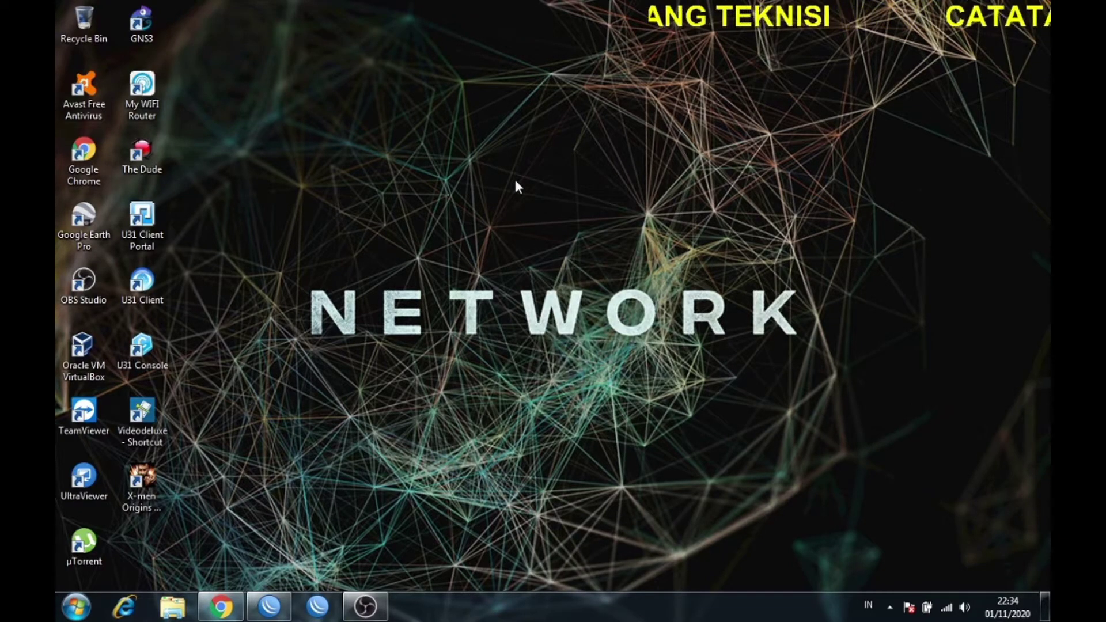
- Return to WinBox and check the l2tp-TEST client's server, user and profile settings once more
left_click(273, 605)
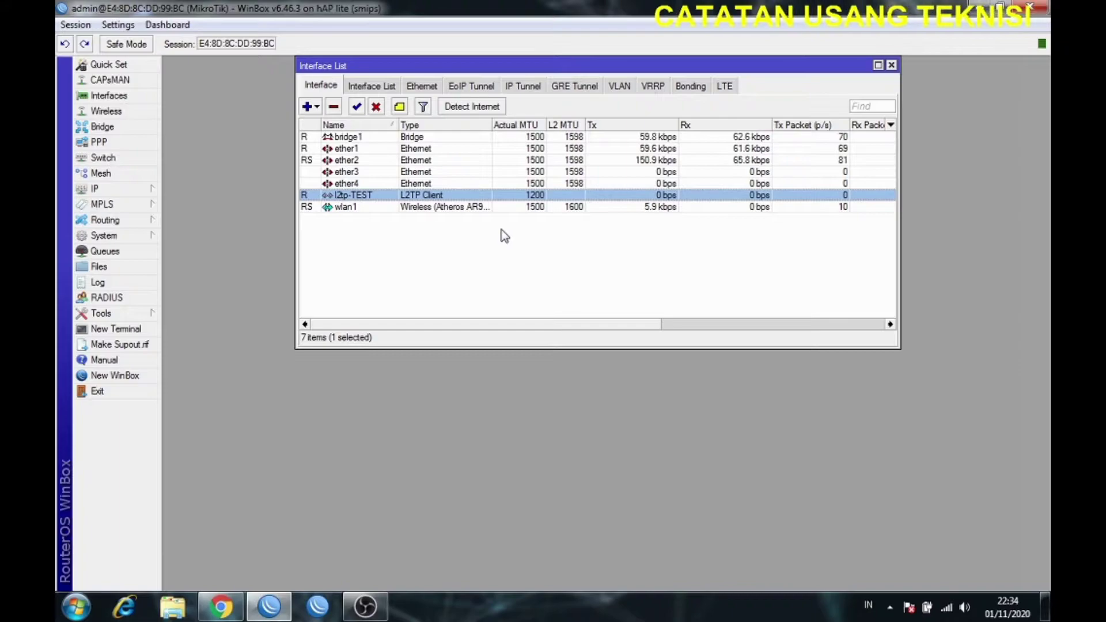
double_click(425, 196)
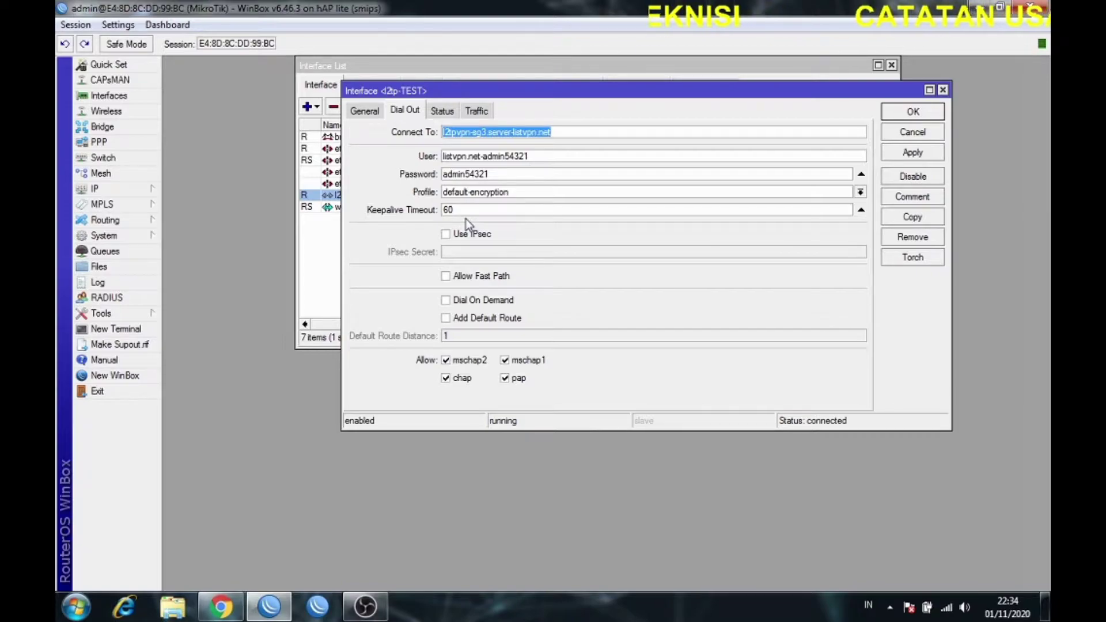
left_click(921, 115)
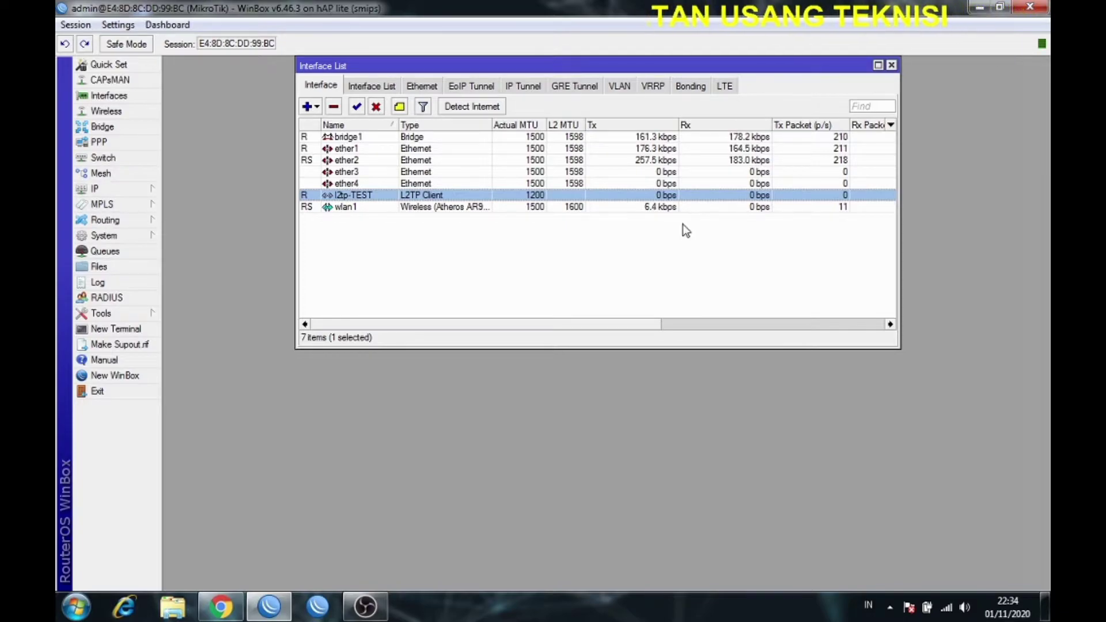
- Move the Interface List aside, display the firewall's NAT rules and reposition the Firewall window
left_click(443, 266)
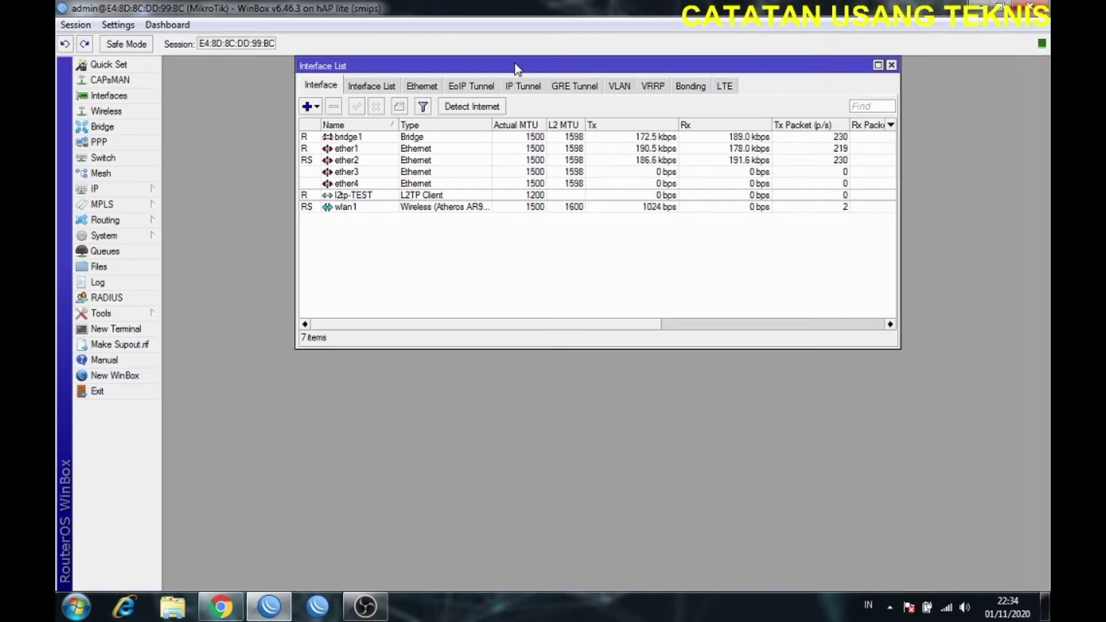
left_click_drag(516, 65, 660, 60)
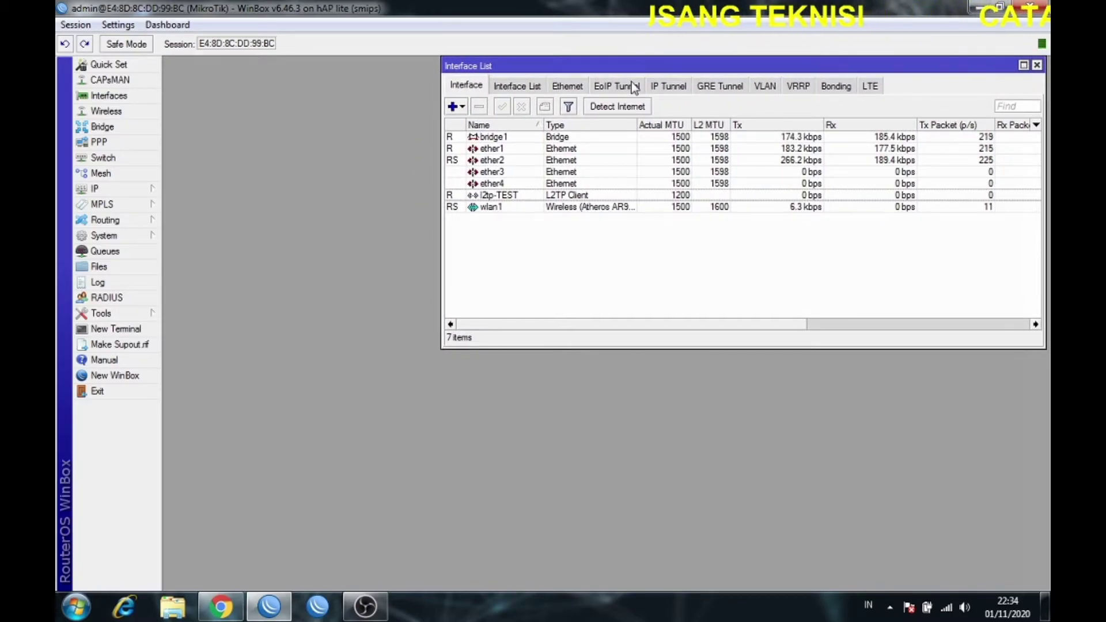
left_click(107, 190)
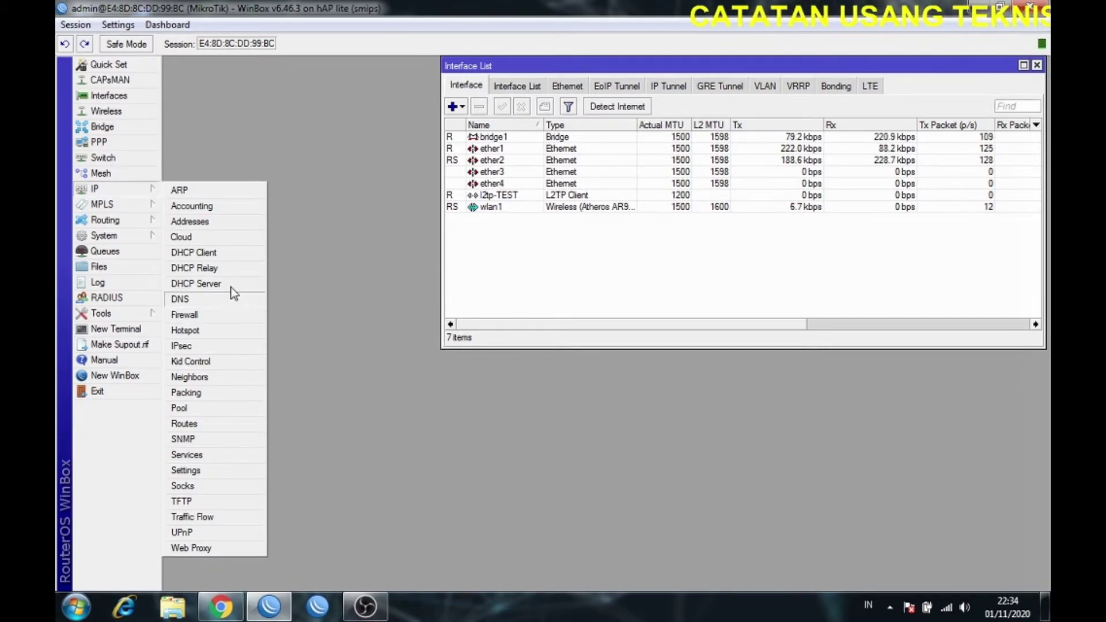
left_click(215, 316)
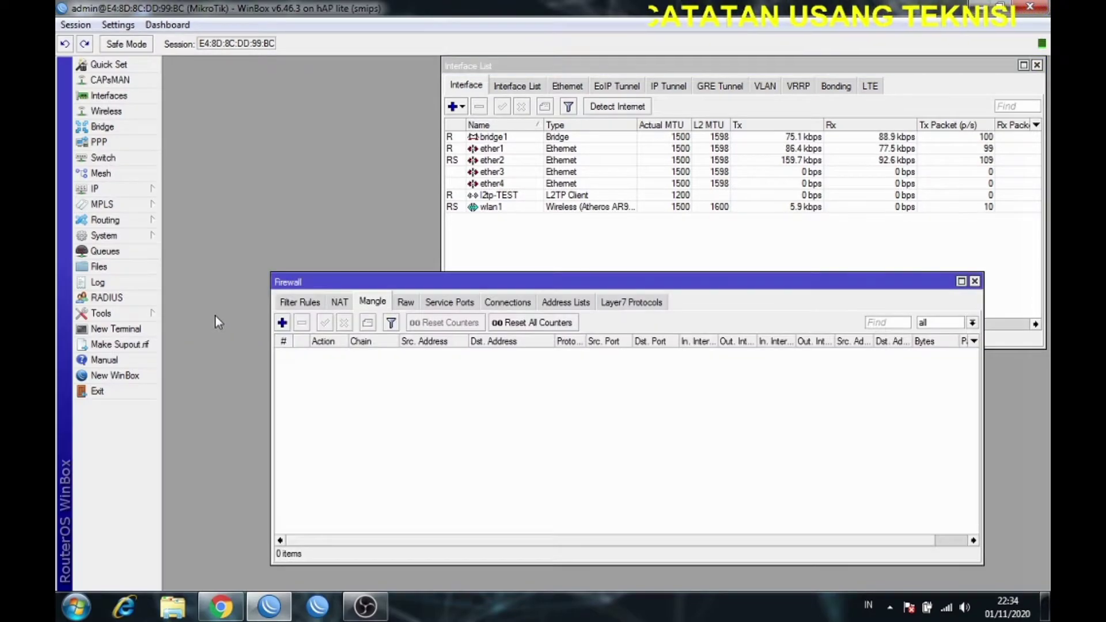
left_click(339, 302)
left_click_drag(359, 288, 327, 168)
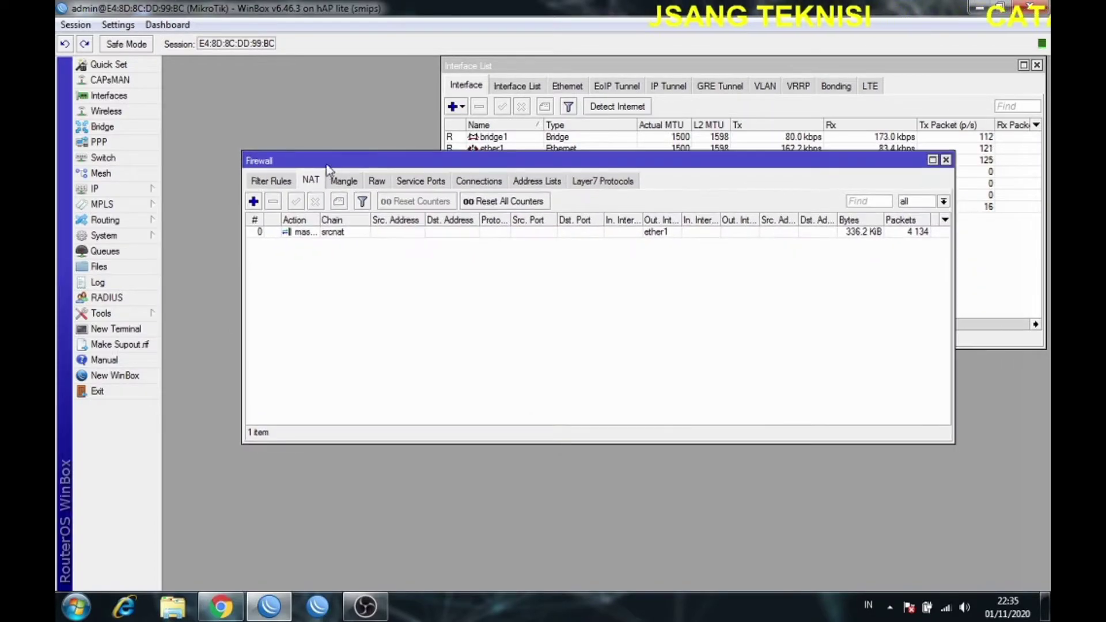
- Widen the Out. Interface column to read the srcnat rule, and compare it with the l2tp-TEST entry in the interface list
left_click(337, 233)
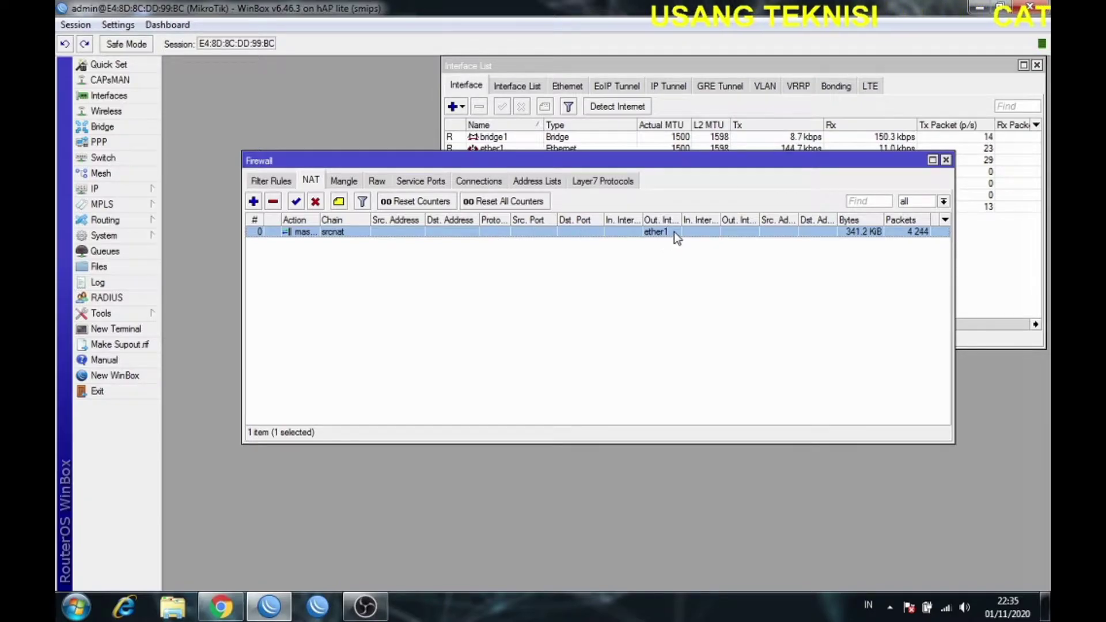
left_click_drag(681, 219, 726, 215)
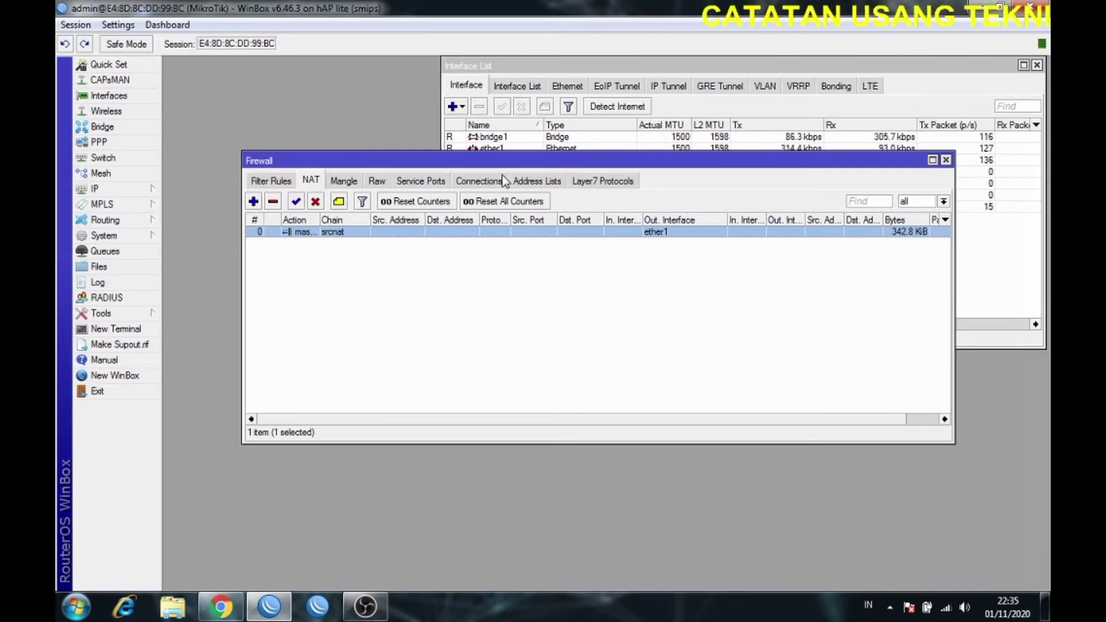
left_click_drag(509, 166, 536, 275)
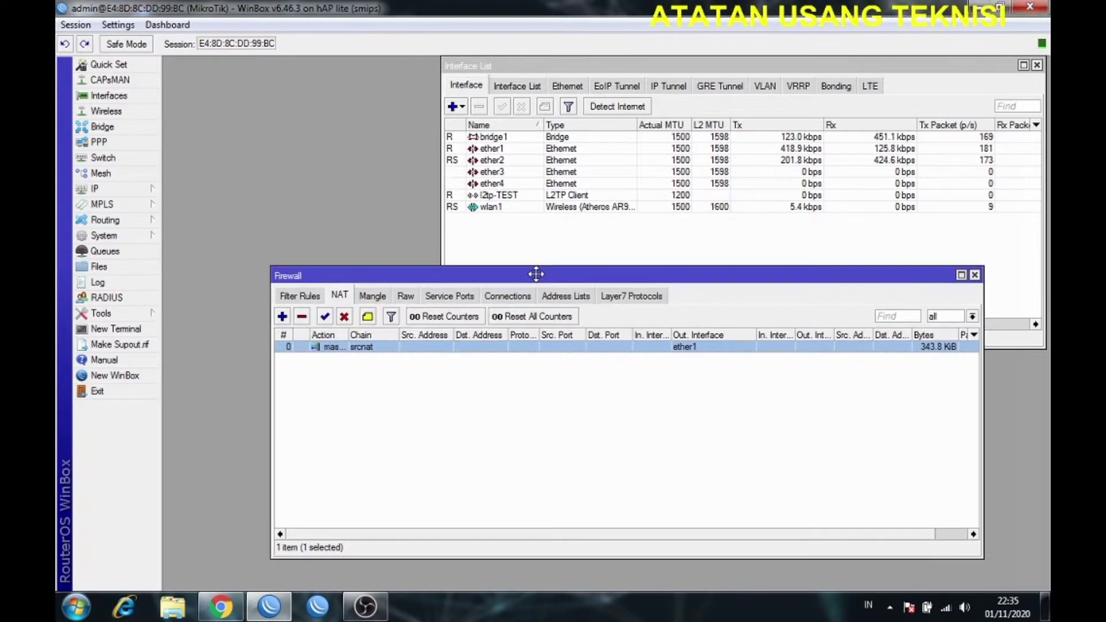
left_click(518, 196)
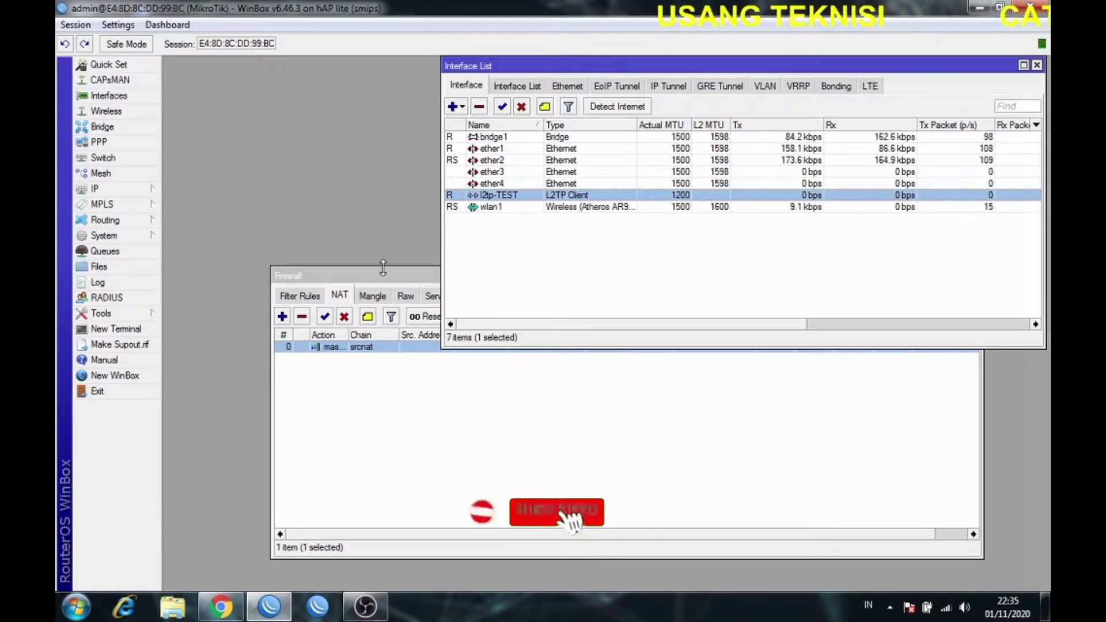
- Start a new NAT rule in the srcnat chain and set its outgoing interface to l2tp-TEST
left_click(345, 294)
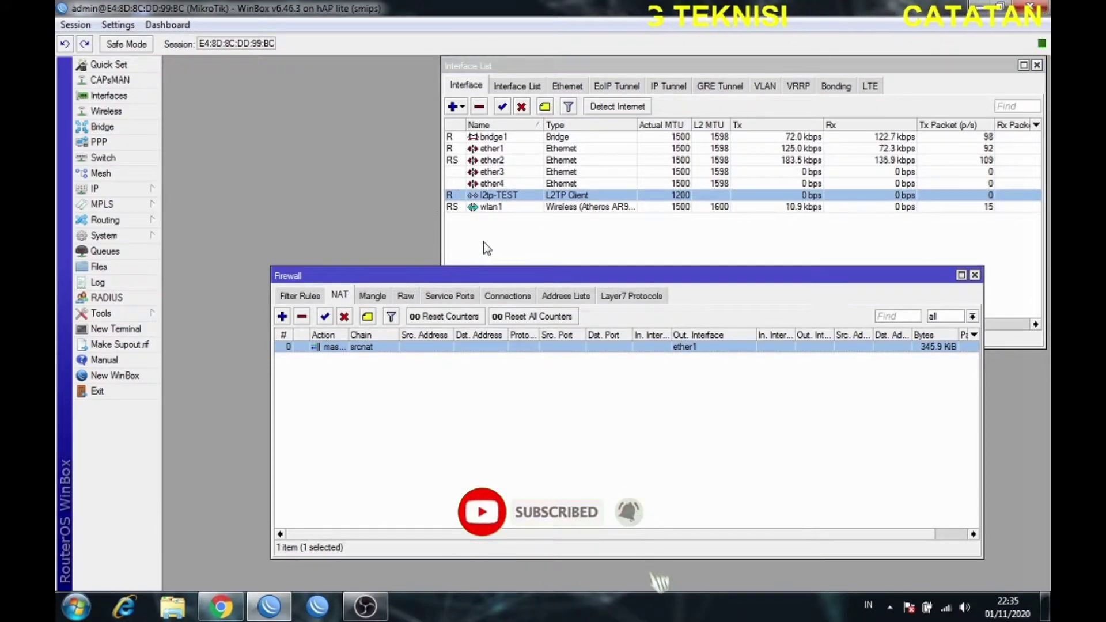
left_click(281, 317)
left_click(218, 207)
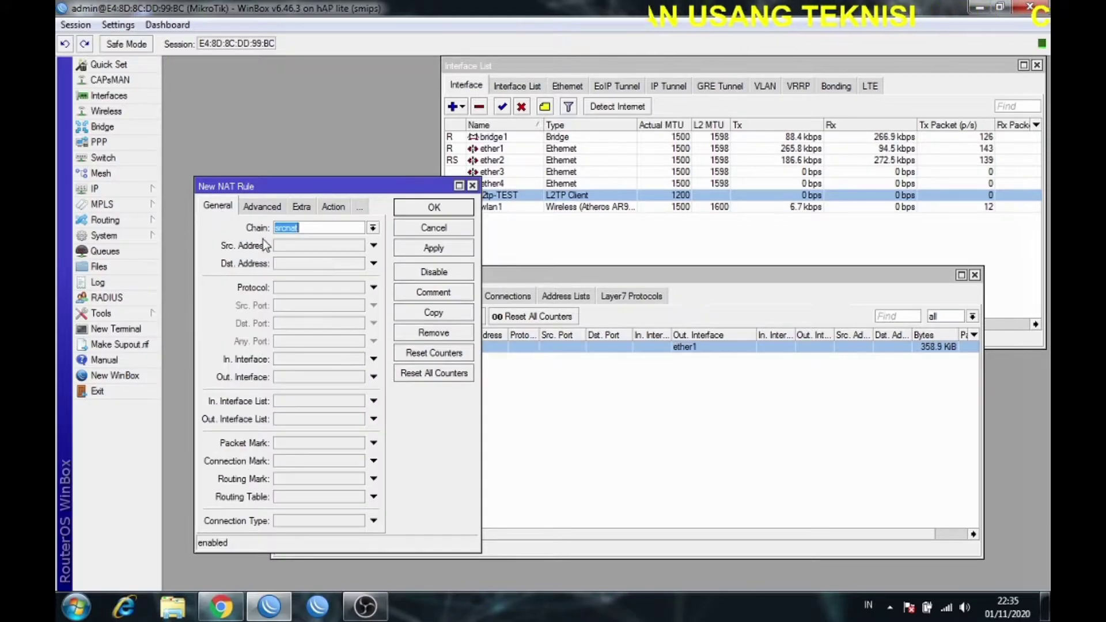
left_click(312, 229)
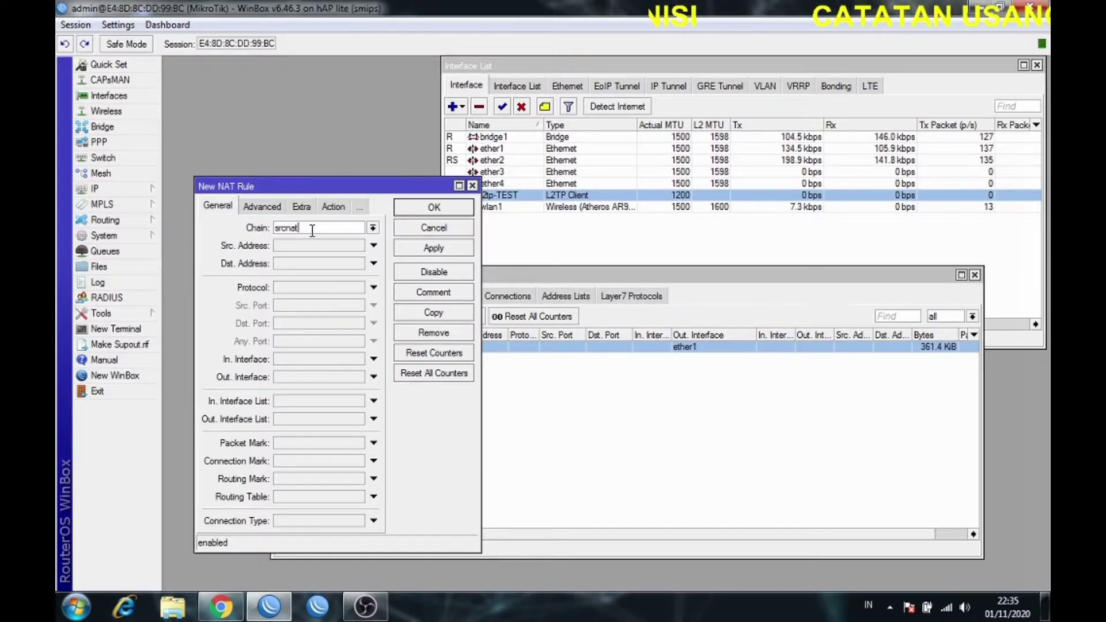
left_click(305, 377)
left_click(359, 376)
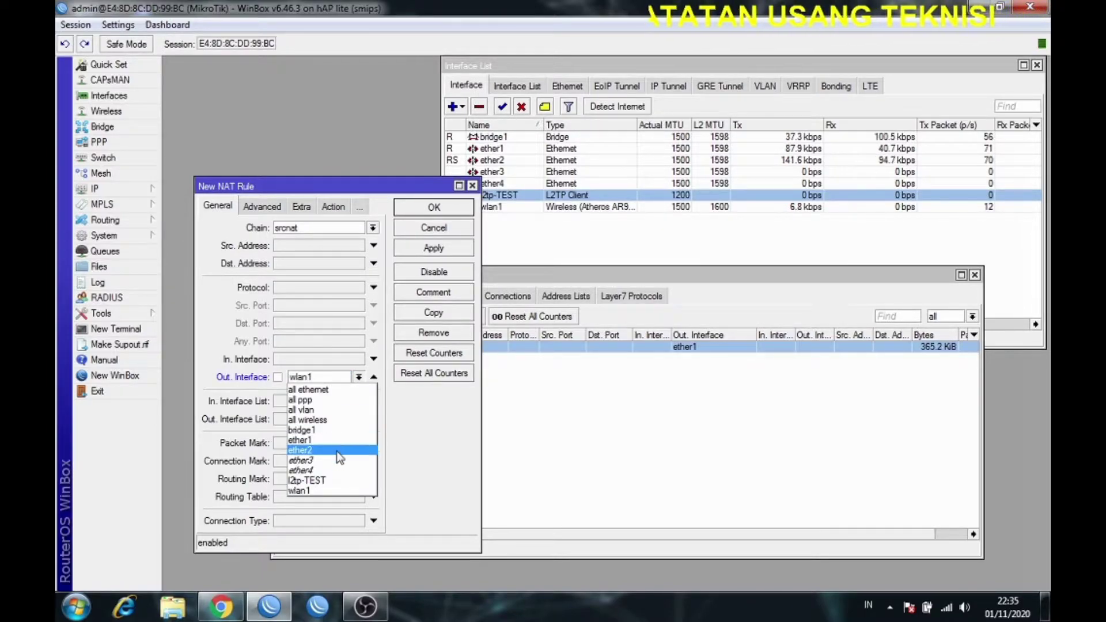
left_click(334, 492)
left_click(359, 377)
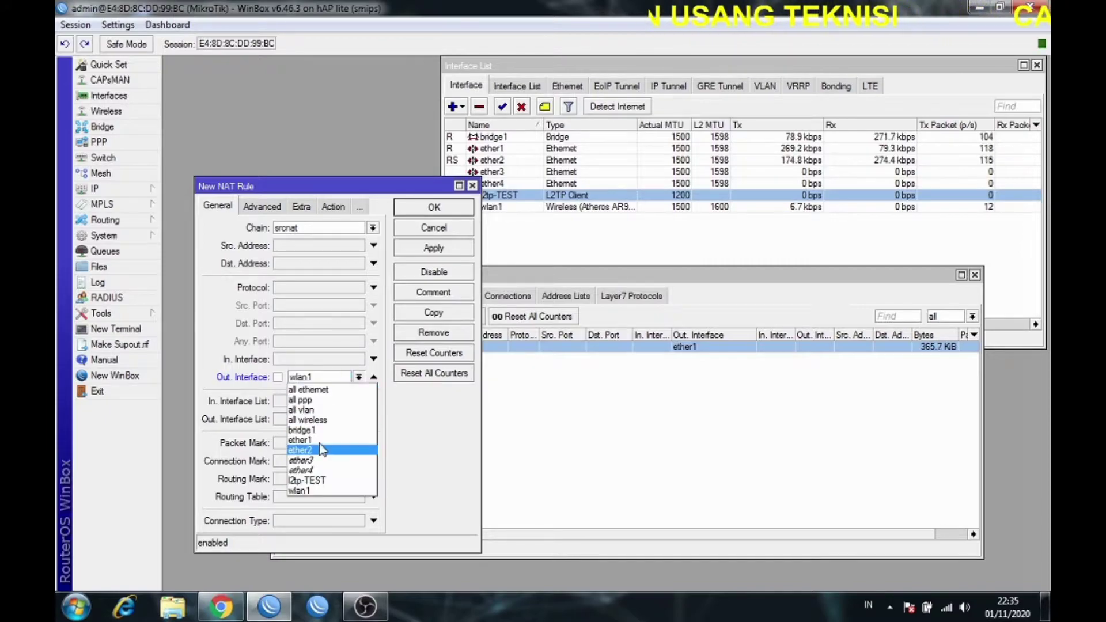
left_click(333, 482)
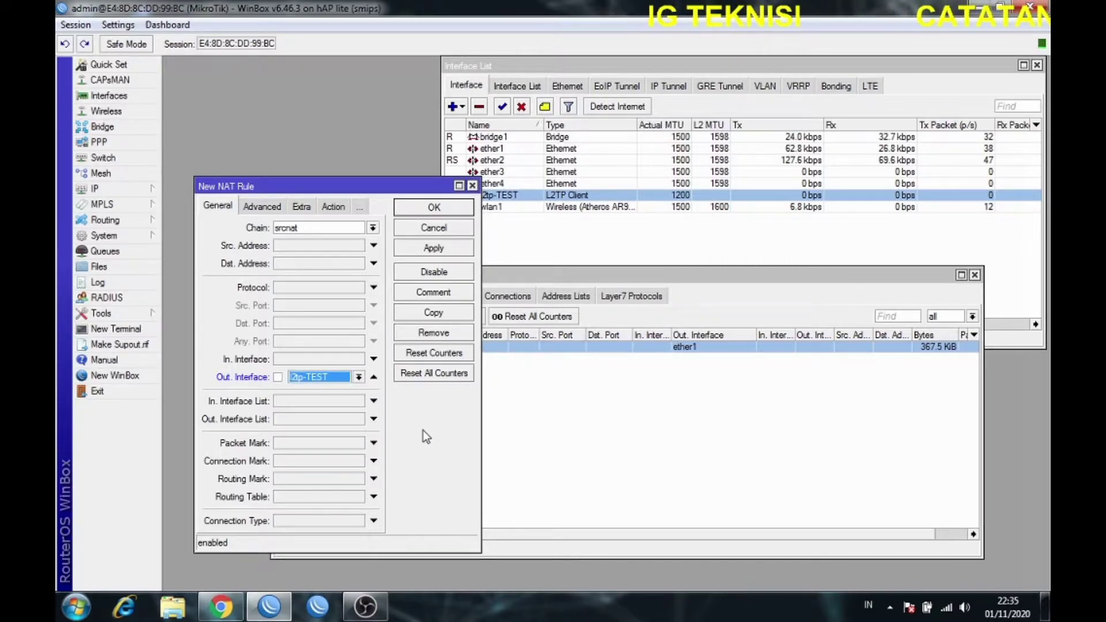
- Set the new NAT rule's action to masquerade, save the rule and select it in the list
left_click(358, 229)
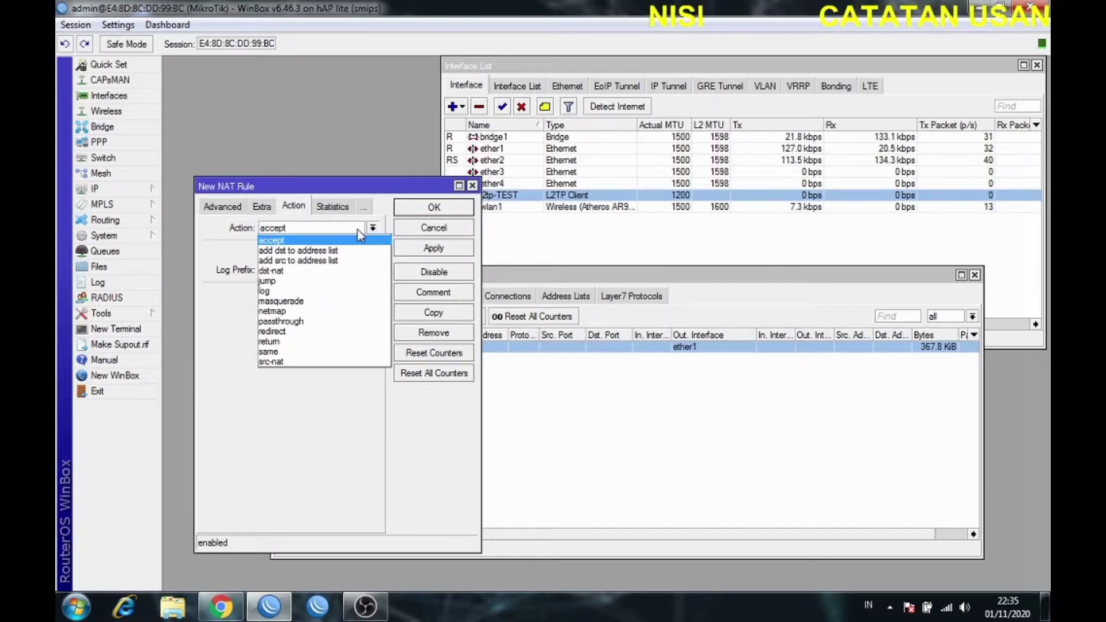
left_click(294, 301)
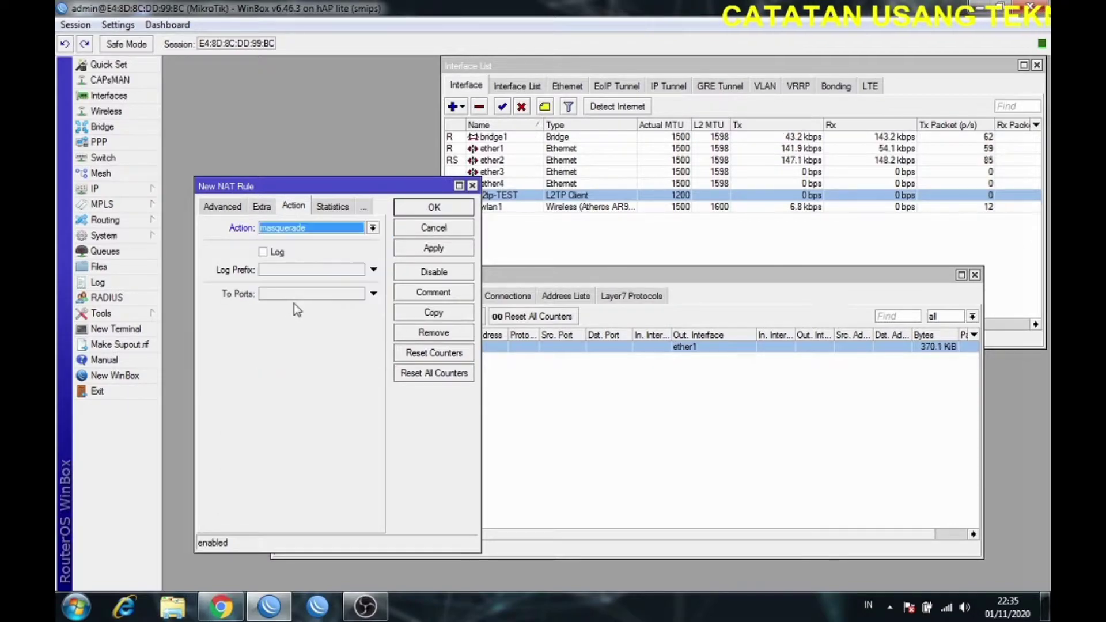
left_click(447, 248)
left_click(435, 208)
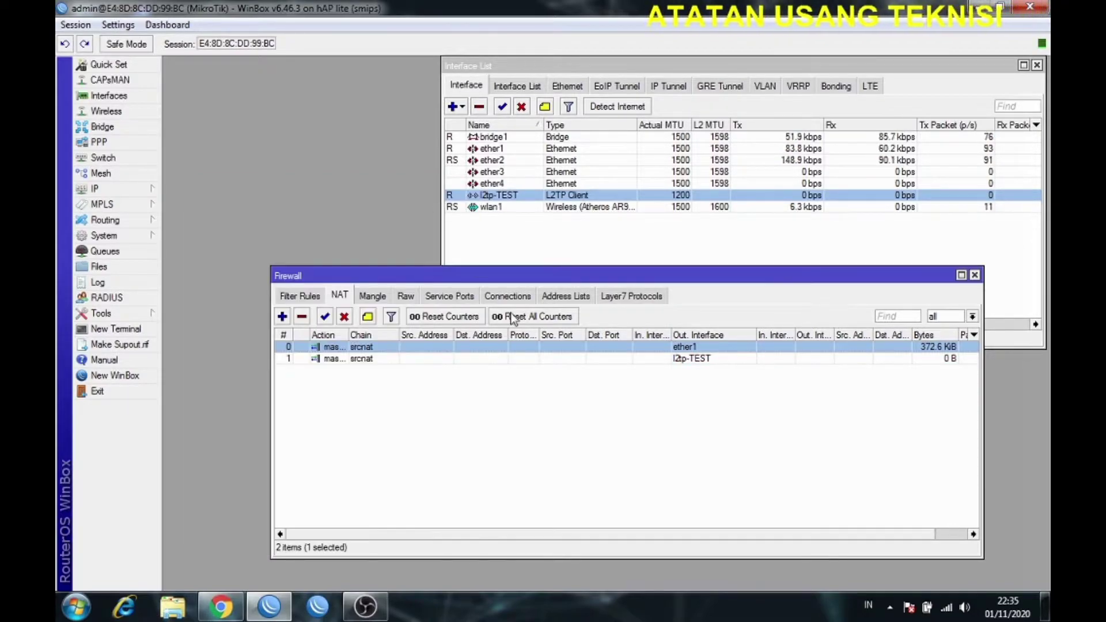
left_click(529, 360)
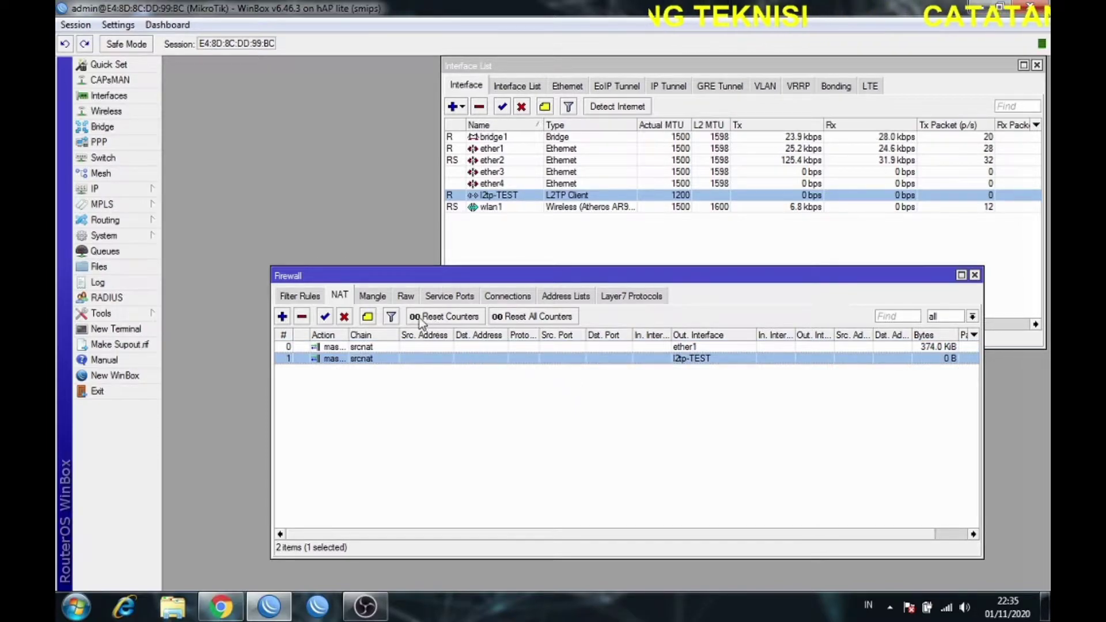
- Display the firewall's mangle rules and the router's IP address list, moving the Firewall window clear of the addresses
left_click(377, 300)
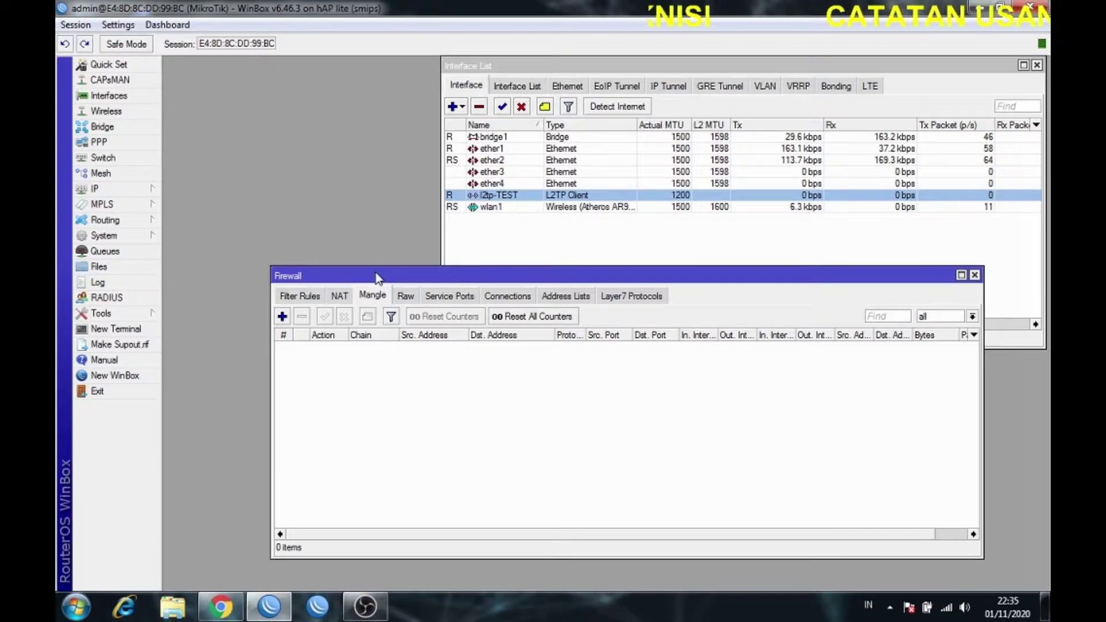
left_click(80, 192)
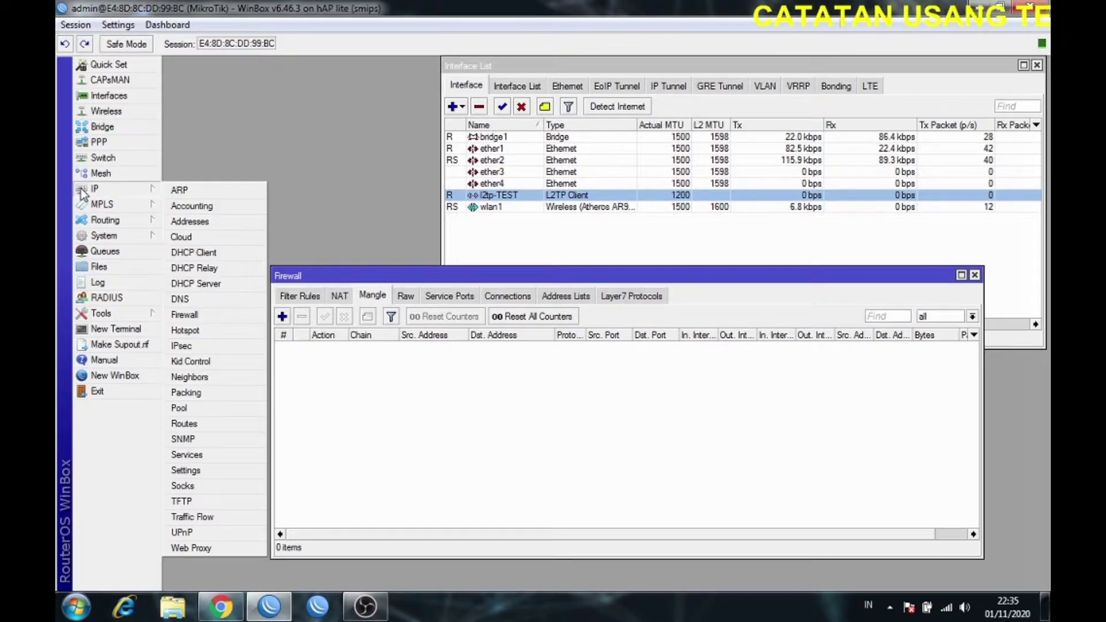
left_click(205, 228)
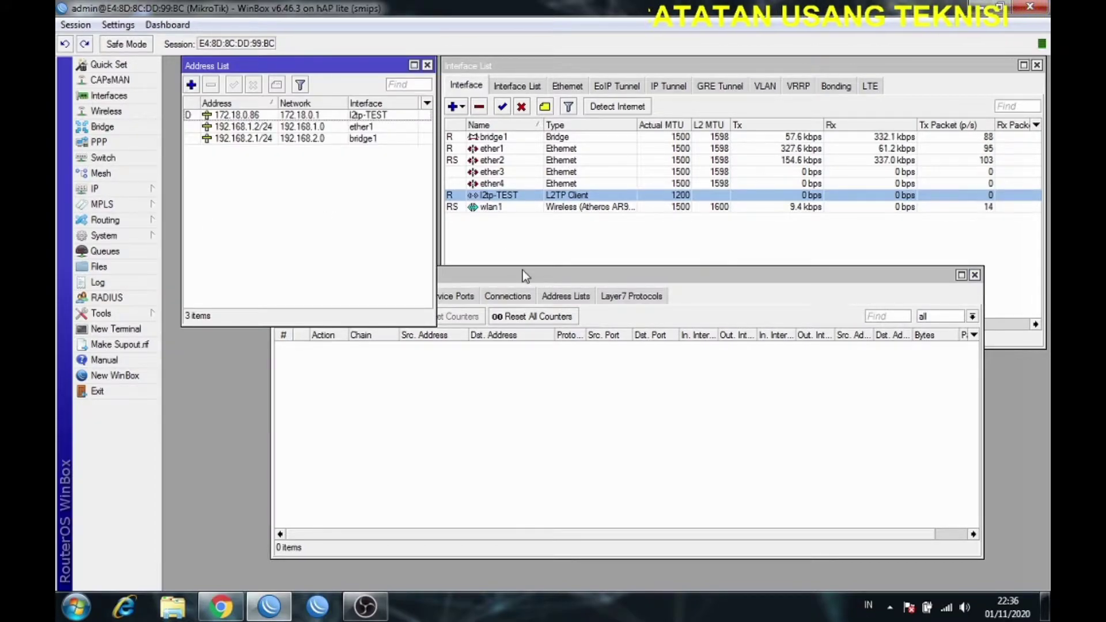
left_click_drag(524, 275, 555, 273)
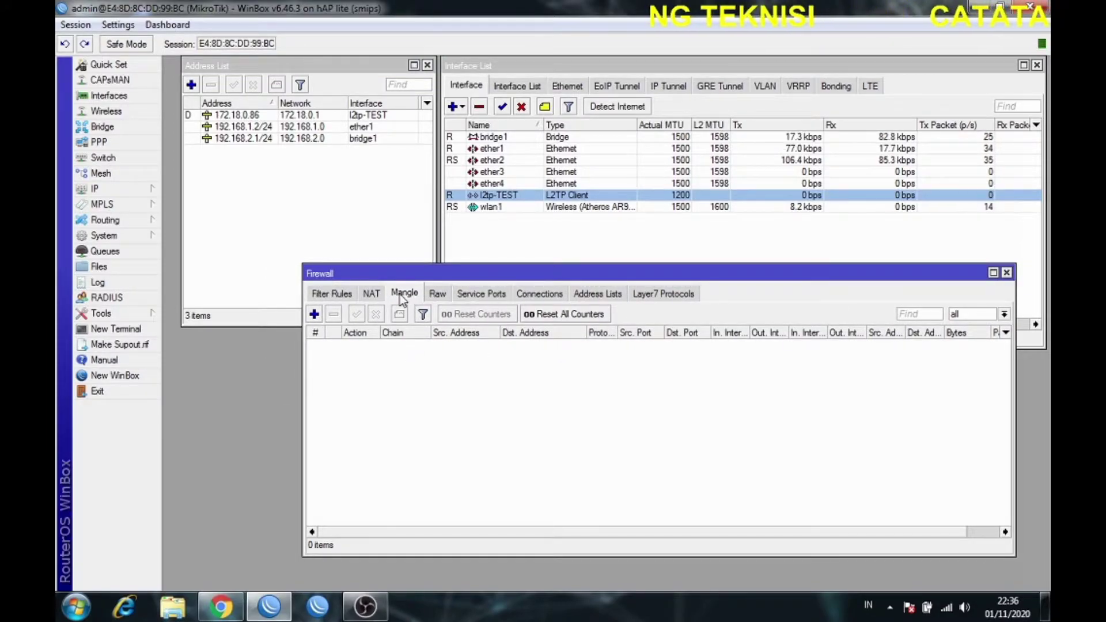
- Start a new mangle rule in the prerouting chain and enable its source address for entry
left_click(314, 314)
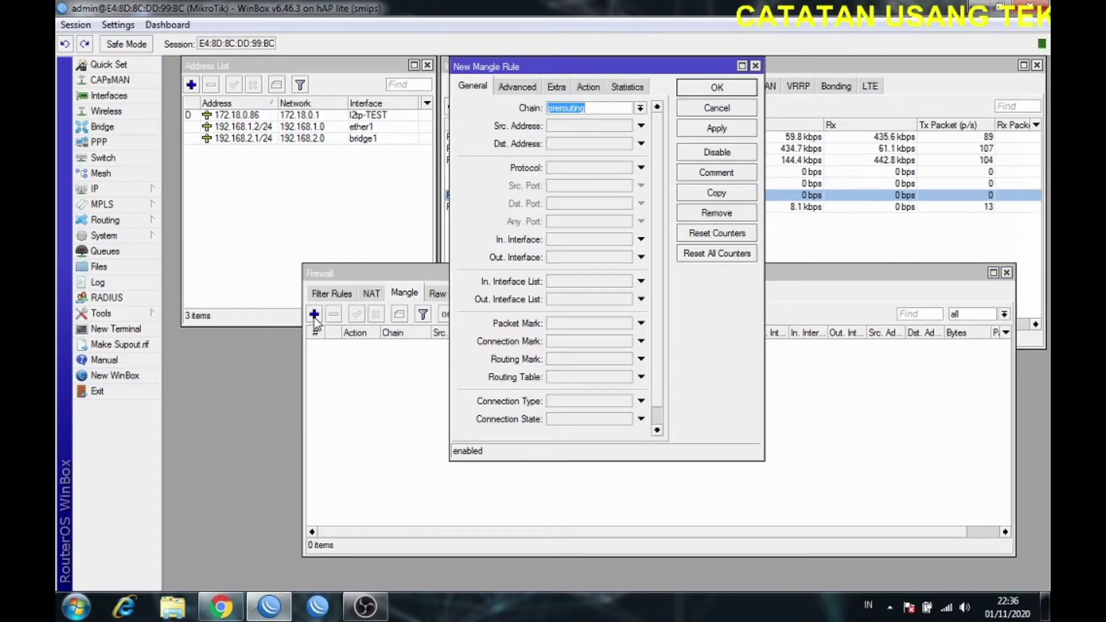
left_click(407, 295)
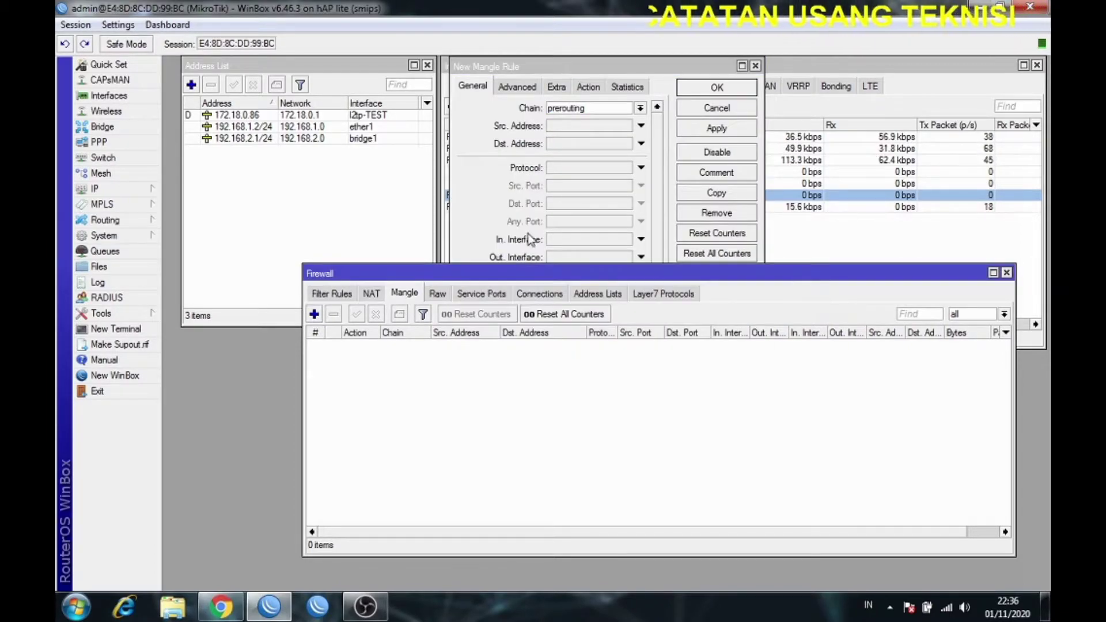
left_click(501, 194)
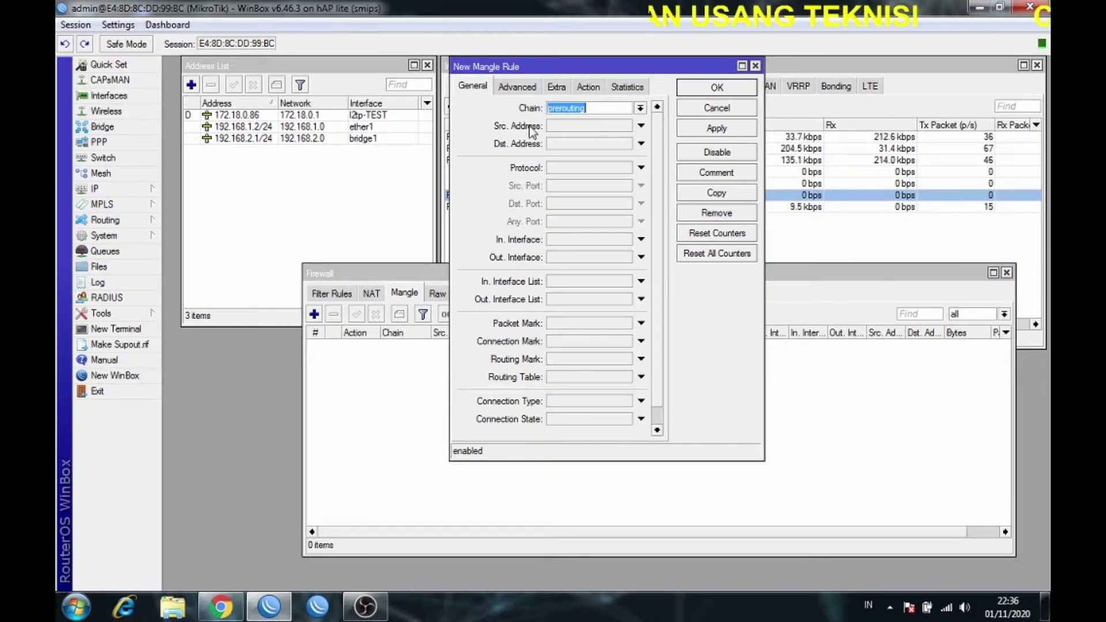
left_click(601, 127)
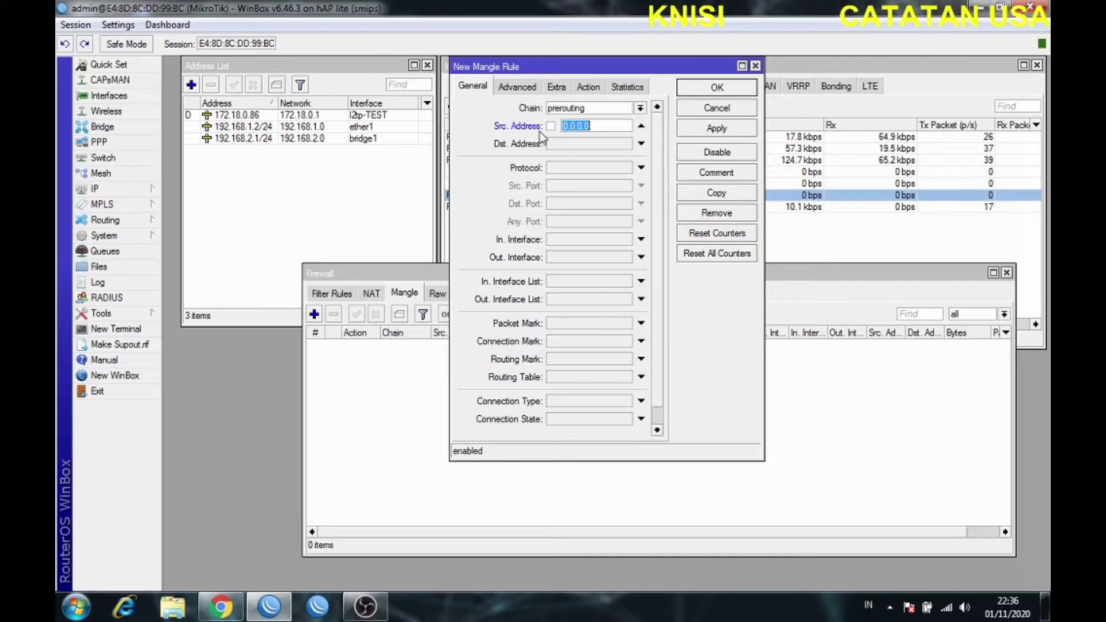
- Copy the network from bridge1's address entry and use it to set the mangle rule's source address to 192.168.2.0/24
double_click(292, 142)
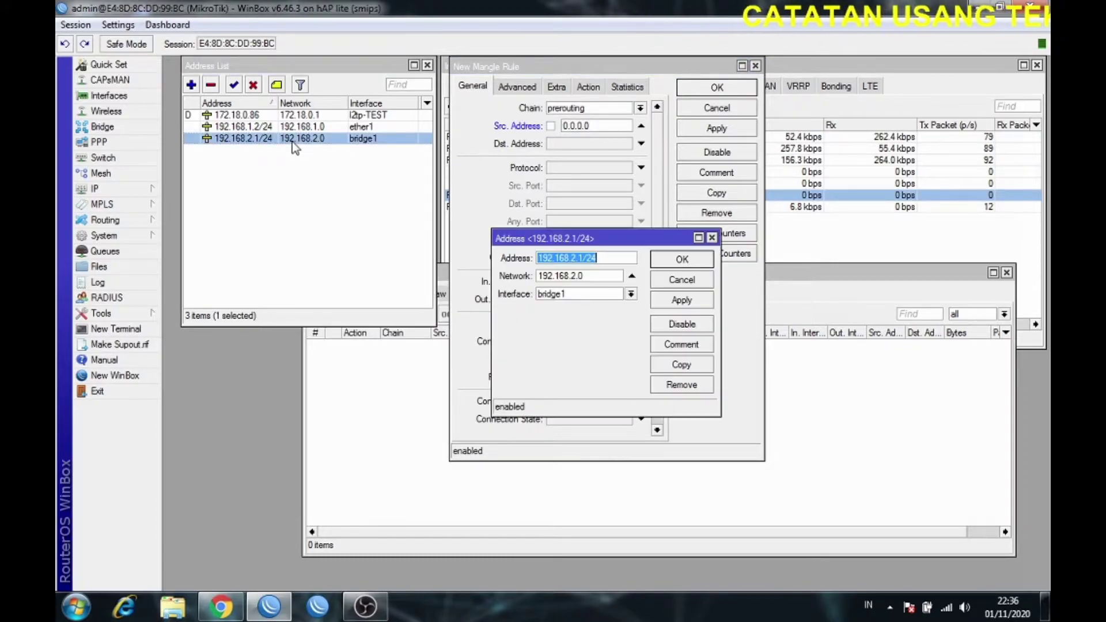
double_click(597, 279)
right_click(597, 279)
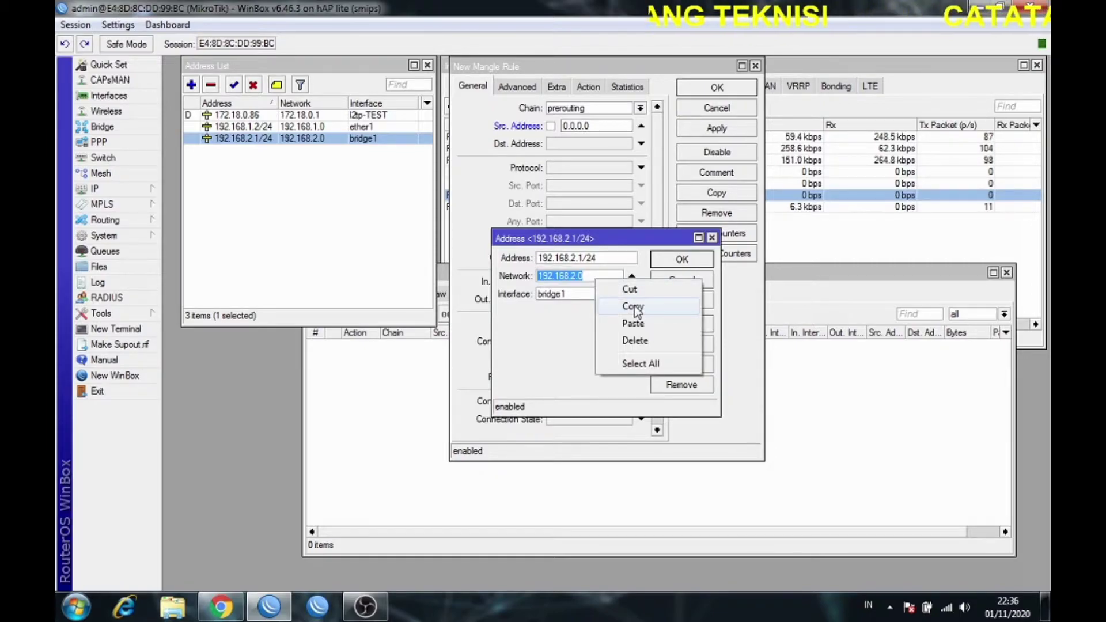
left_click(636, 309)
left_click(689, 265)
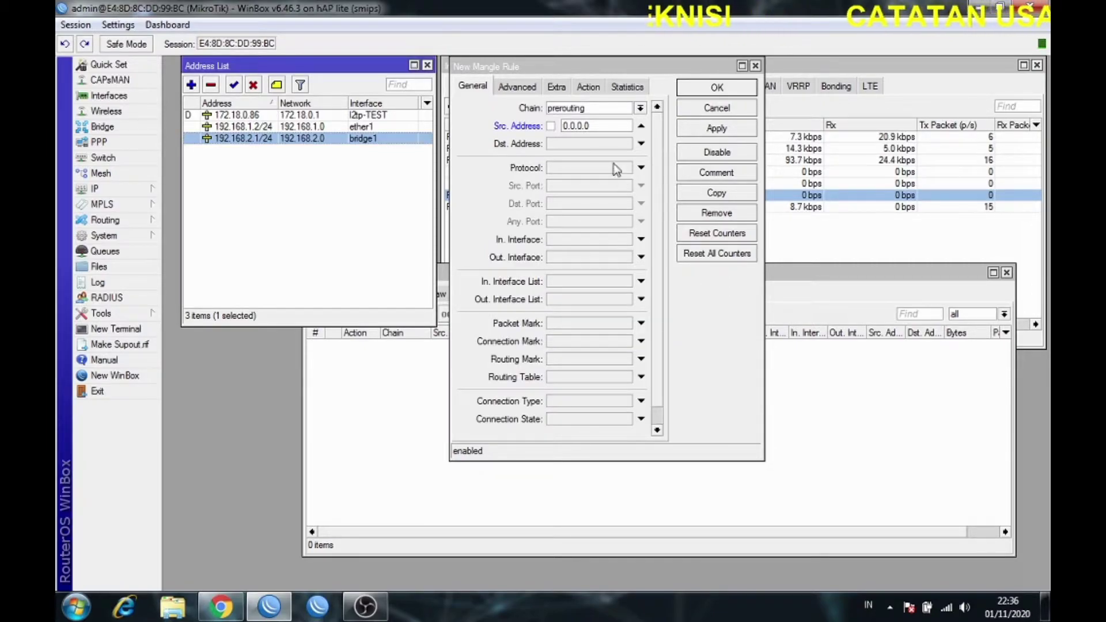
double_click(612, 125)
right_click(612, 125)
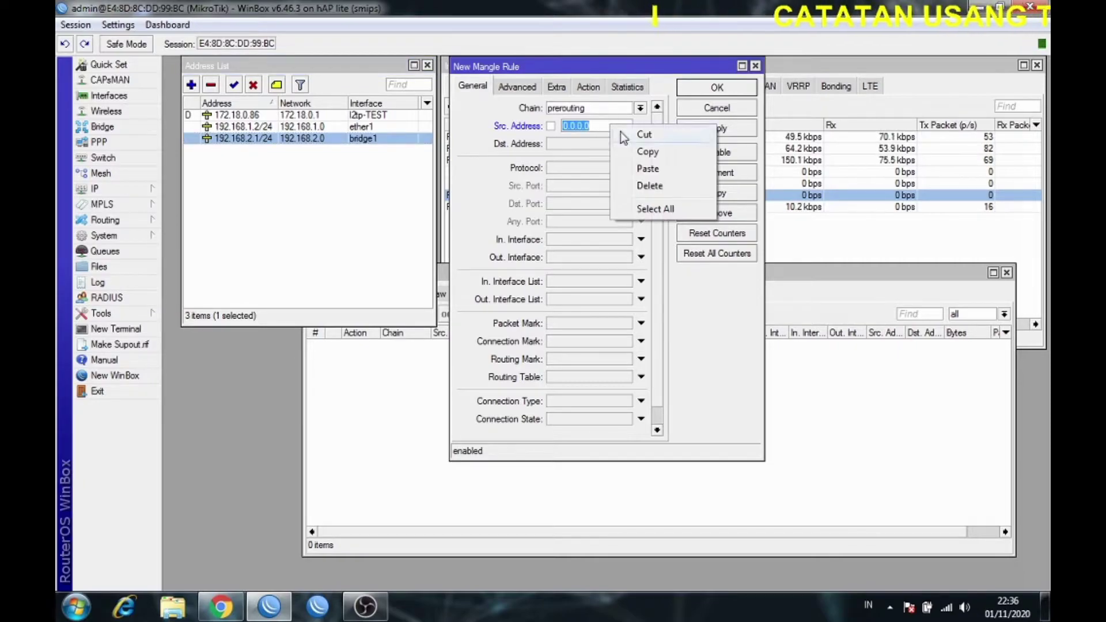
left_click(655, 168)
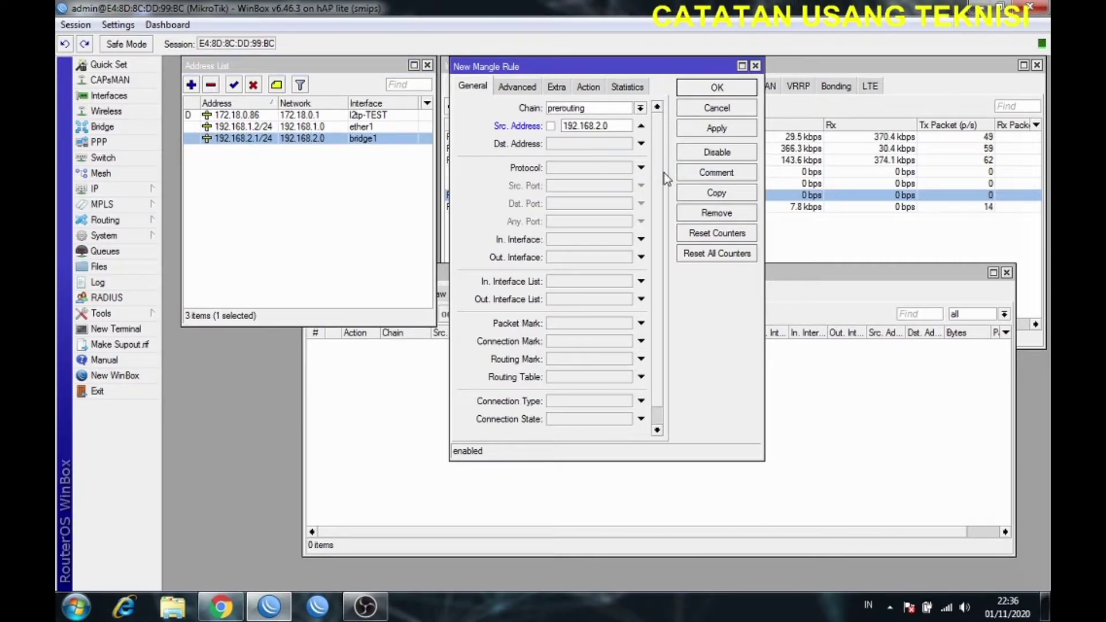
type("/")
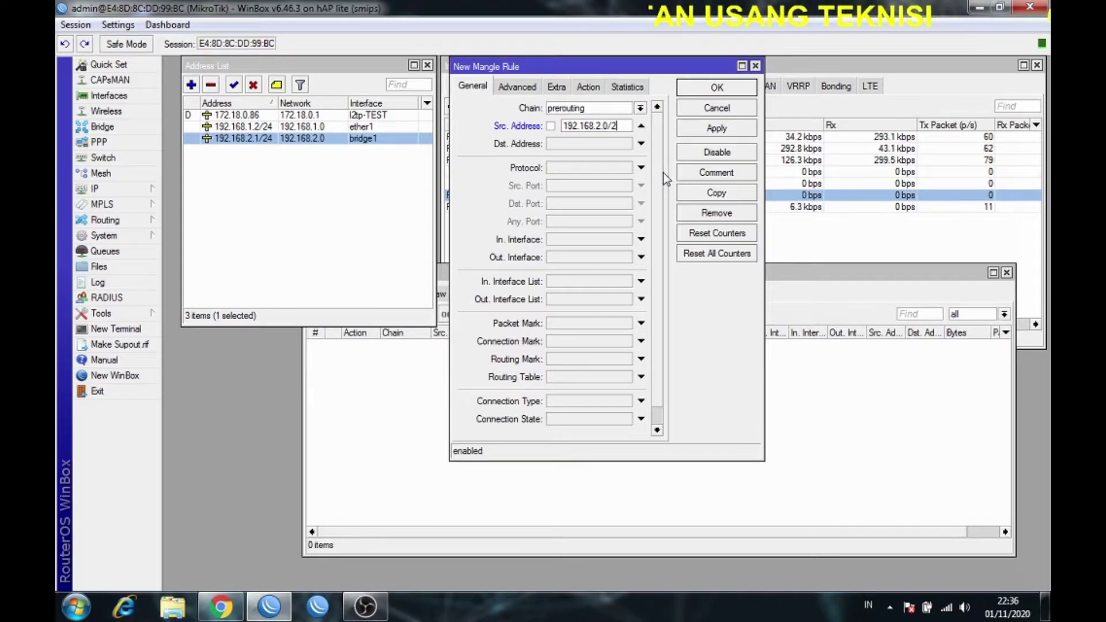
type("24")
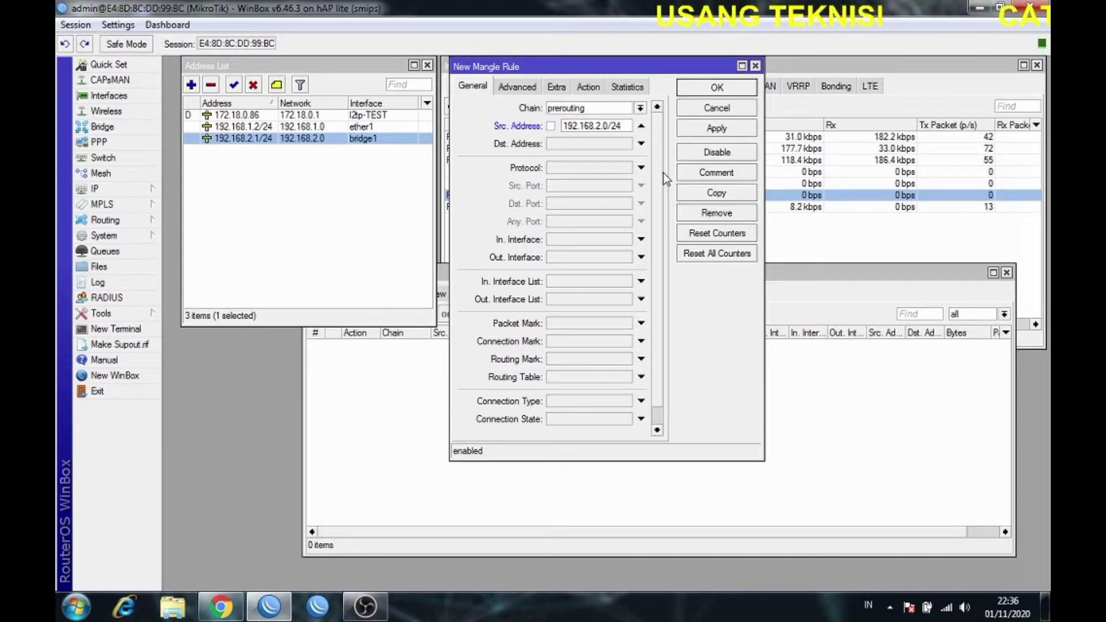
- Copy the mangle rule's source address into its destination address, setting it to 192.168.2.0/24
double_click(599, 126)
right_click(605, 127)
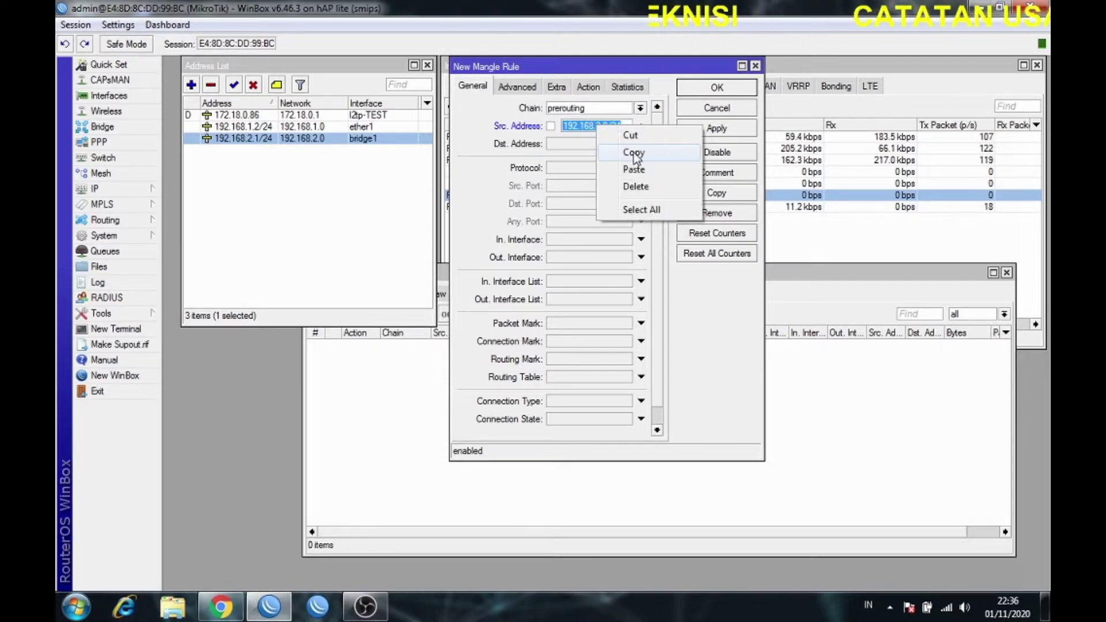
left_click(634, 154)
left_click(616, 144)
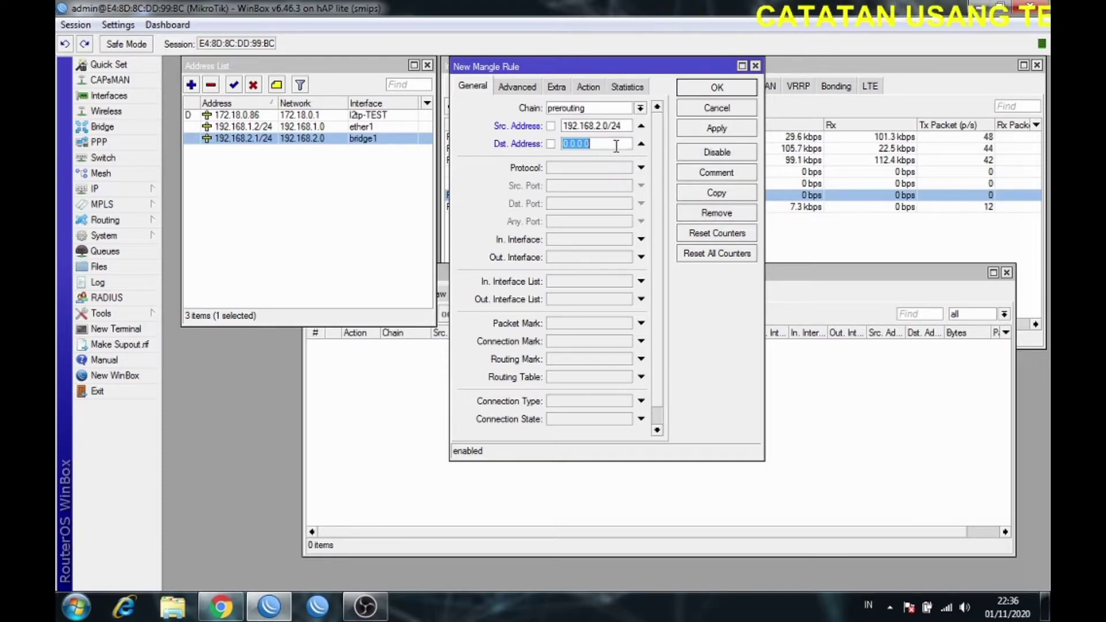
right_click(616, 146)
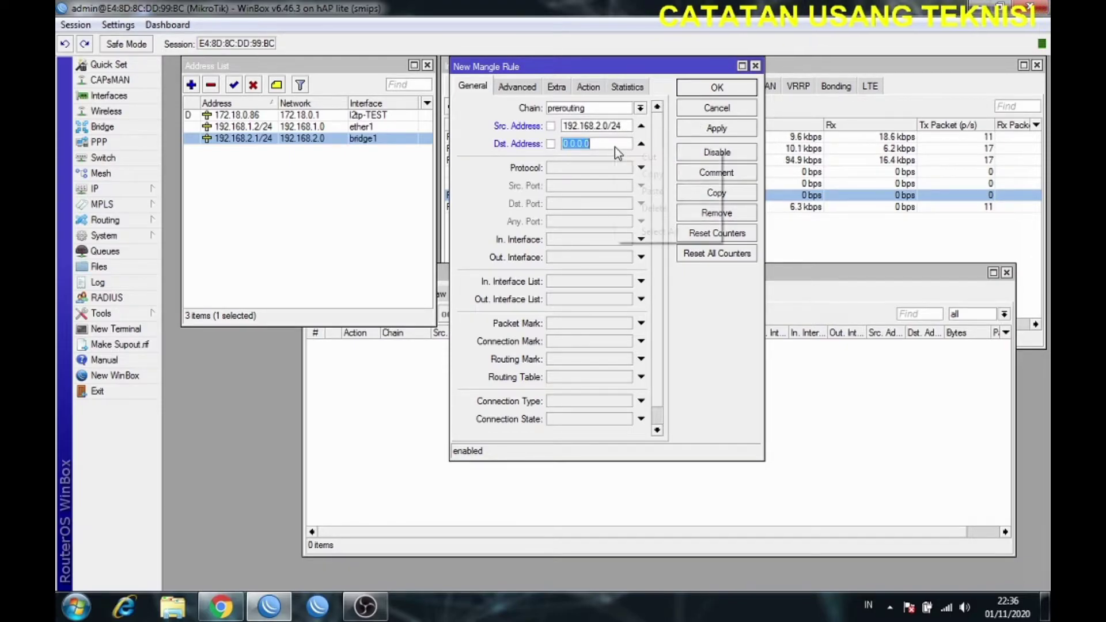
left_click(675, 190)
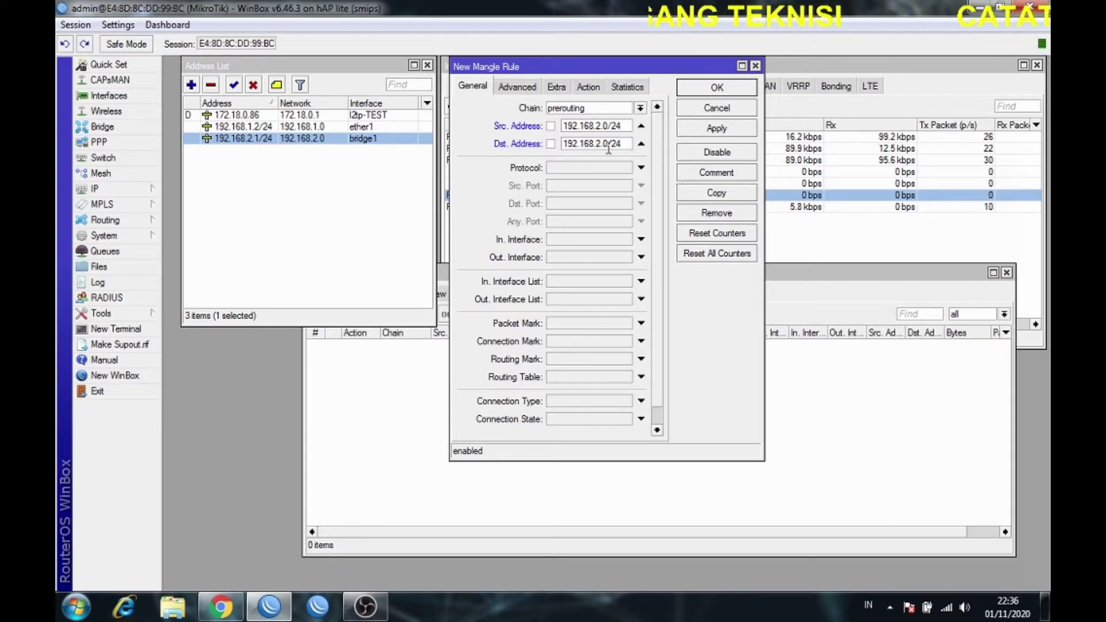
- Negate the mangle rule's destination address match so that traffic to 192.168.2.0/24 is excluded
left_click_drag(627, 144, 551, 127)
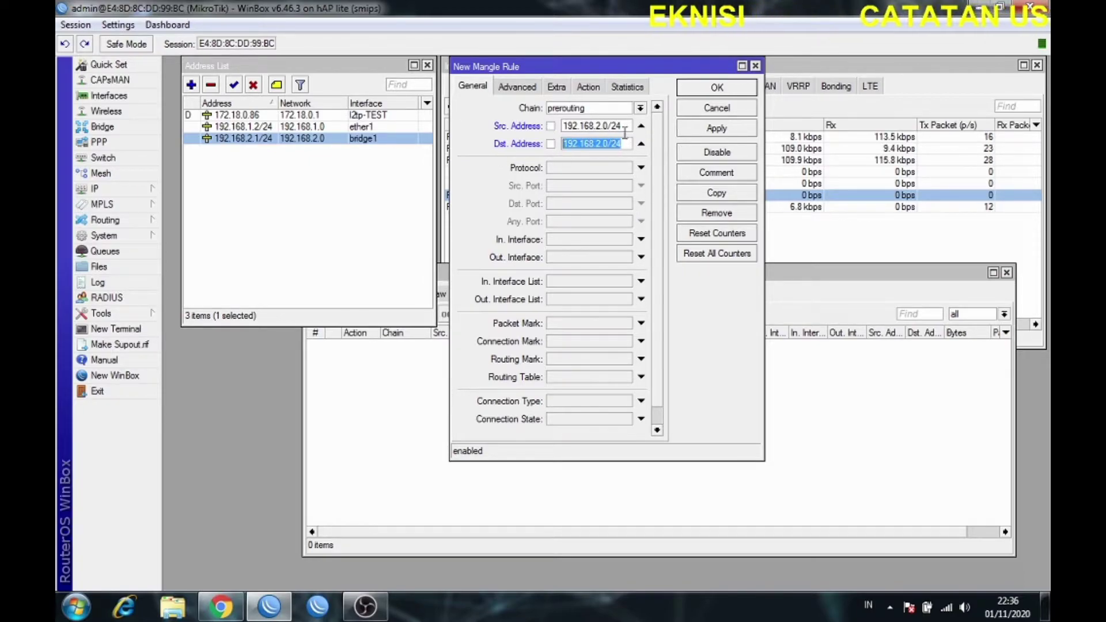
left_click_drag(625, 128, 559, 116)
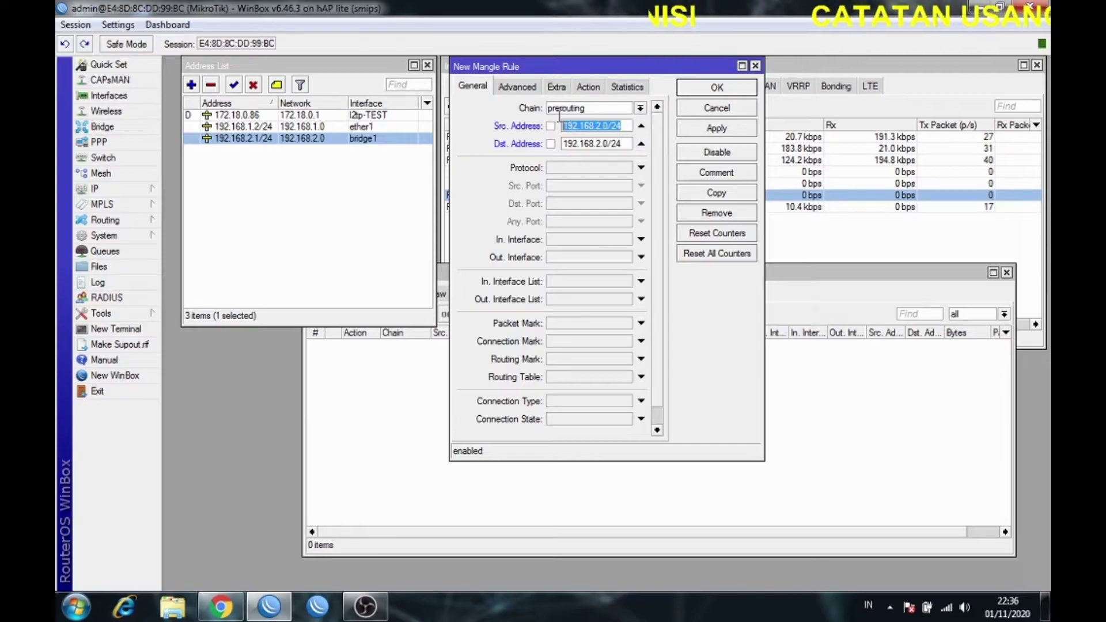
left_click(550, 145)
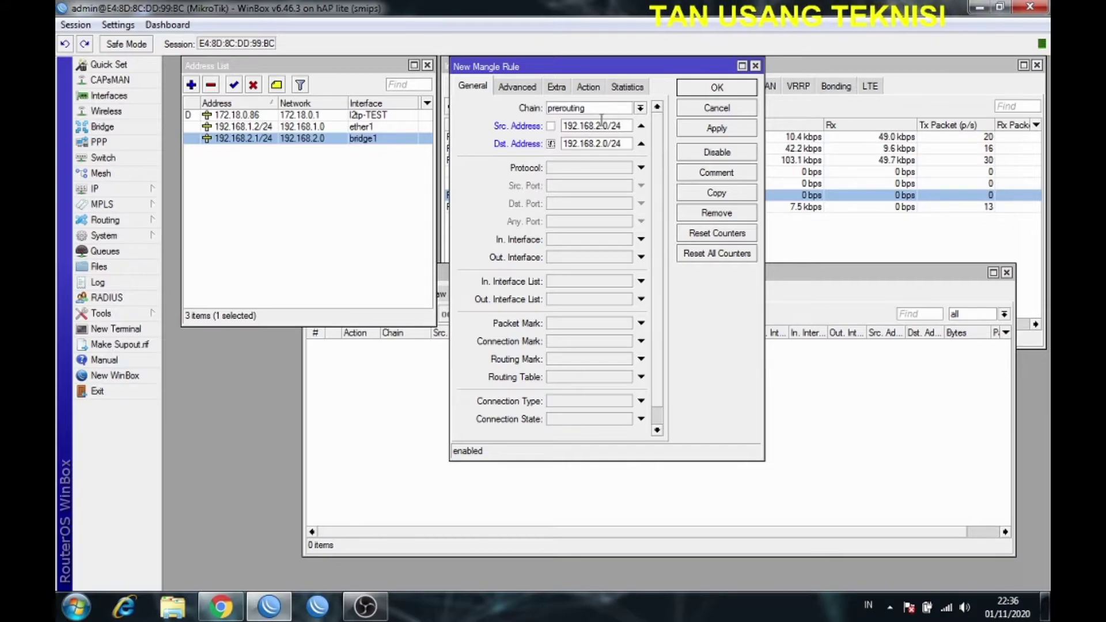
- Set the new mangle rule's action to mark routing
left_click(587, 87)
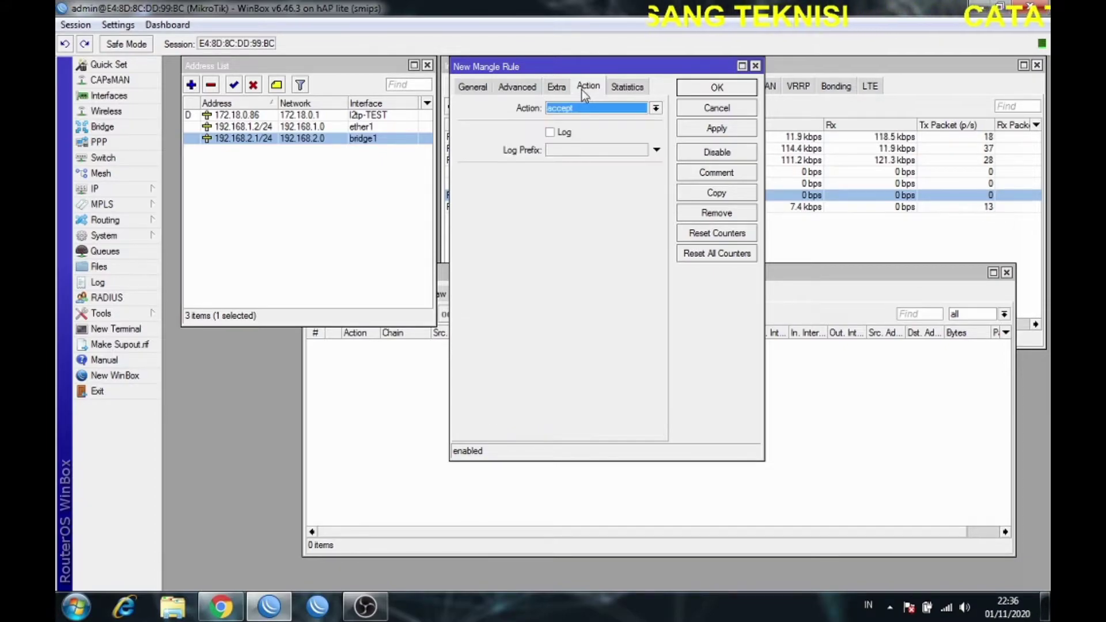
left_click(600, 109)
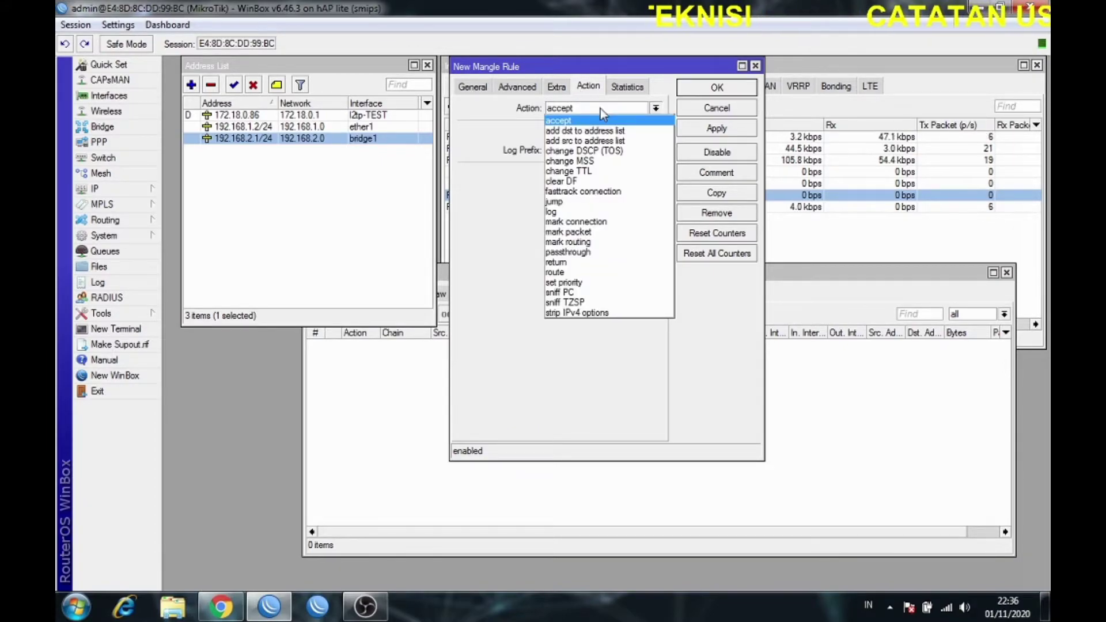
left_click(609, 243)
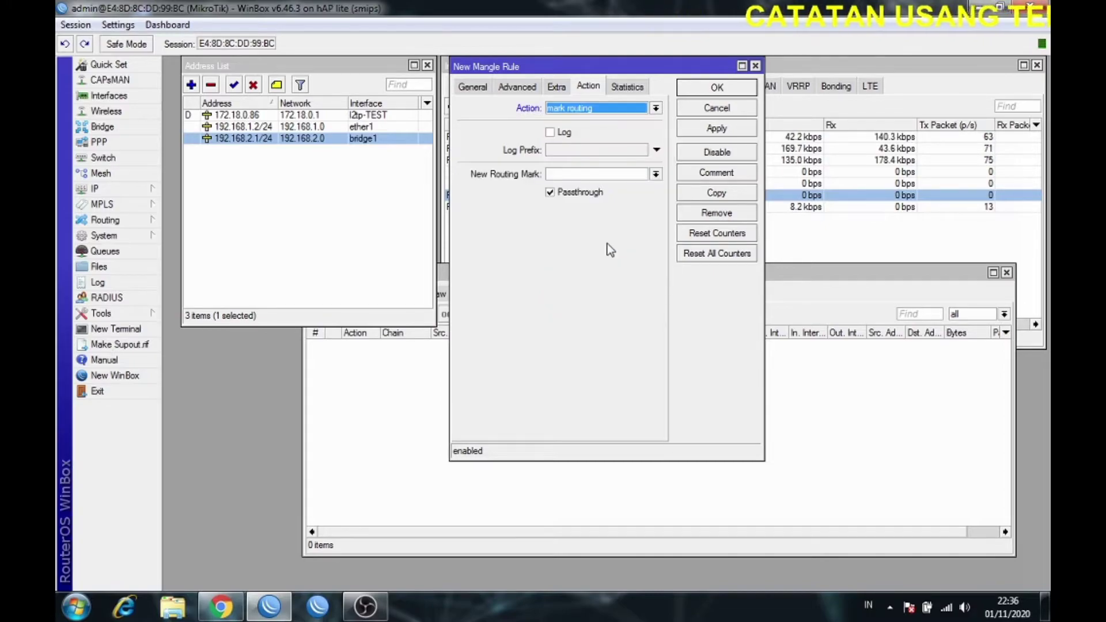
- Set the mangle rule's new routing mark to "list ip lokal" with passthrough kept on, and save the rule
left_click(621, 176)
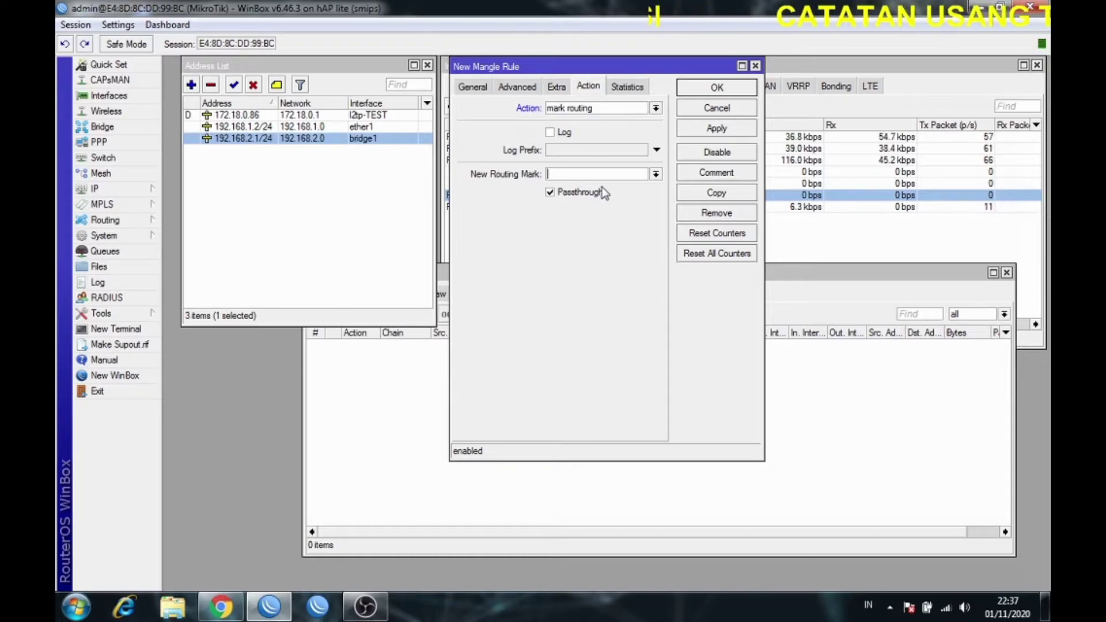
type("list")
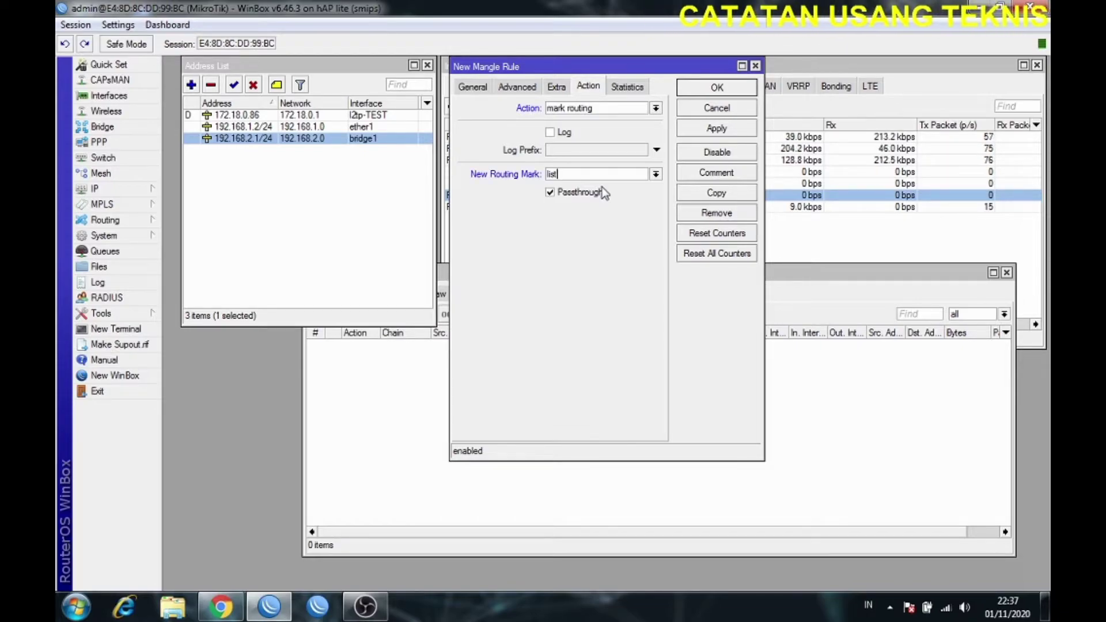
type(" ip")
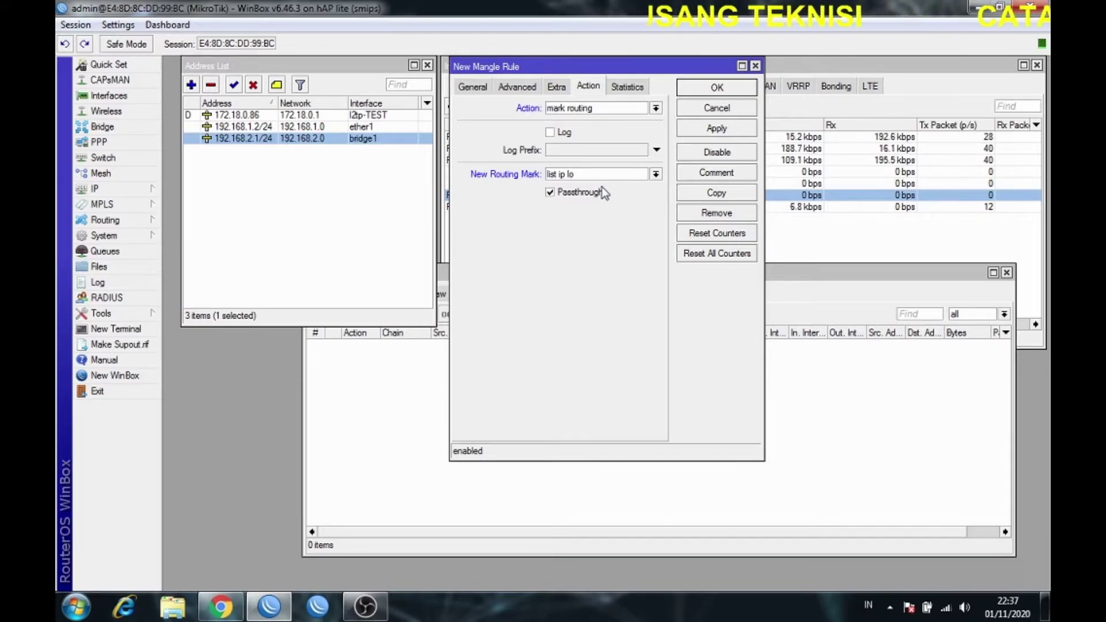
type(" lo")
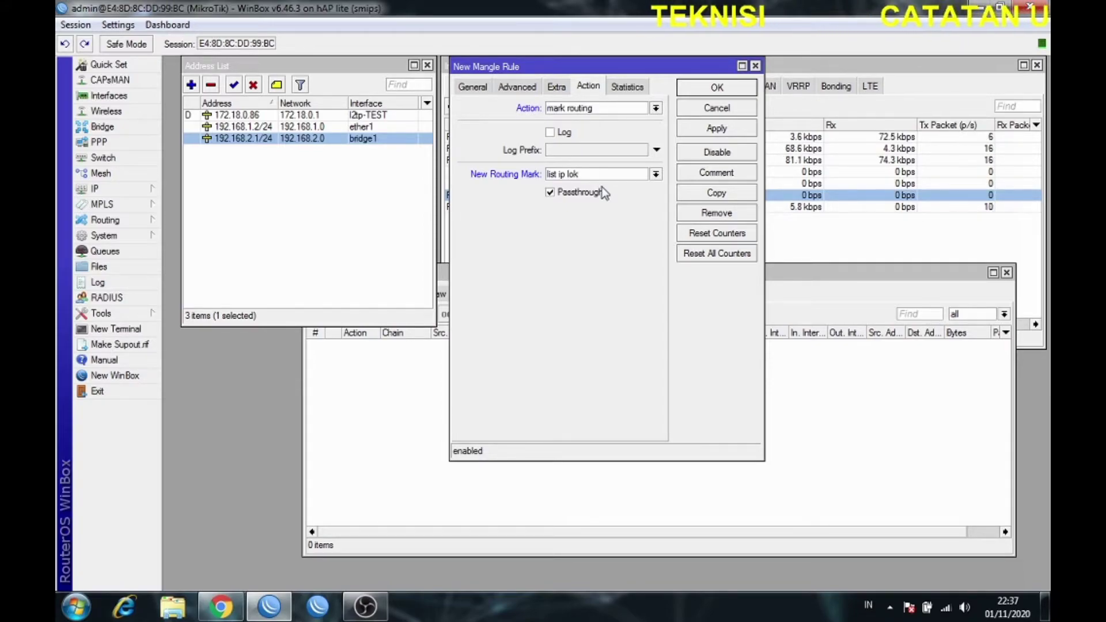
left_click(714, 132)
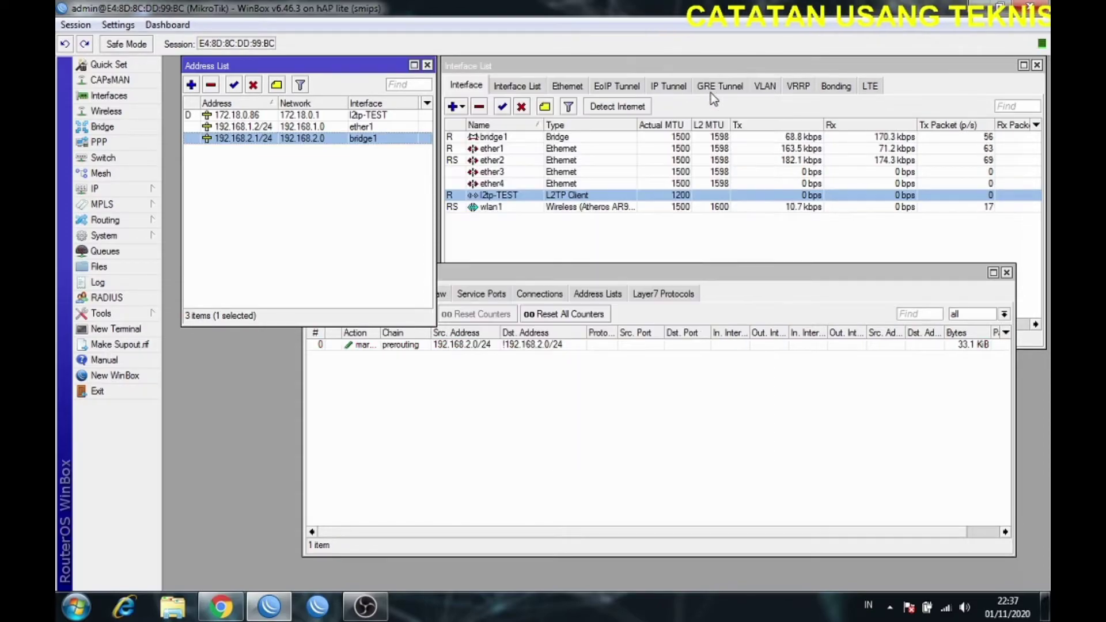
left_click(715, 91)
- Reposition the Firewall window and review the mangle rule alongside the masquerade NAT rules
left_click(555, 347)
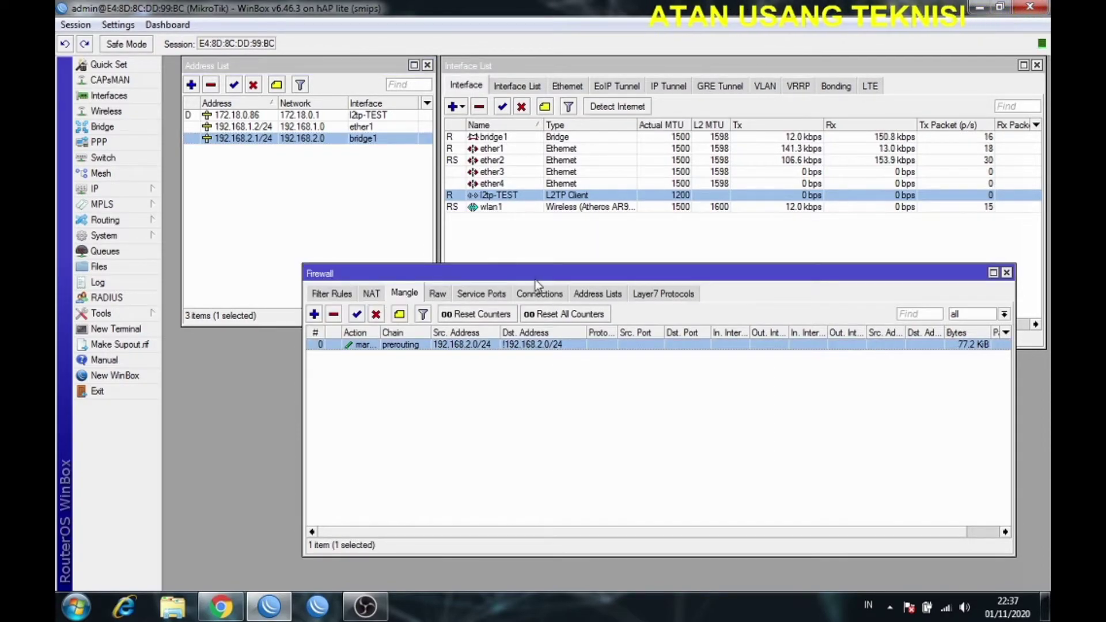
left_click_drag(530, 274, 610, 263)
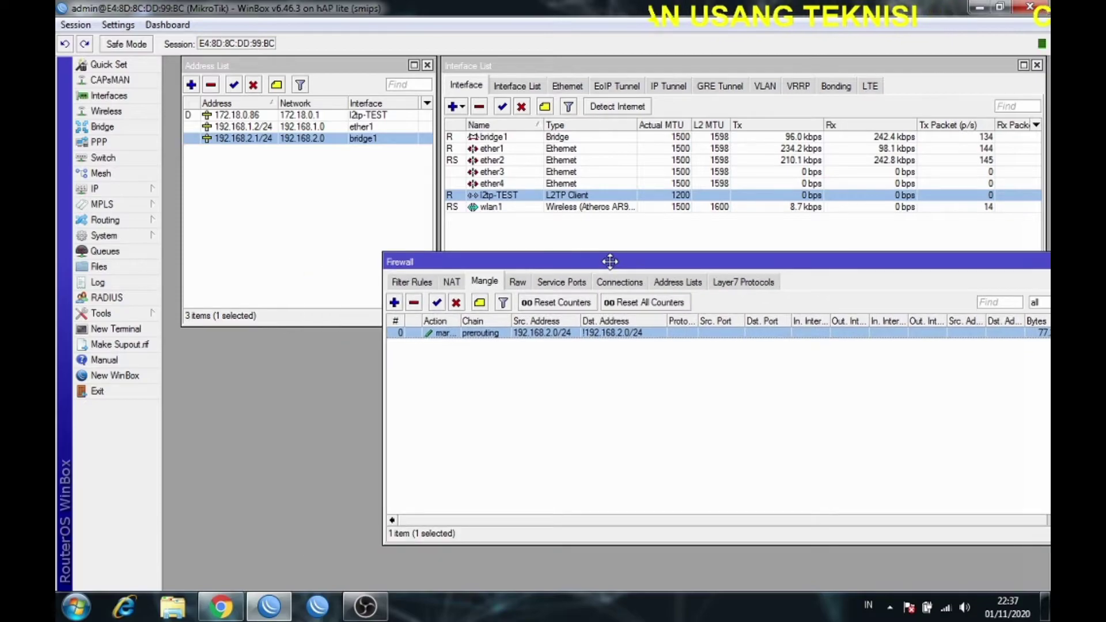
left_click(452, 282)
left_click(484, 281)
left_click(450, 283)
left_click(486, 284)
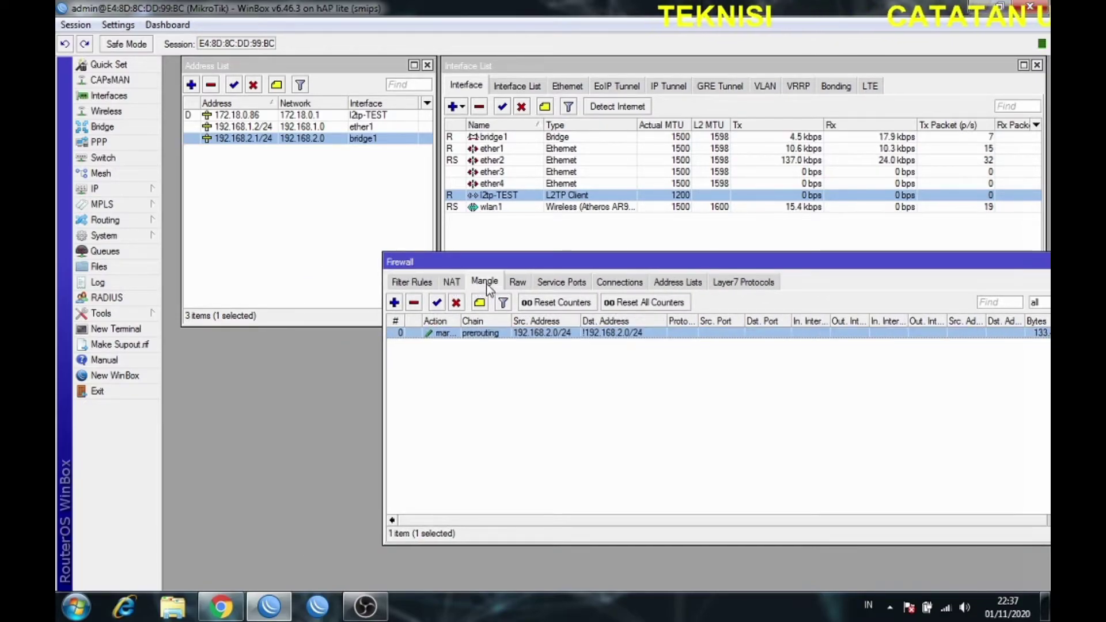
left_click(451, 282)
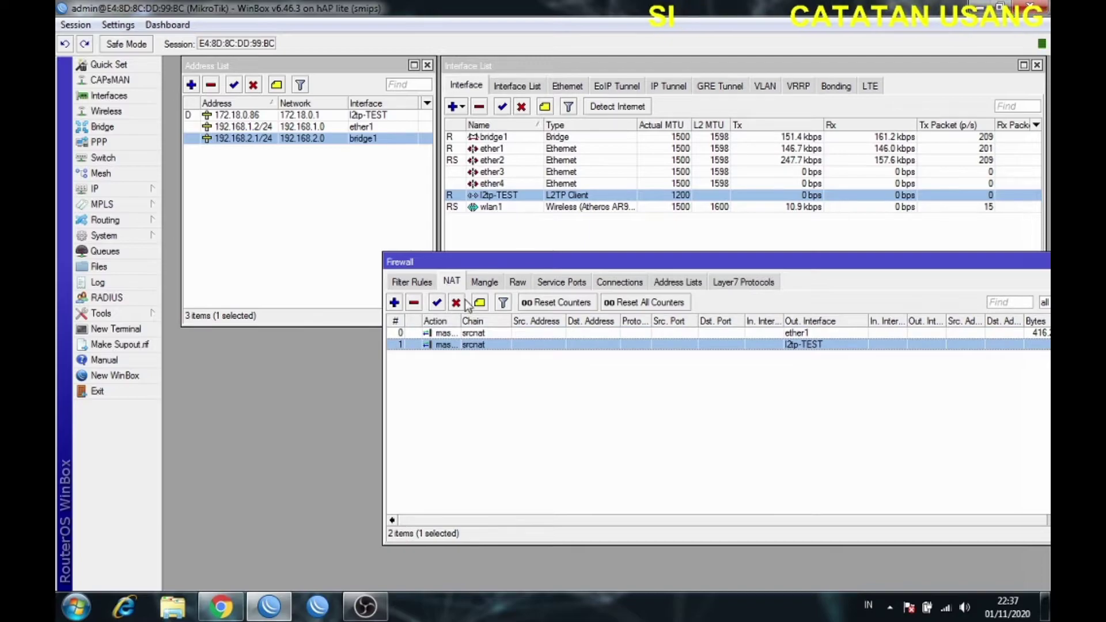
- Start a new 0.0.0.0/0 route through gateway l2tp-TEST, with the gateway checked by ping and a distance of 1
left_click(97, 189)
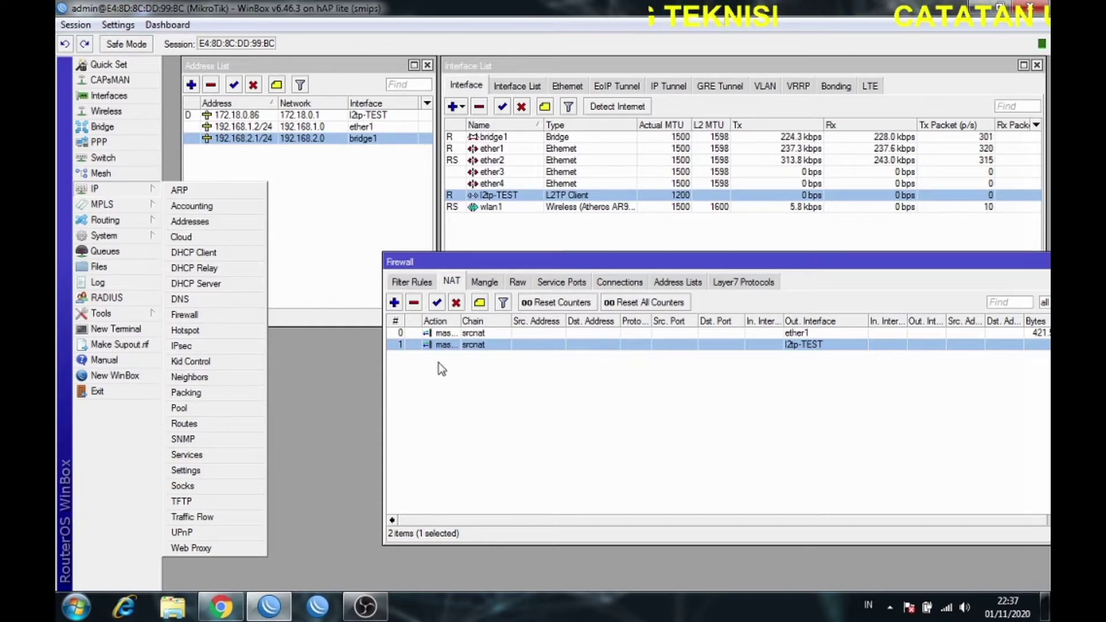
left_click(210, 425)
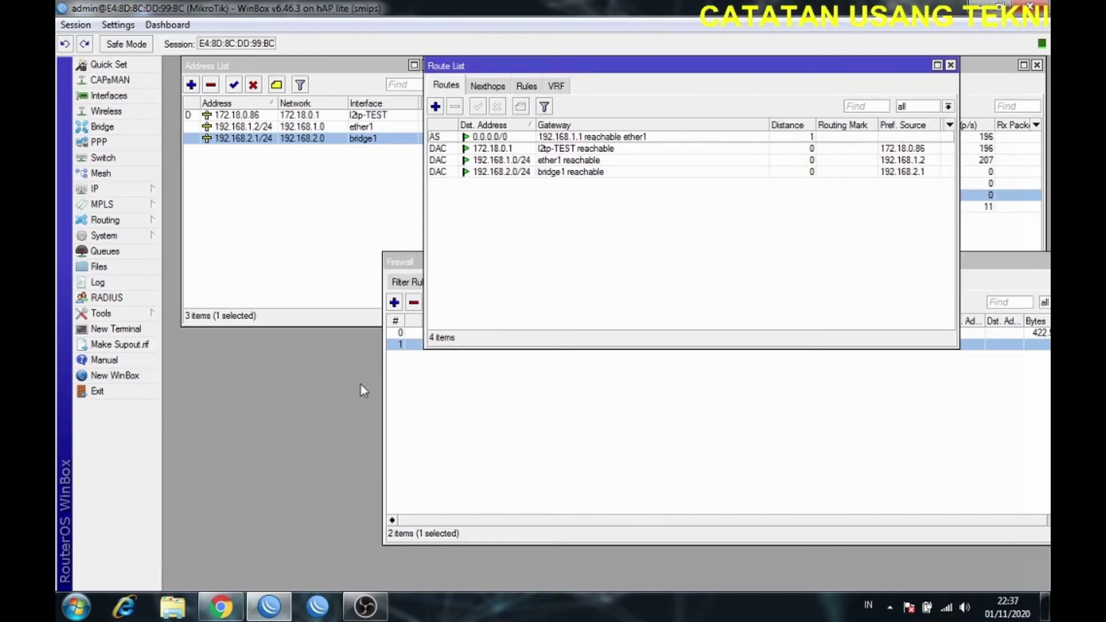
left_click(436, 106)
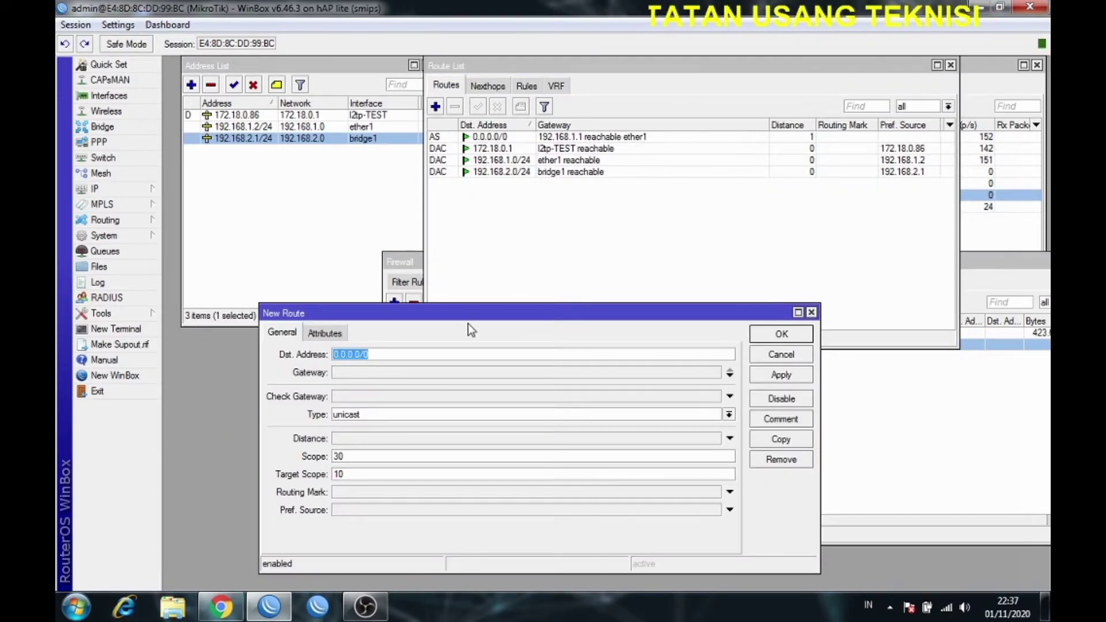
left_click(383, 374)
left_click(483, 373)
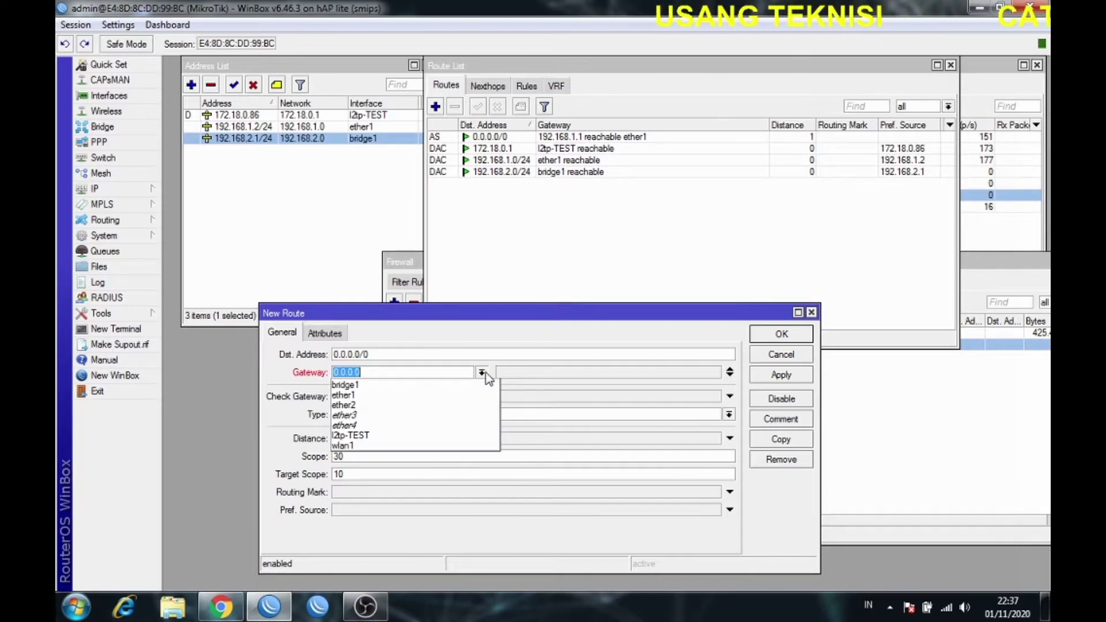
left_click(414, 436)
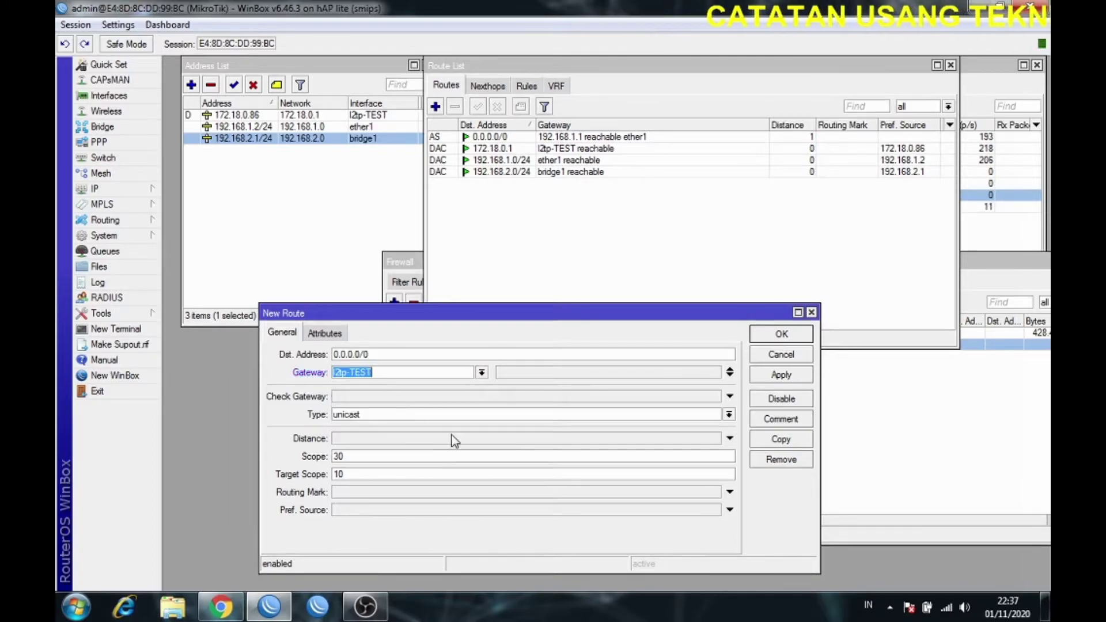
left_click(383, 399)
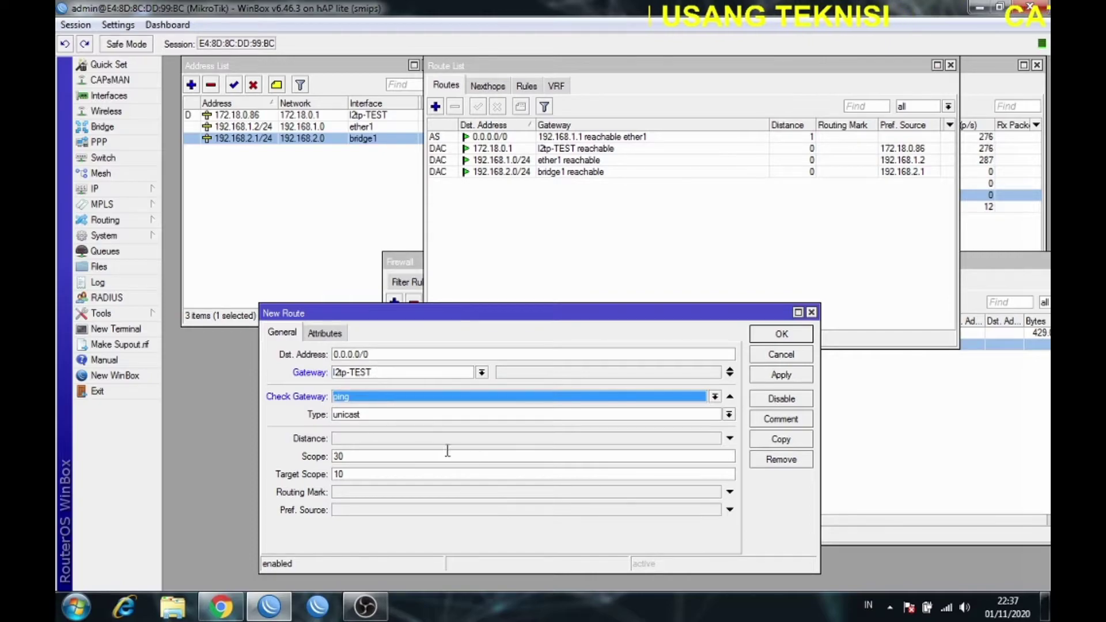
left_click(412, 442)
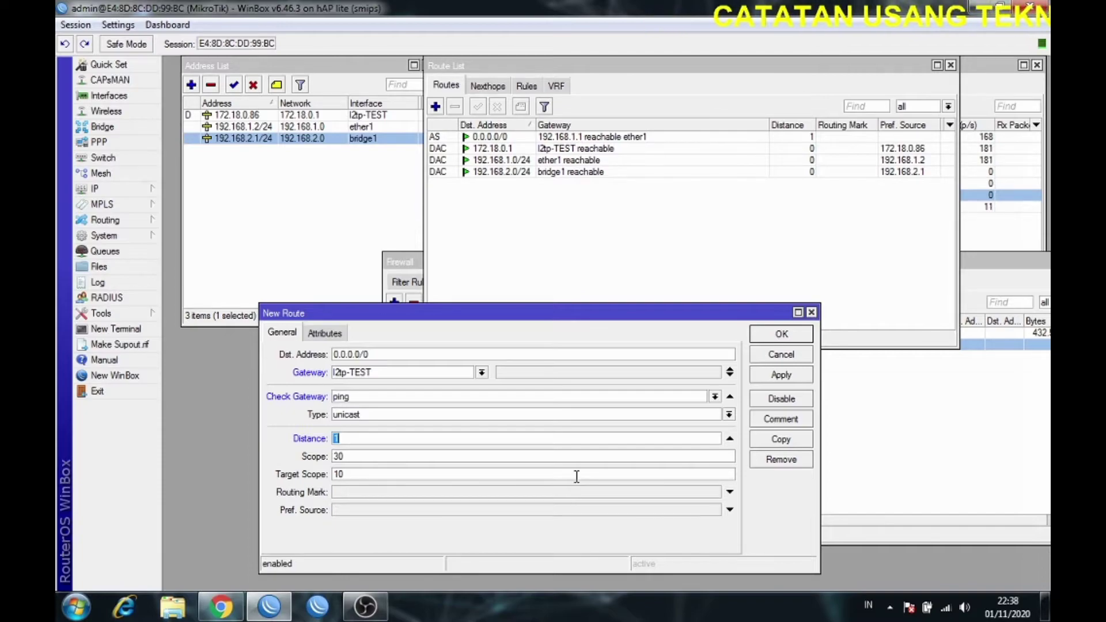
- Assign the routing mark "list ip lokal" to the new route and save it
left_click(730, 491)
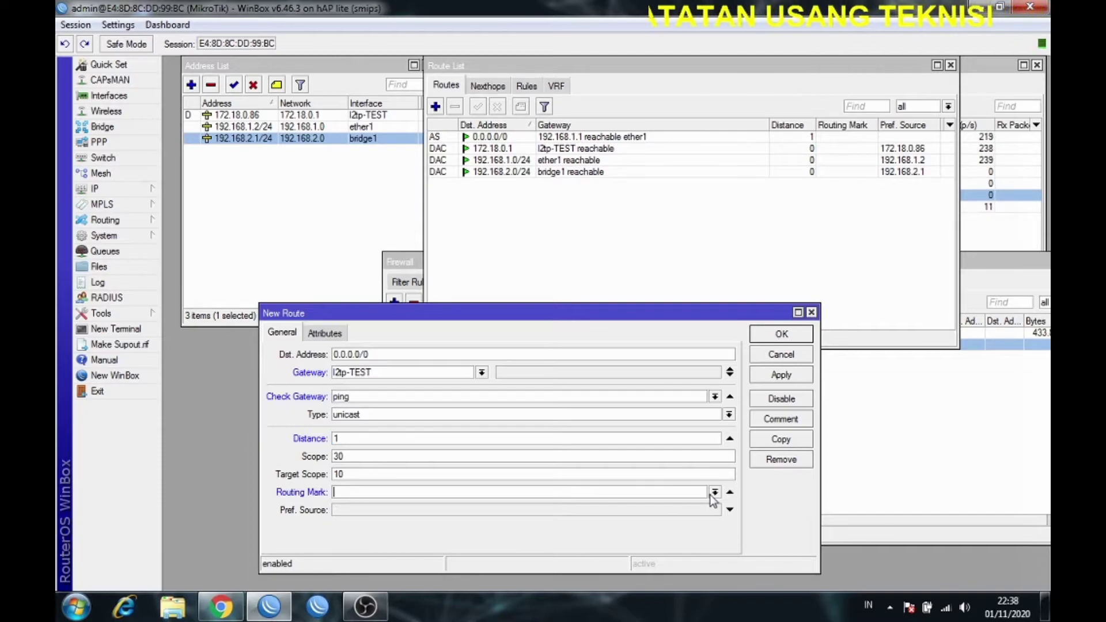
left_click(715, 493)
left_click(613, 515)
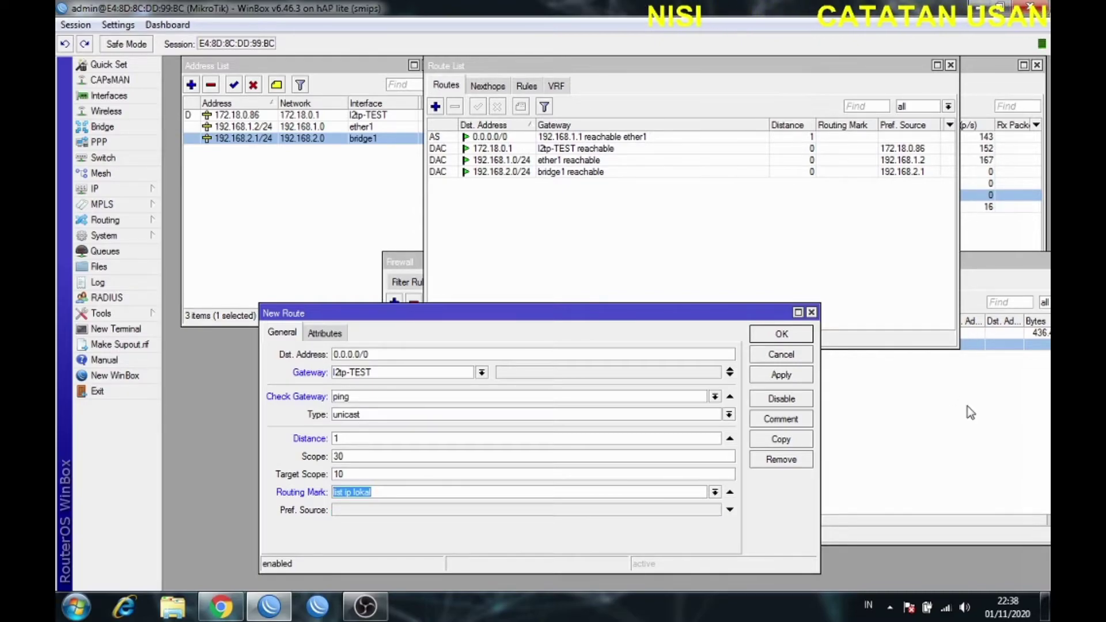
left_click(715, 492)
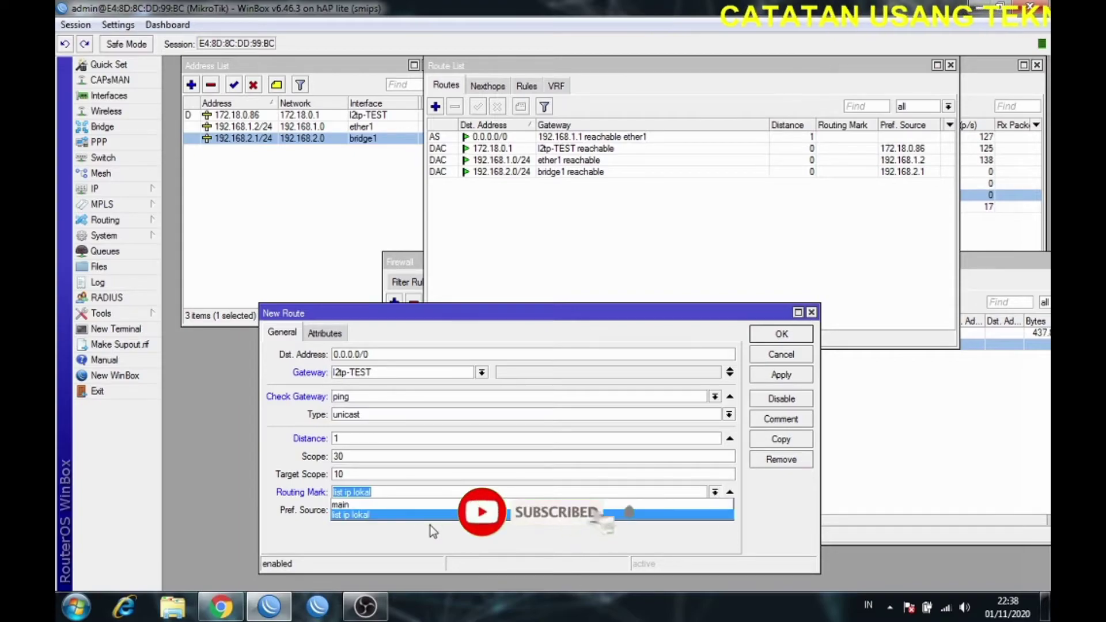
left_click(372, 516)
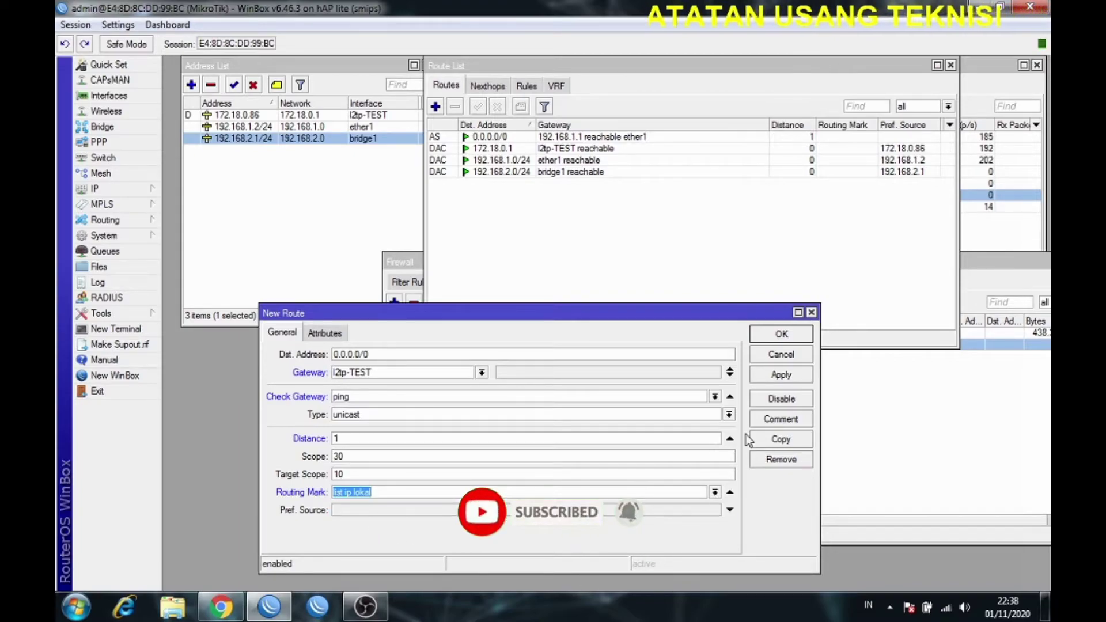
left_click(782, 376)
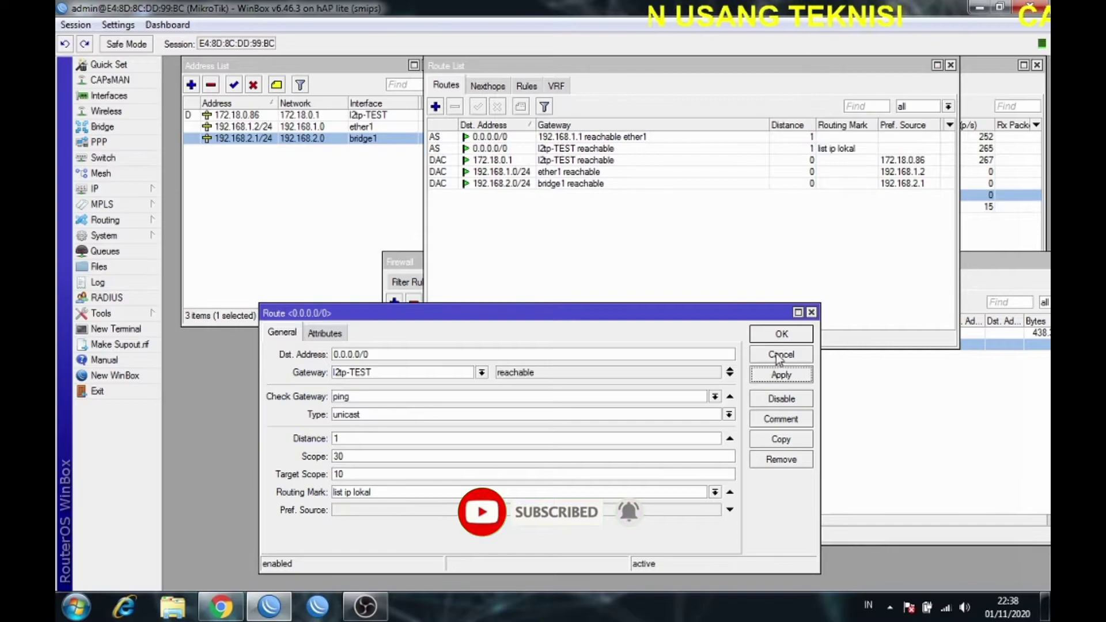
left_click(782, 335)
- Open the l2tp-TEST masquerade NAT rule and examine its traffic statistics in an enlarged window
left_click(645, 434)
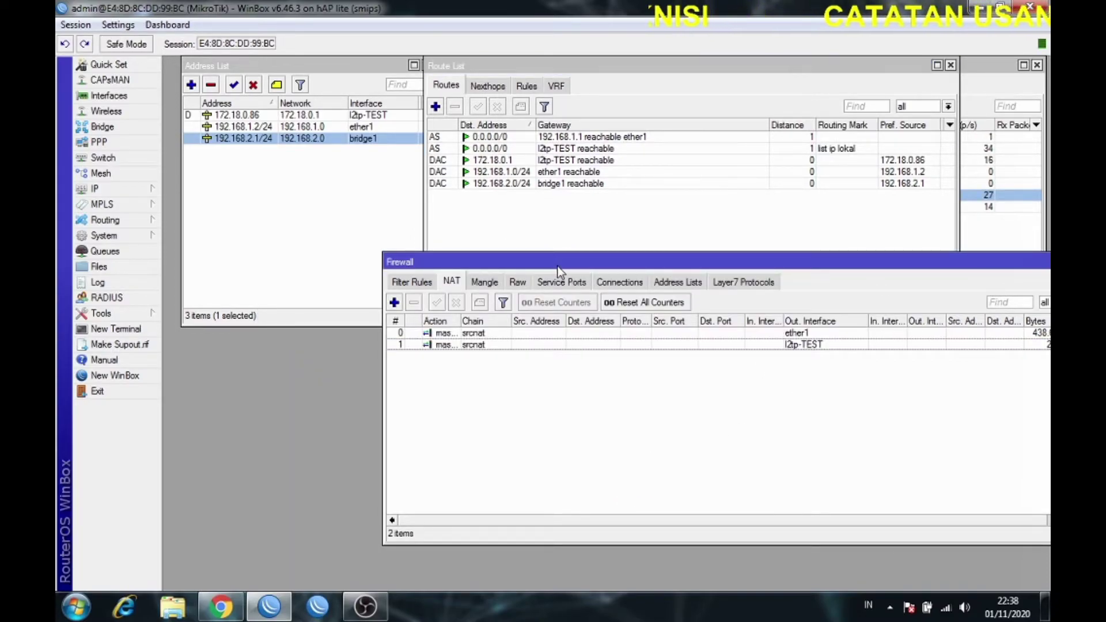
left_click_drag(558, 266, 428, 262)
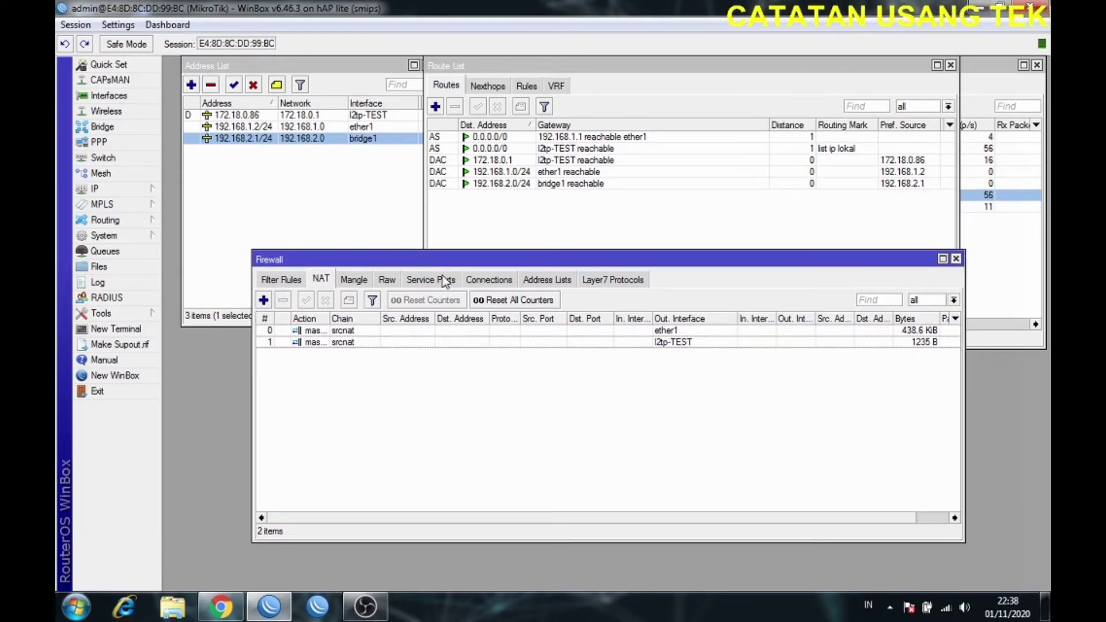
double_click(481, 343)
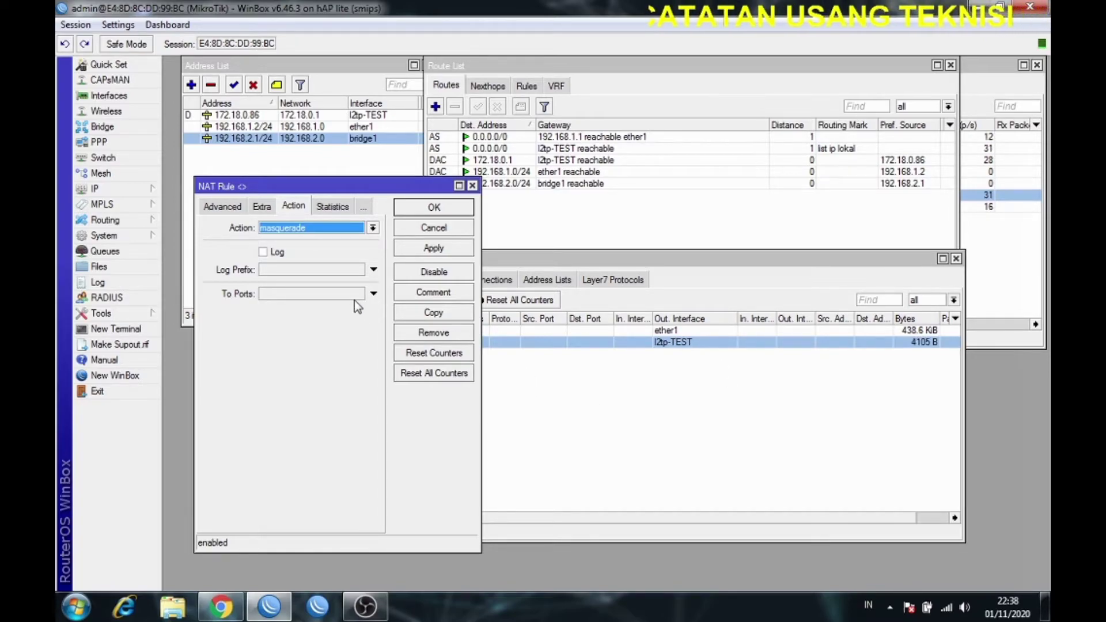
left_click(364, 212)
left_click(405, 295)
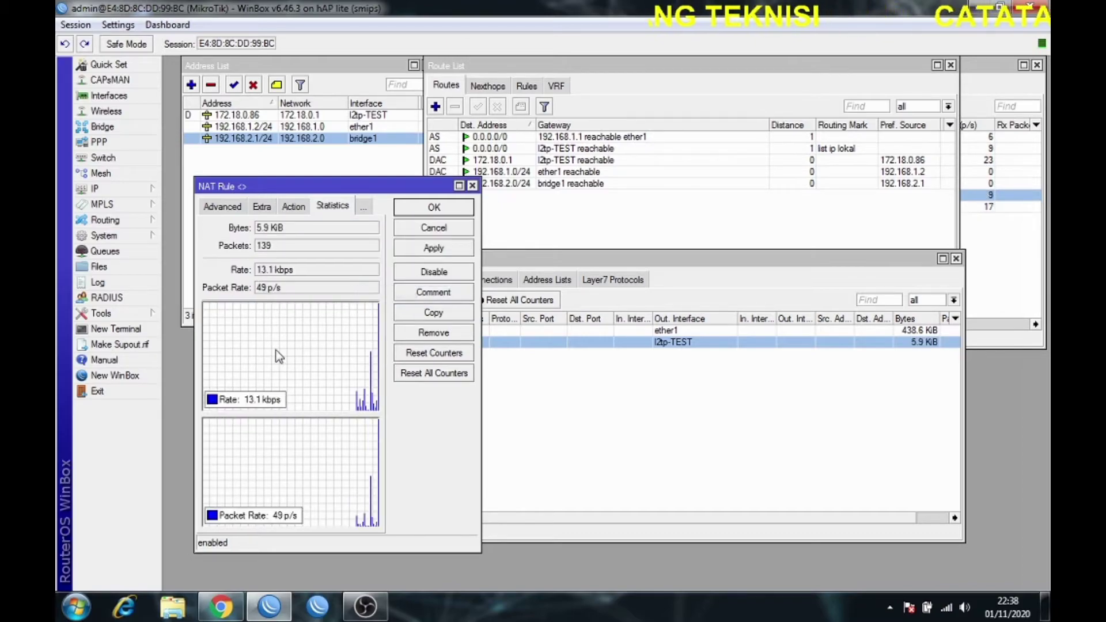
left_click_drag(482, 415, 754, 442)
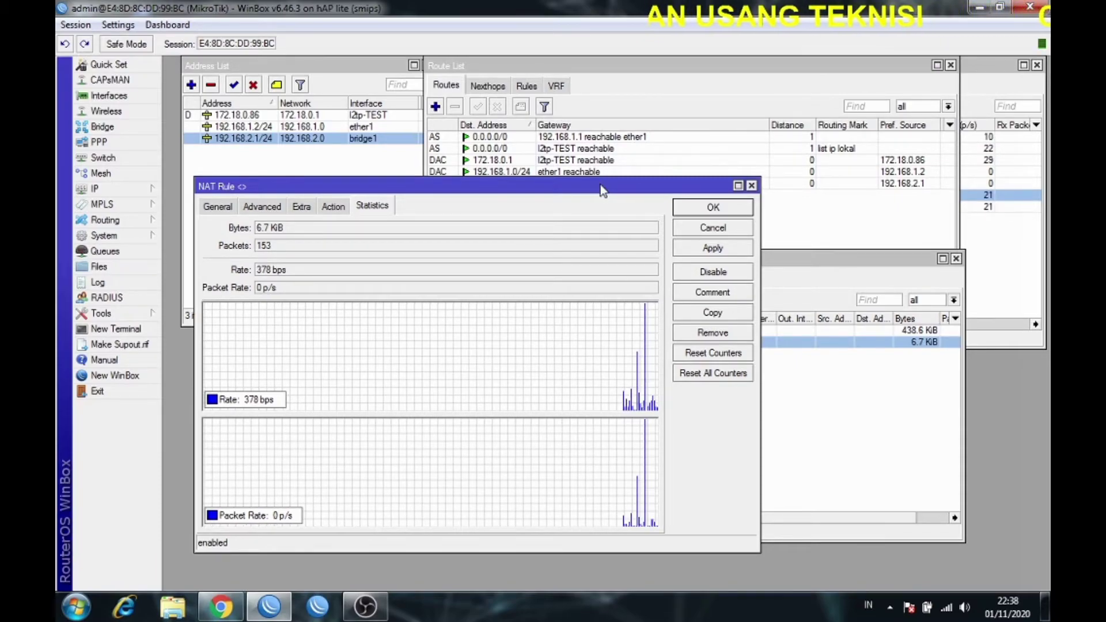
left_click_drag(601, 184, 614, 238)
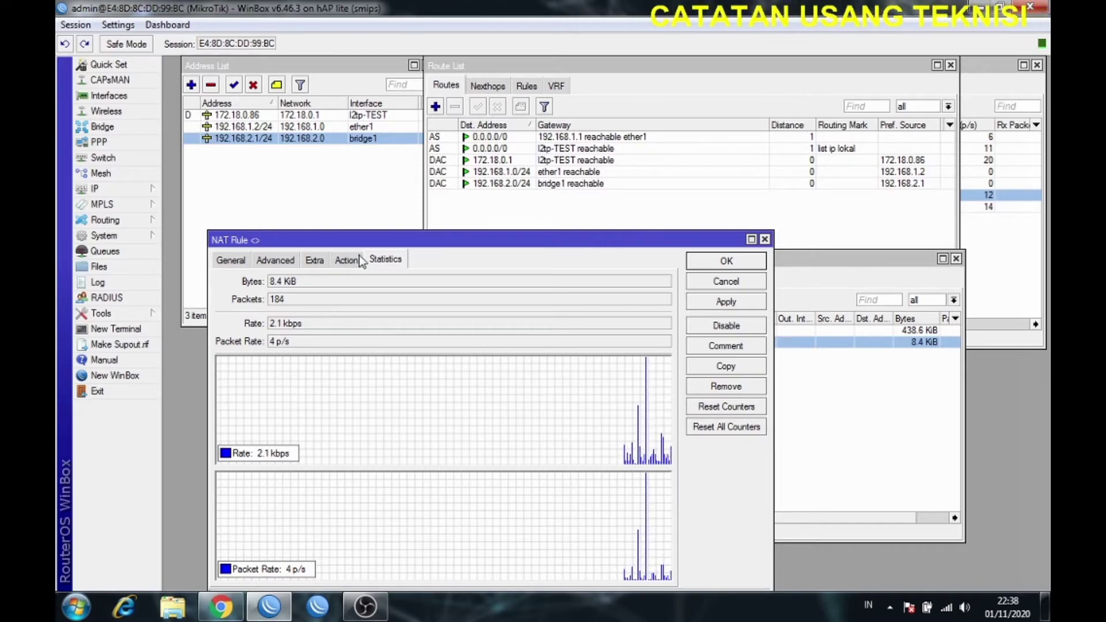
left_click_drag(372, 240, 387, 185)
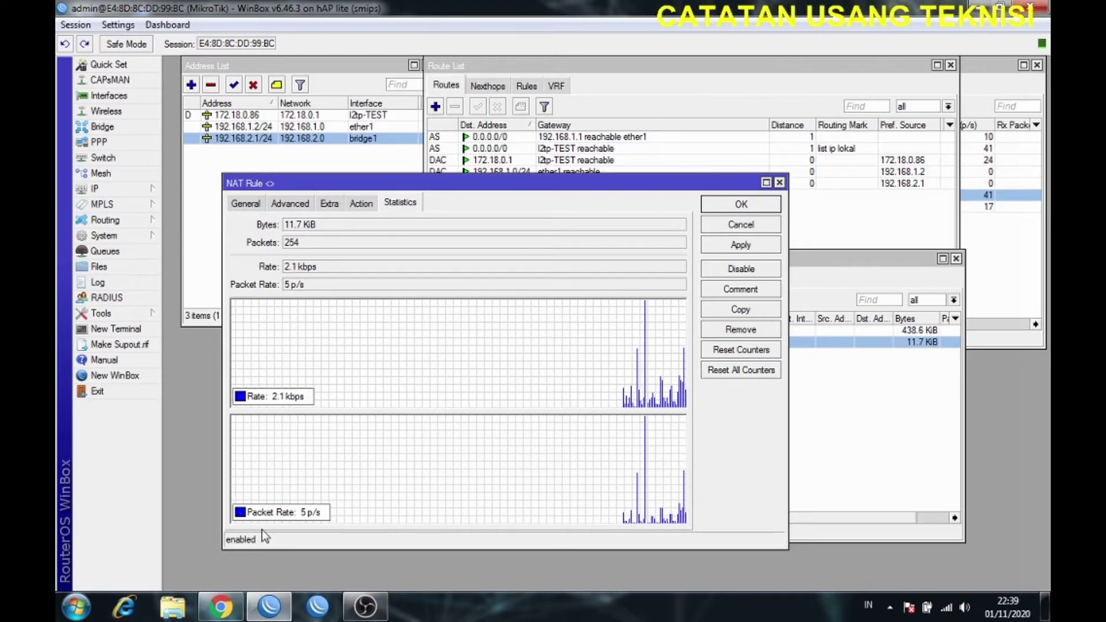
- Switch to Chrome, search for "speedtest", open Speedtest by Ookla and start a speed test
left_click(221, 606)
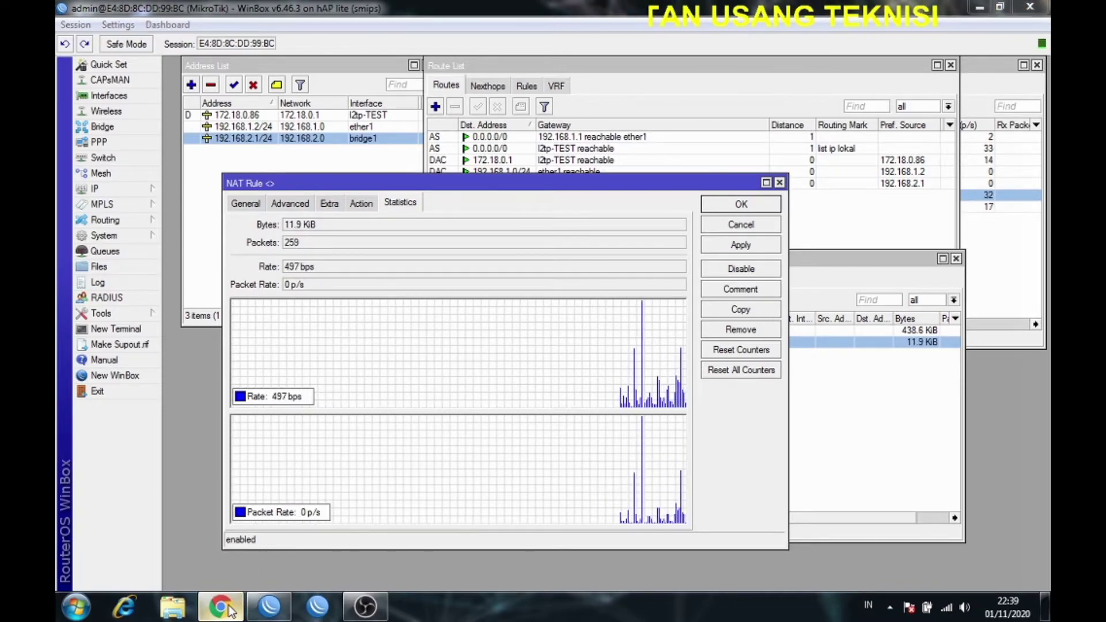
left_click(265, 14)
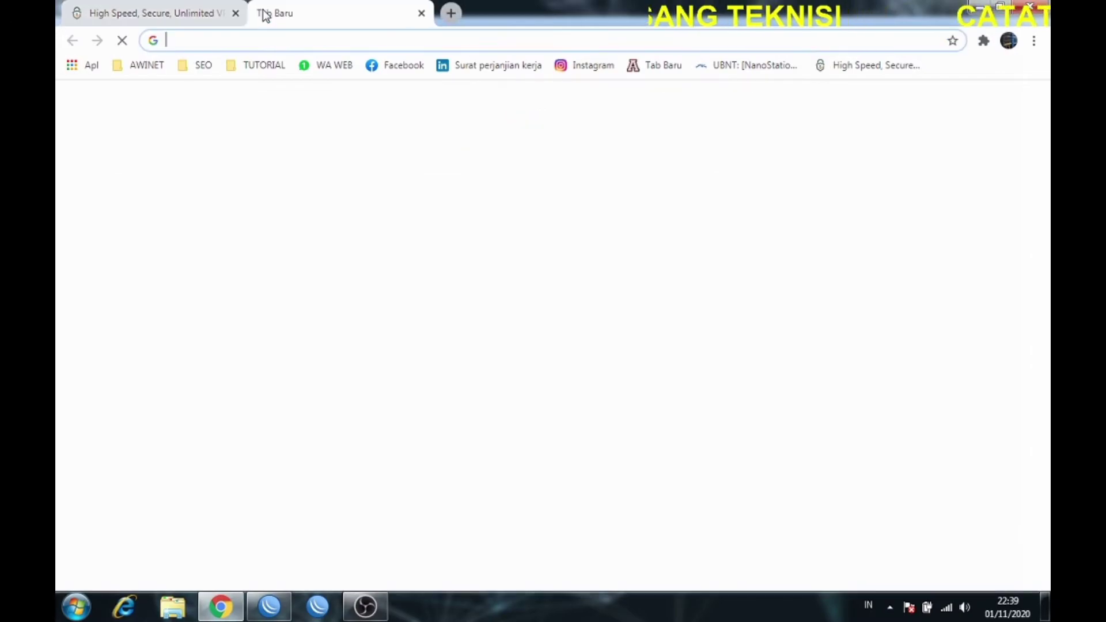
left_click(287, 38)
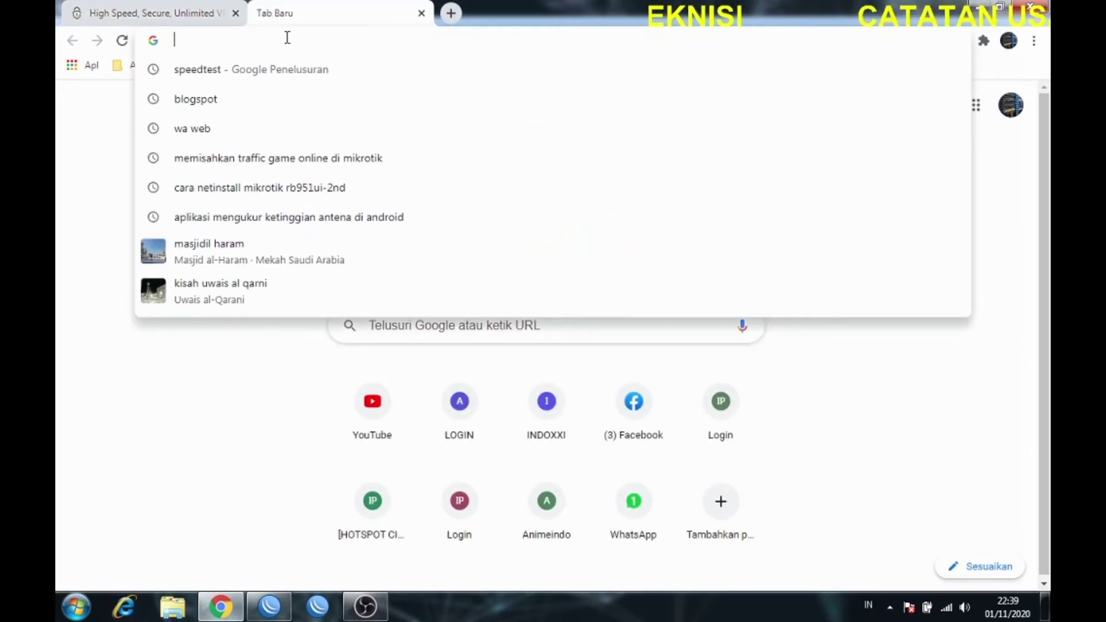
type("speedtest")
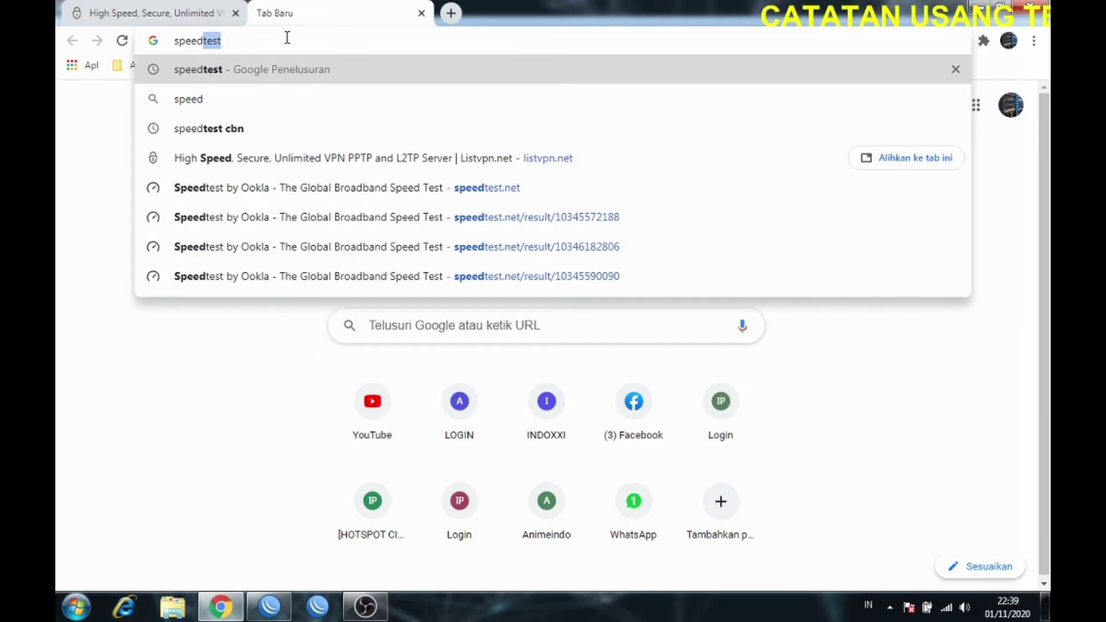
key("Return")
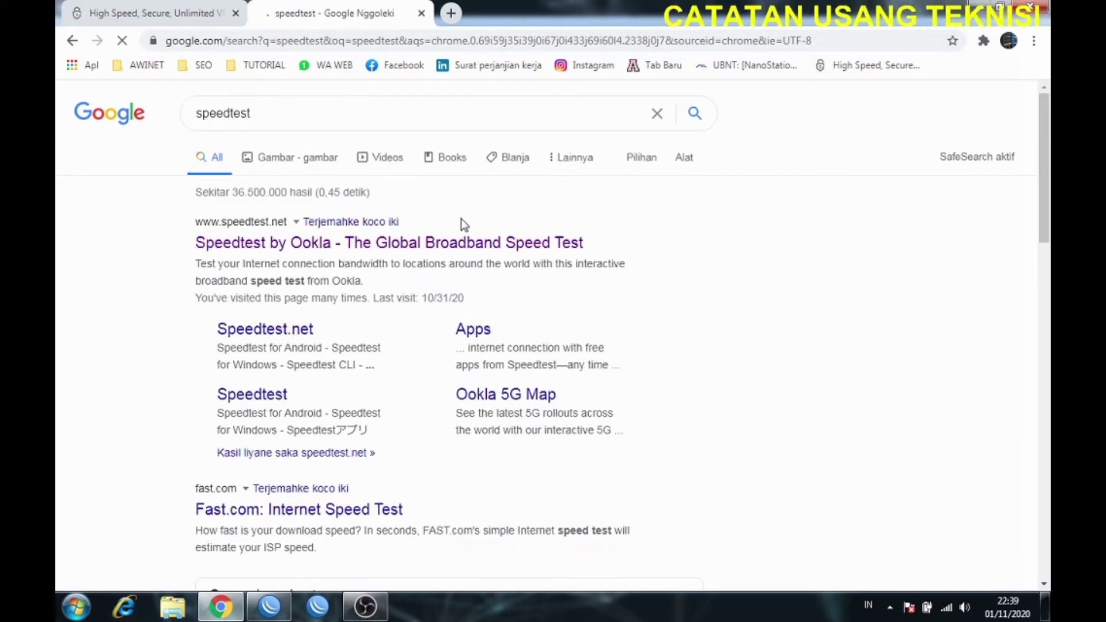
left_click(456, 247)
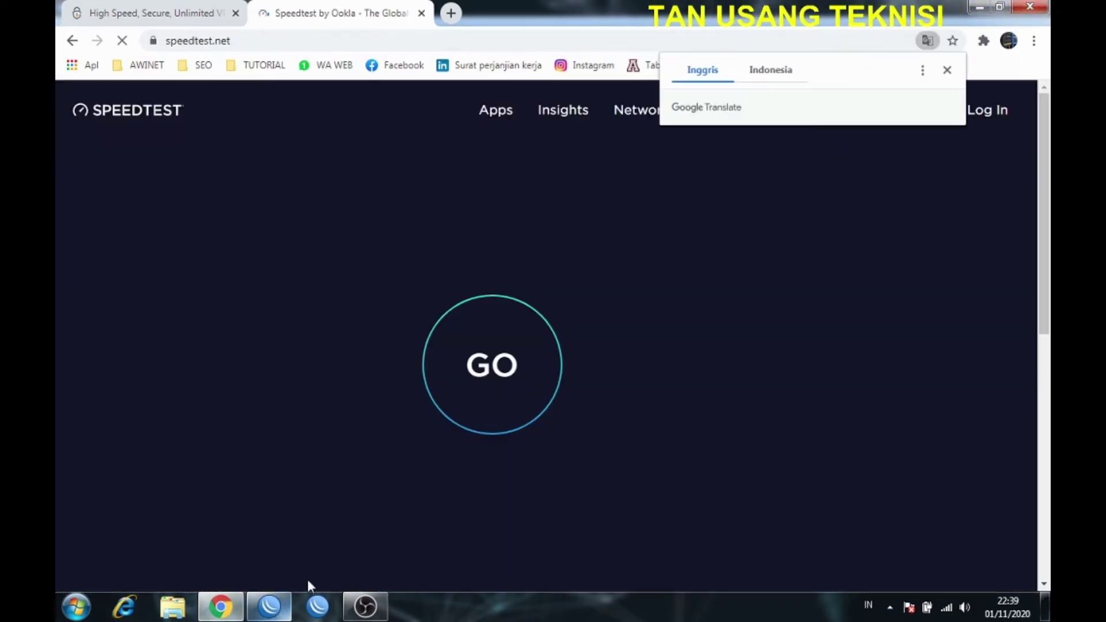
left_click(502, 391)
- Switch to WinBox, bring up the interface list and compare l2tp-TEST's live traffic with the NAT rule's statistics
left_click(287, 611)
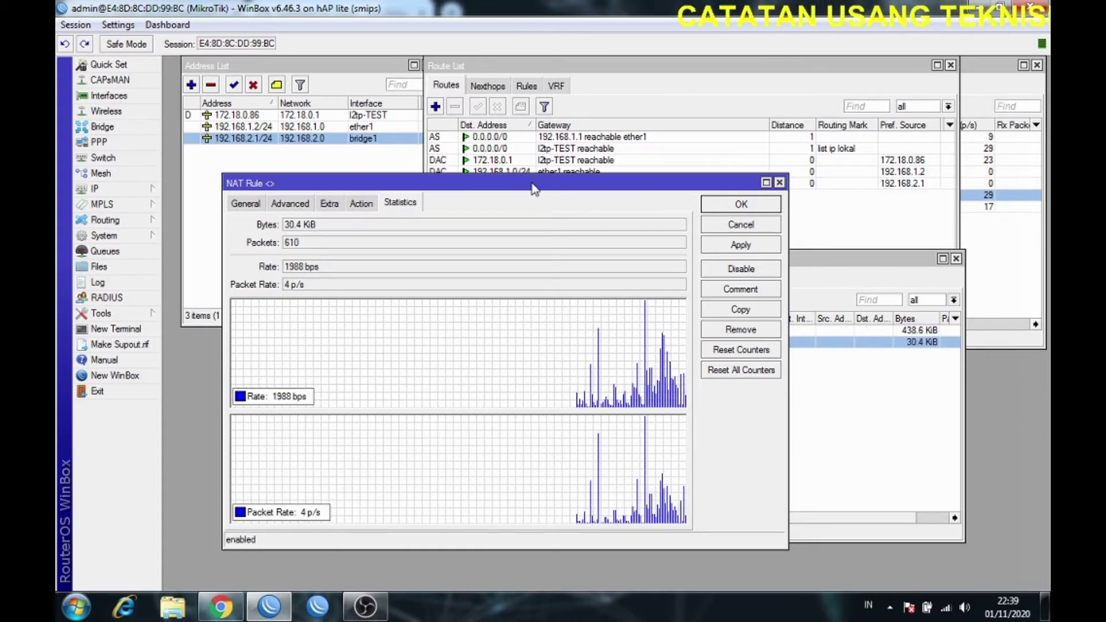
left_click_drag(533, 181, 537, 299)
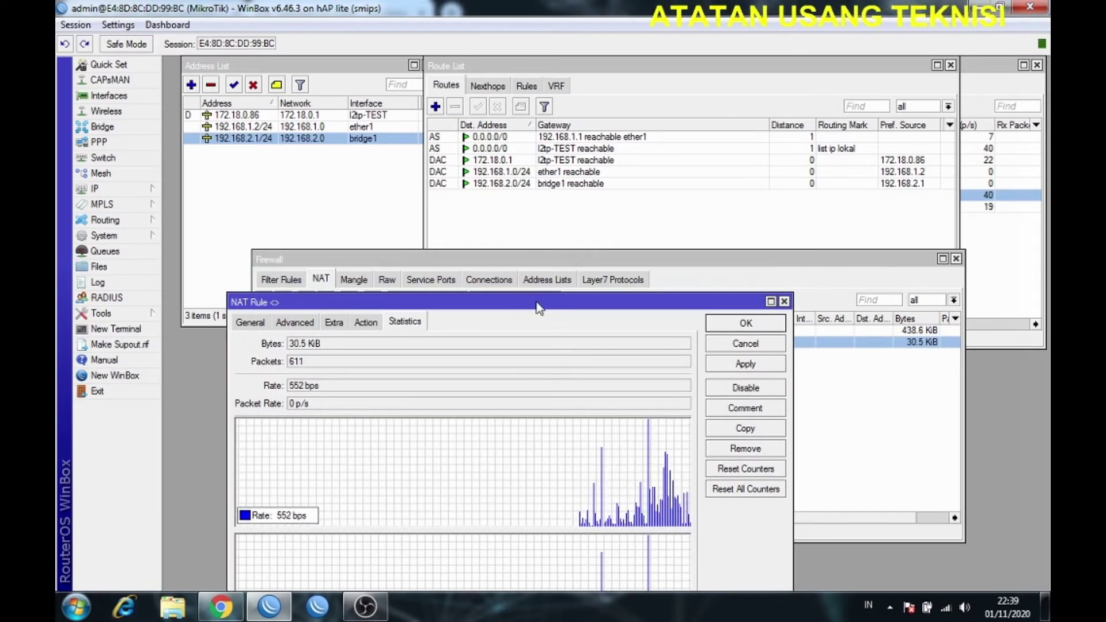
left_click(109, 95)
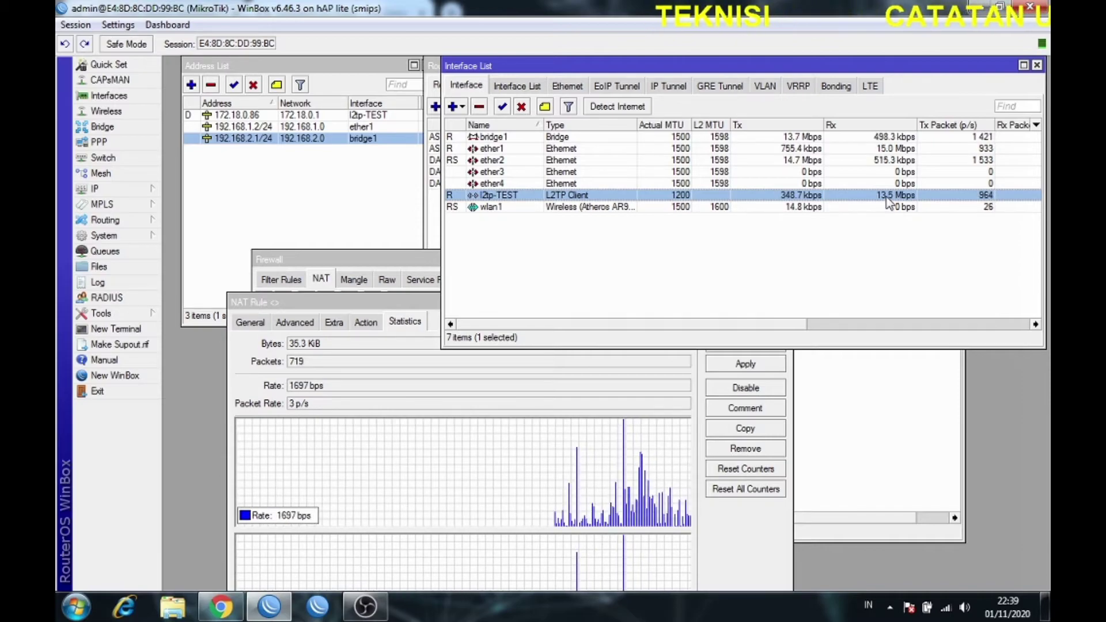
left_click(765, 551)
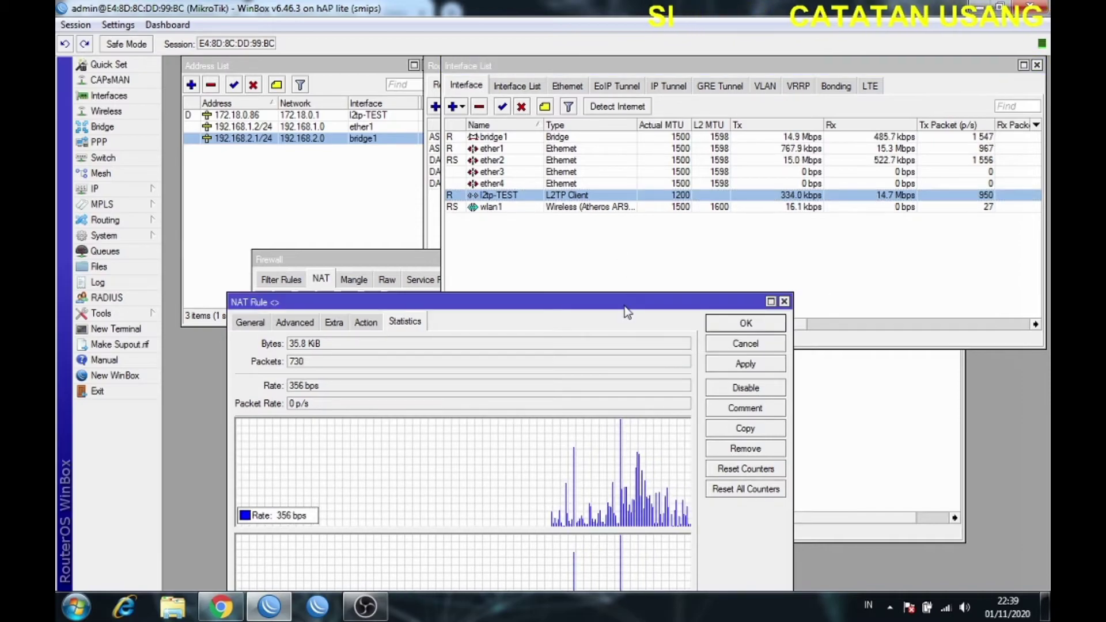
left_click_drag(624, 302, 696, 238)
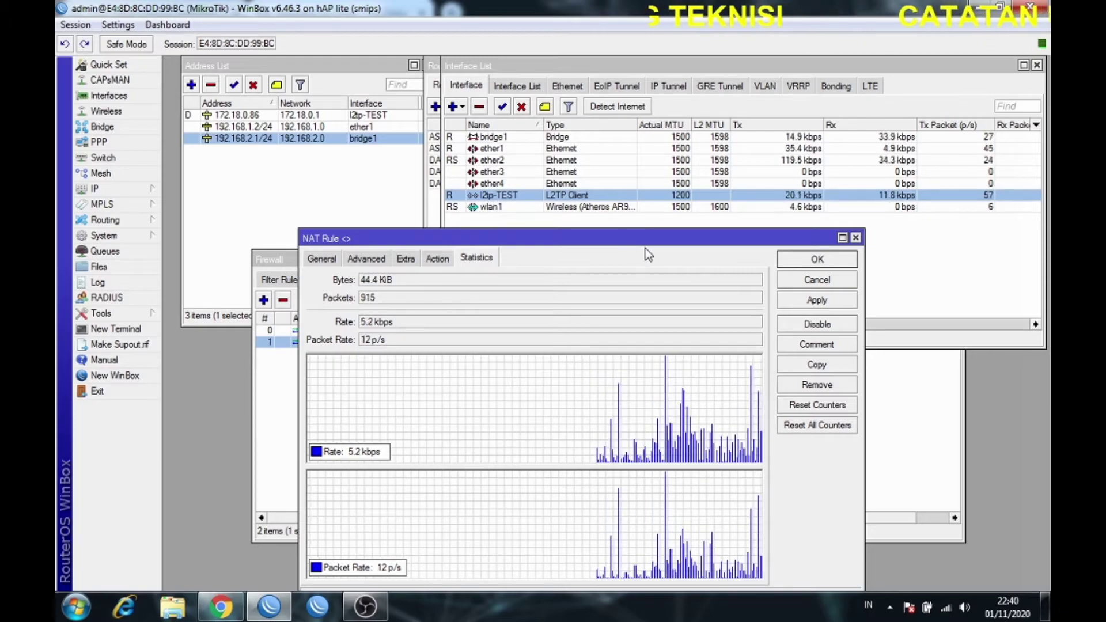
left_click_drag(651, 243, 667, 165)
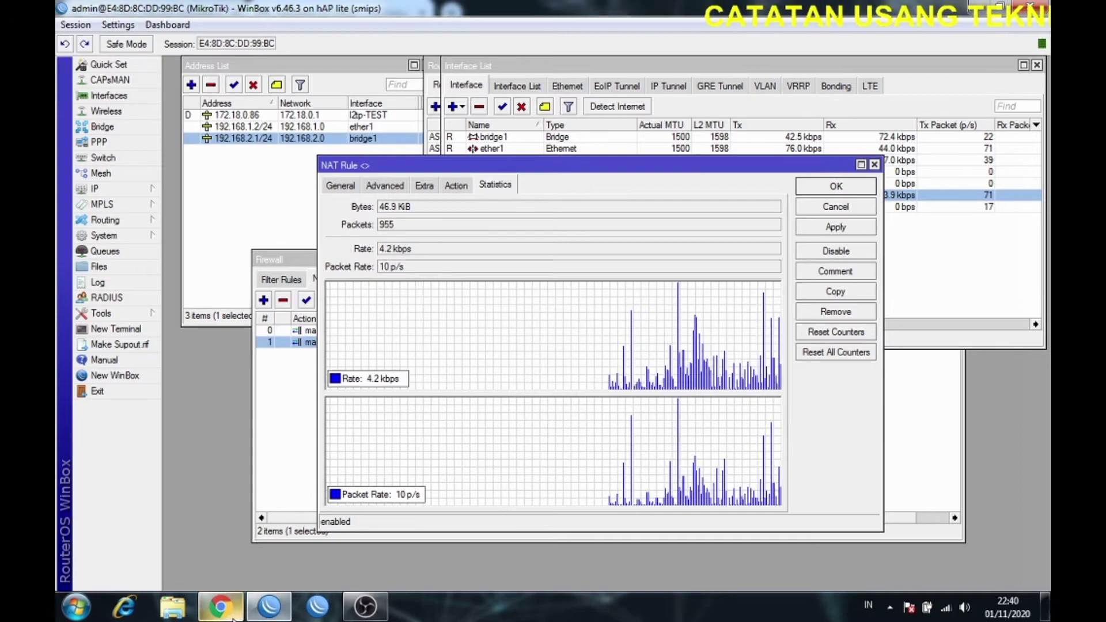
- Return to Chrome to check the speed test, look through the listvpn.net home page and close its tab
mouse_move(232, 617)
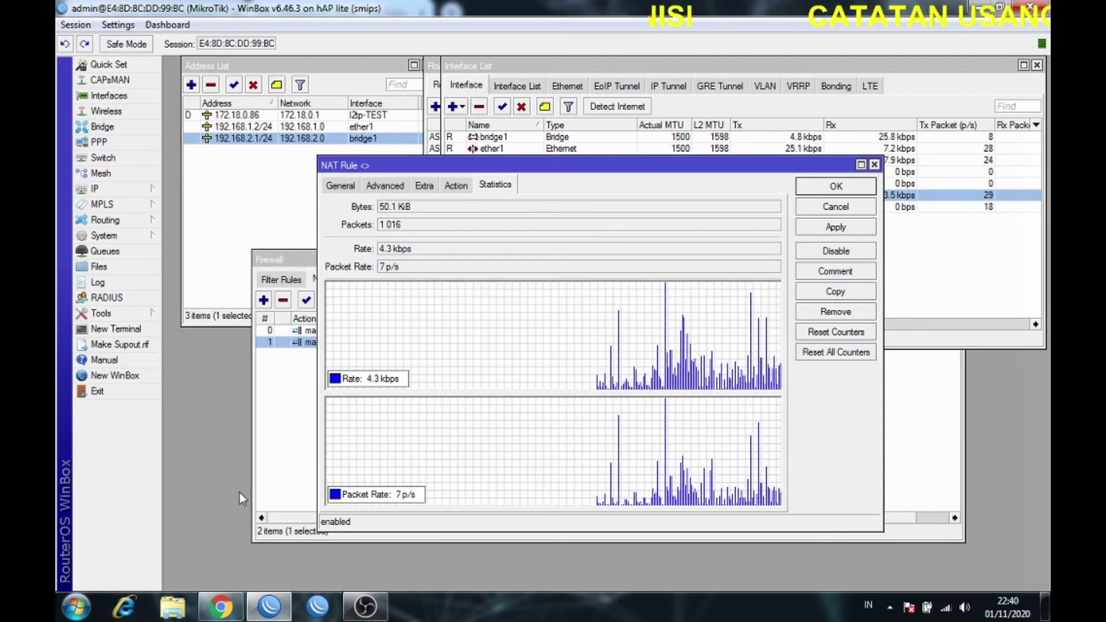
left_click(221, 607)
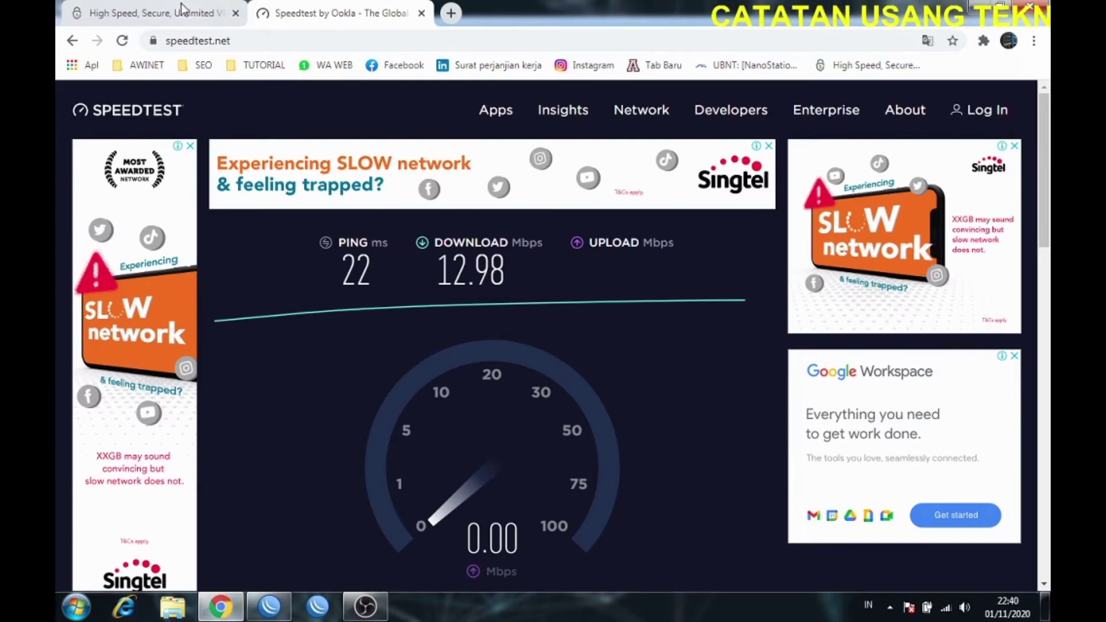
left_click(174, 6)
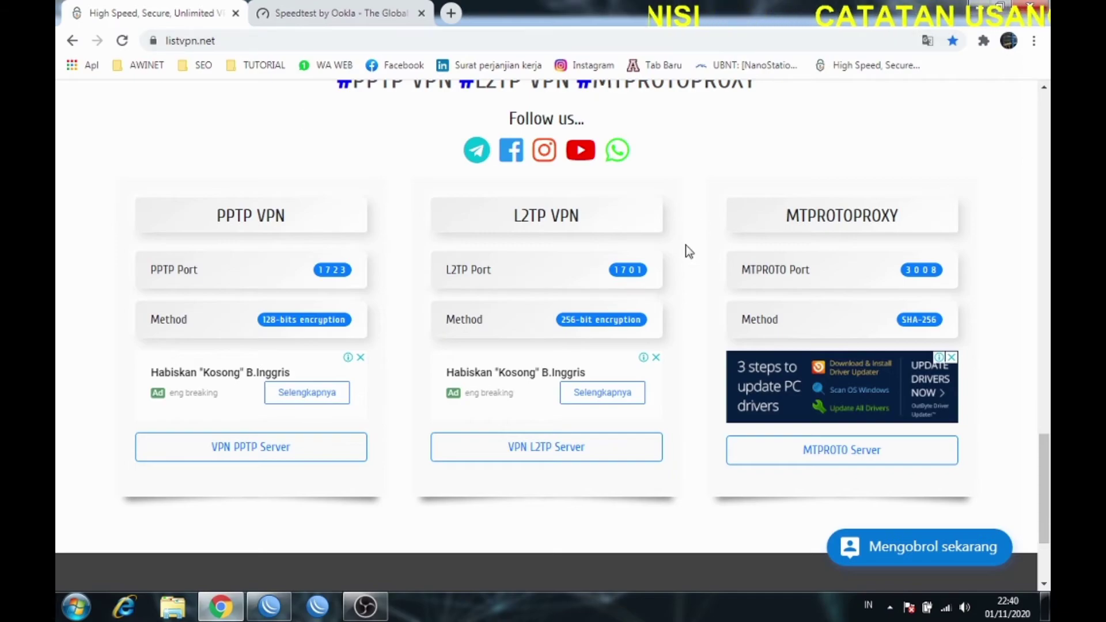
scroll(686, 244, "up", 12)
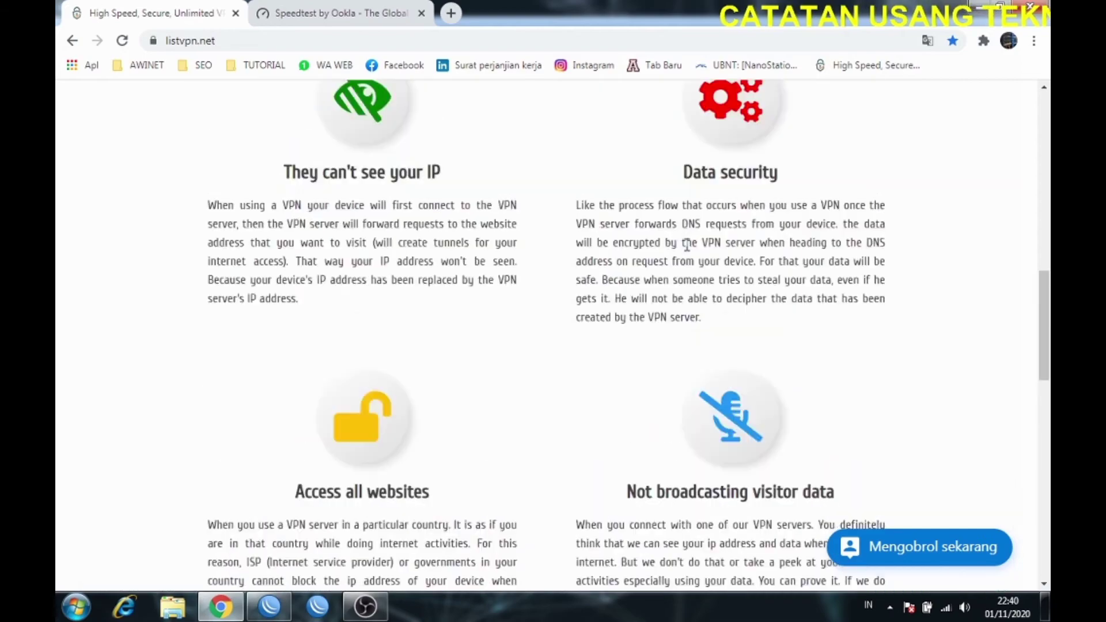
scroll(687, 245, "up", 1)
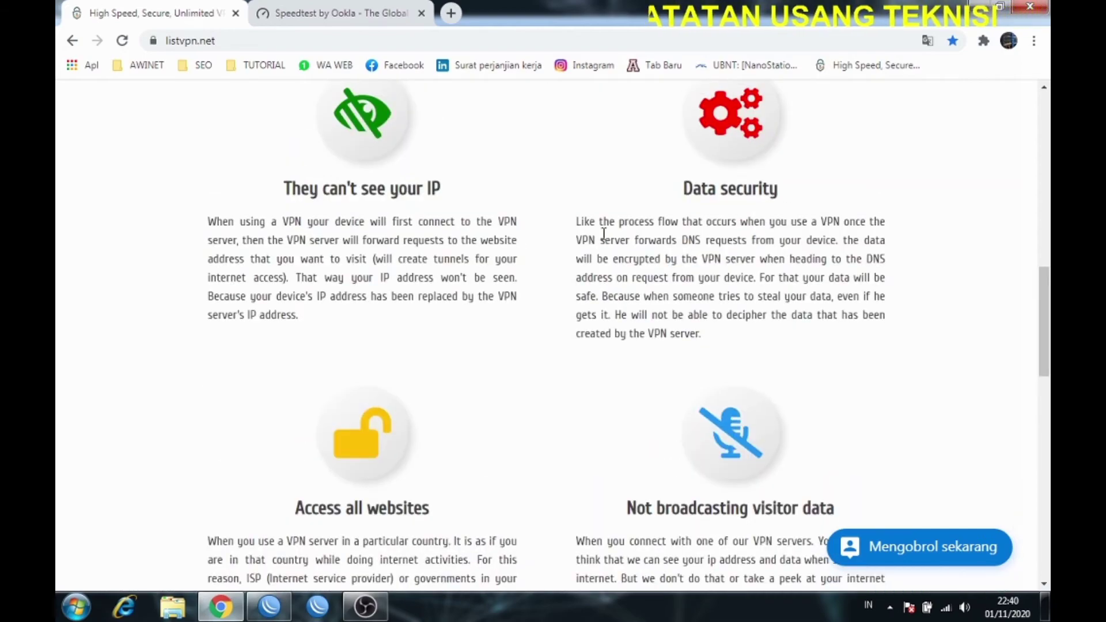
scroll(604, 234, "up", 8)
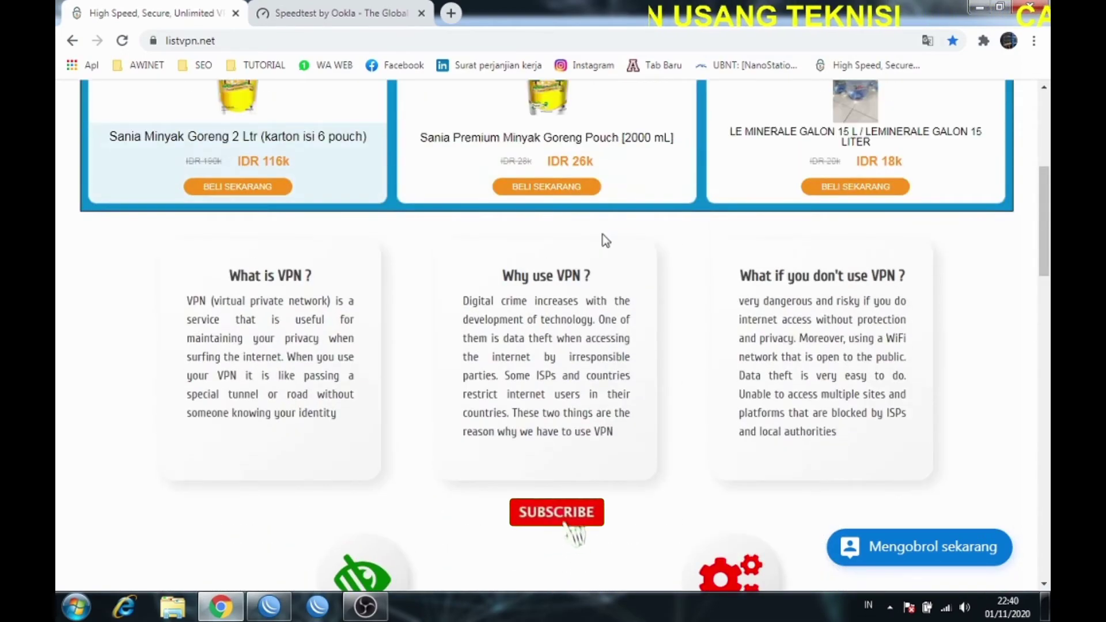
scroll(604, 234, "up", 6)
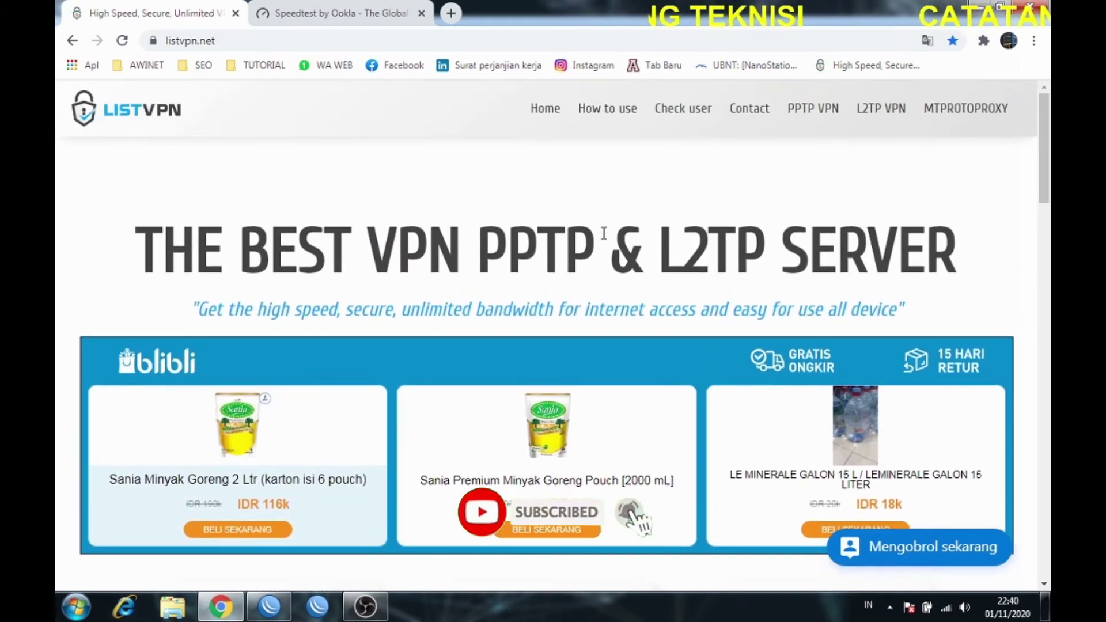
scroll(604, 233, "down", 8)
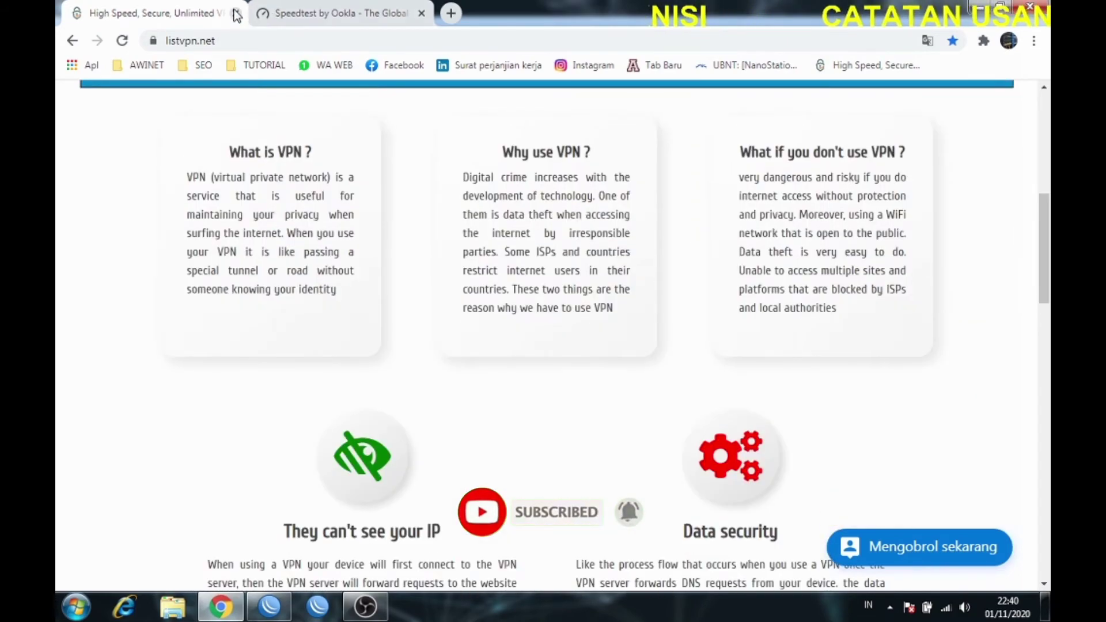
left_click(236, 13)
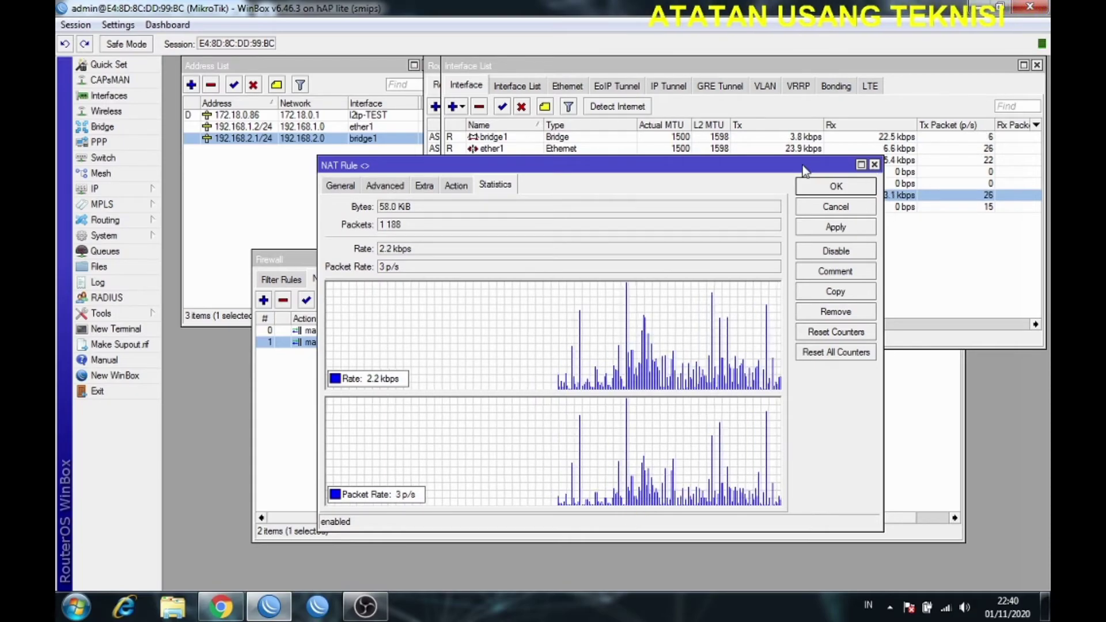
- Lower the NAT Rule window and show the Speedtest page in a smaller, widened browser window over WinBox
left_click_drag(800, 162, 817, 226)
left_click(221, 607)
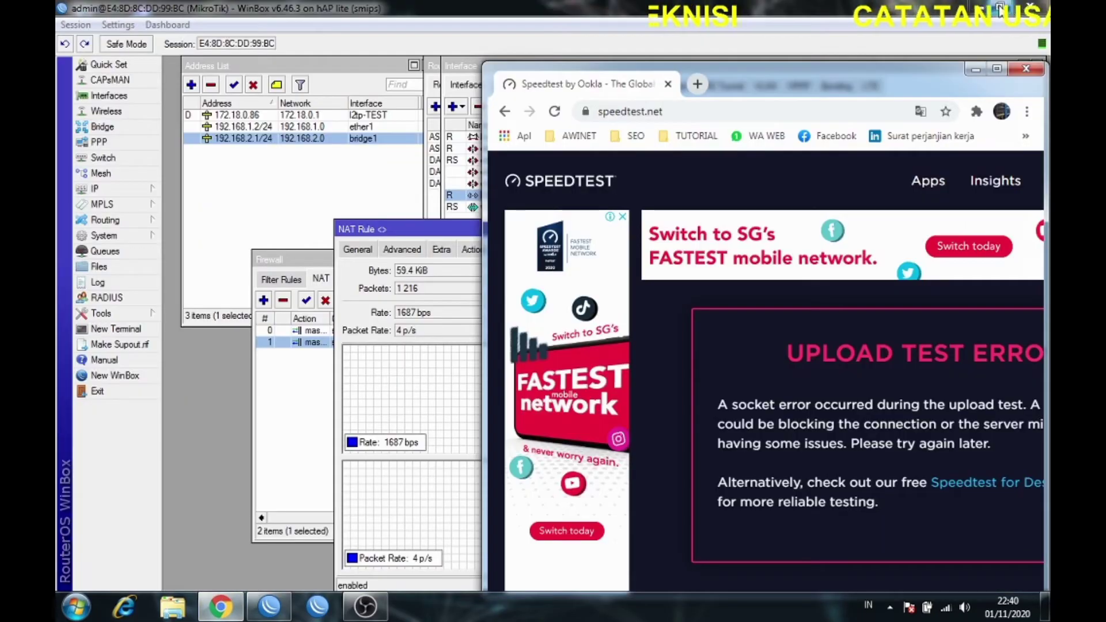
left_click(1003, 7)
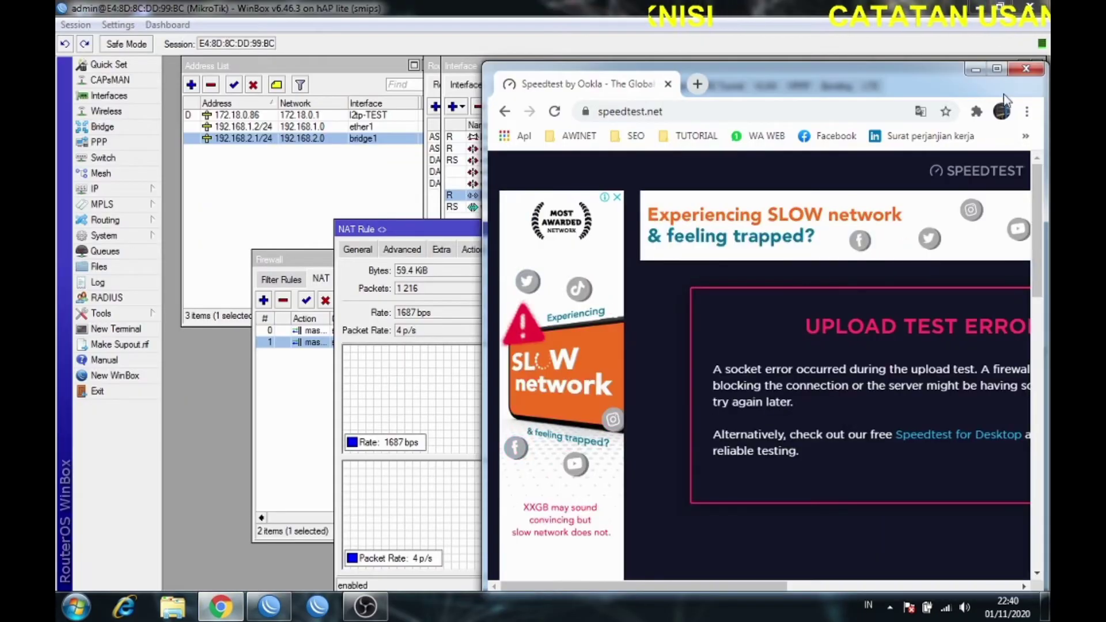
left_click_drag(952, 67, 695, 64)
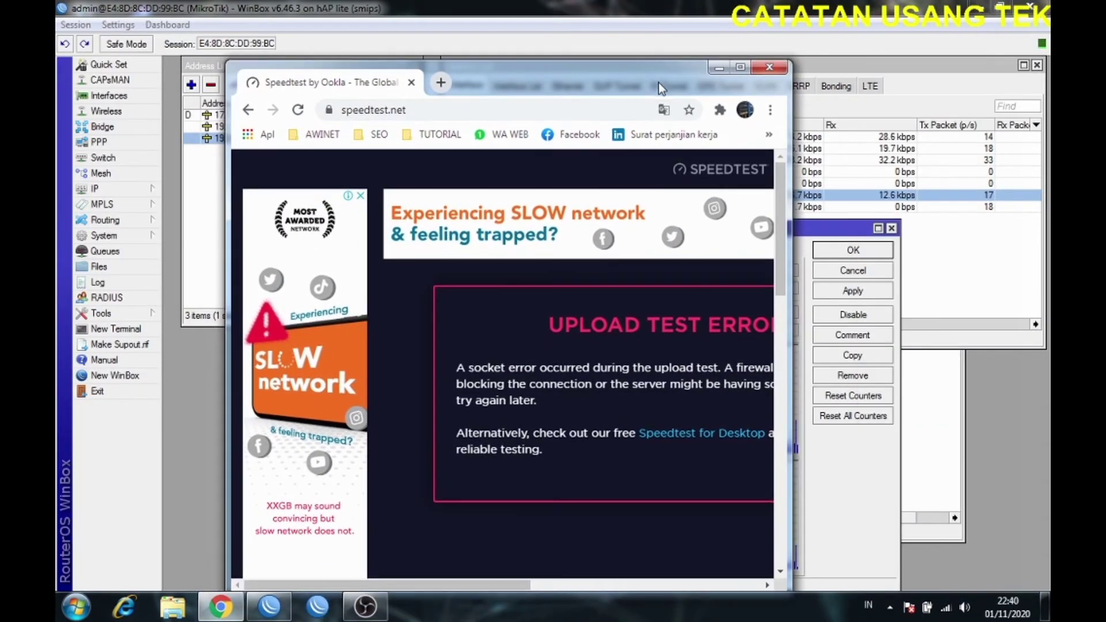
left_click_drag(786, 186, 994, 170)
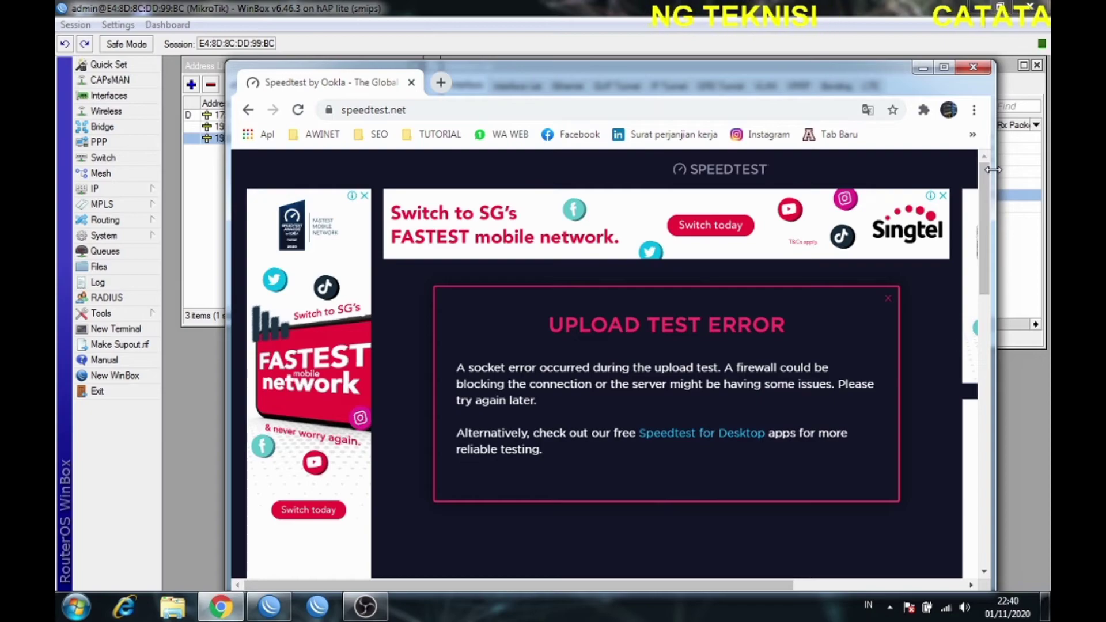
- Reload the Speedtest page, place the browser below the interface traffic rows and start a new test
left_click(294, 113)
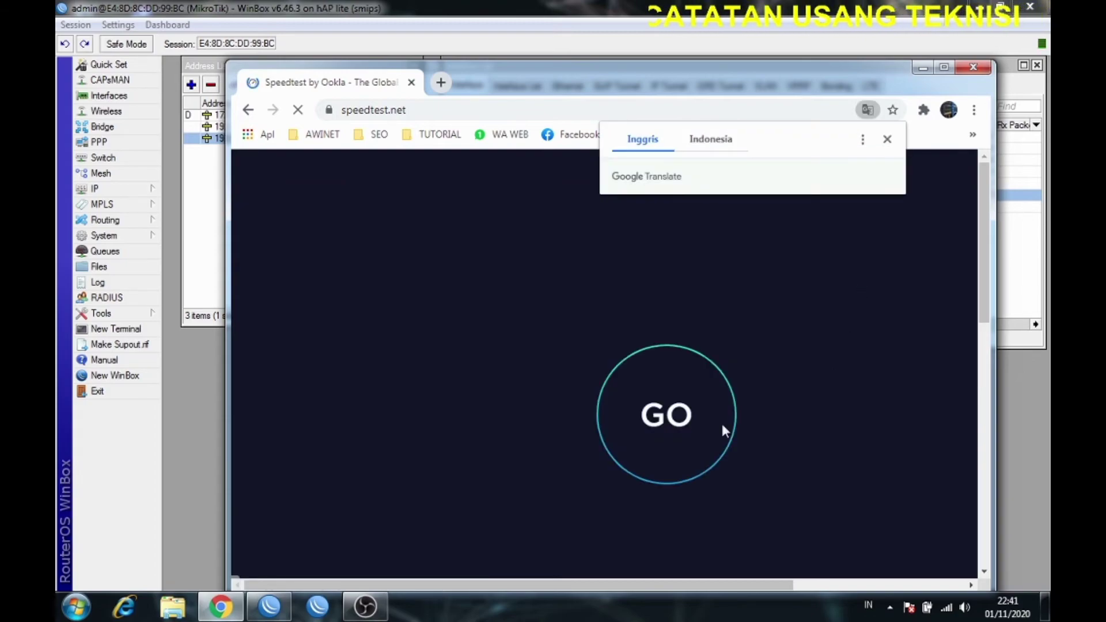
left_click_drag(770, 61, 759, 262)
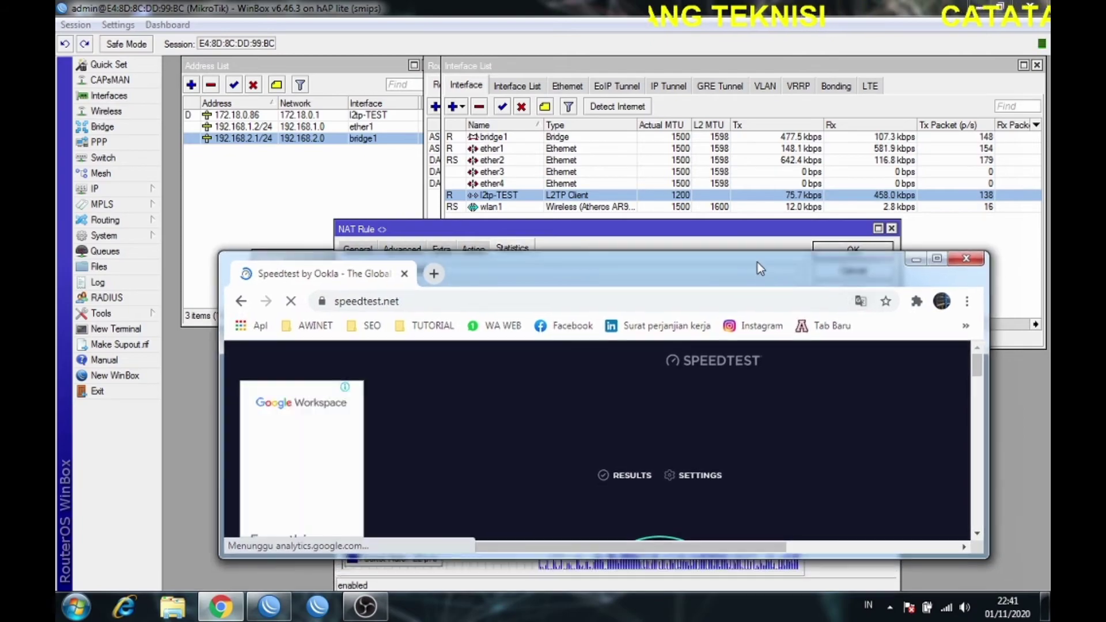
scroll(741, 457, "down", 3)
scroll(741, 458, "up", 2)
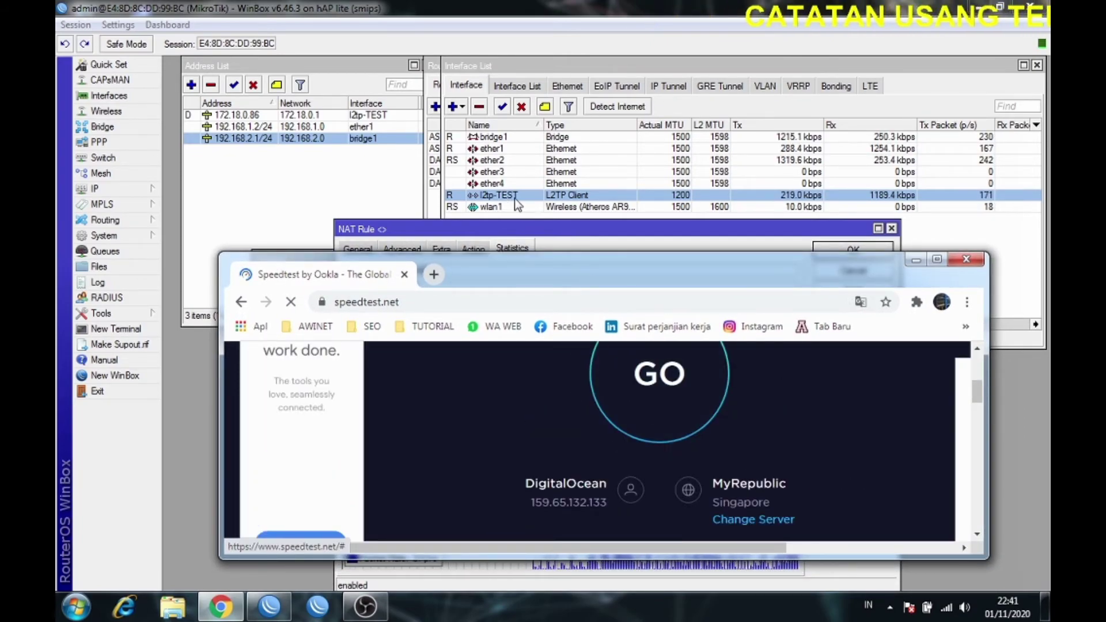
left_click(662, 393)
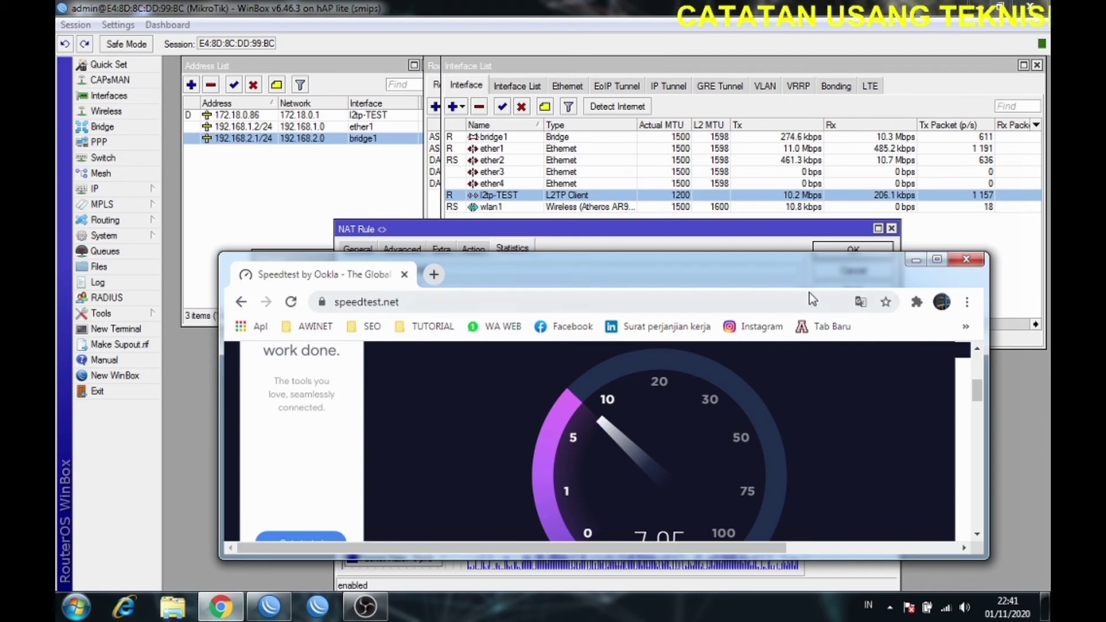
- Adjust the browser window's position and review the ping, download and upload results of the speed test
left_click_drag(794, 263, 820, 252)
mouse_move(812, 539)
left_mouse_down()
mouse_move(813, 590)
mouse_move(813, 556)
left_mouse_up()
scroll(805, 462, "down", 5)
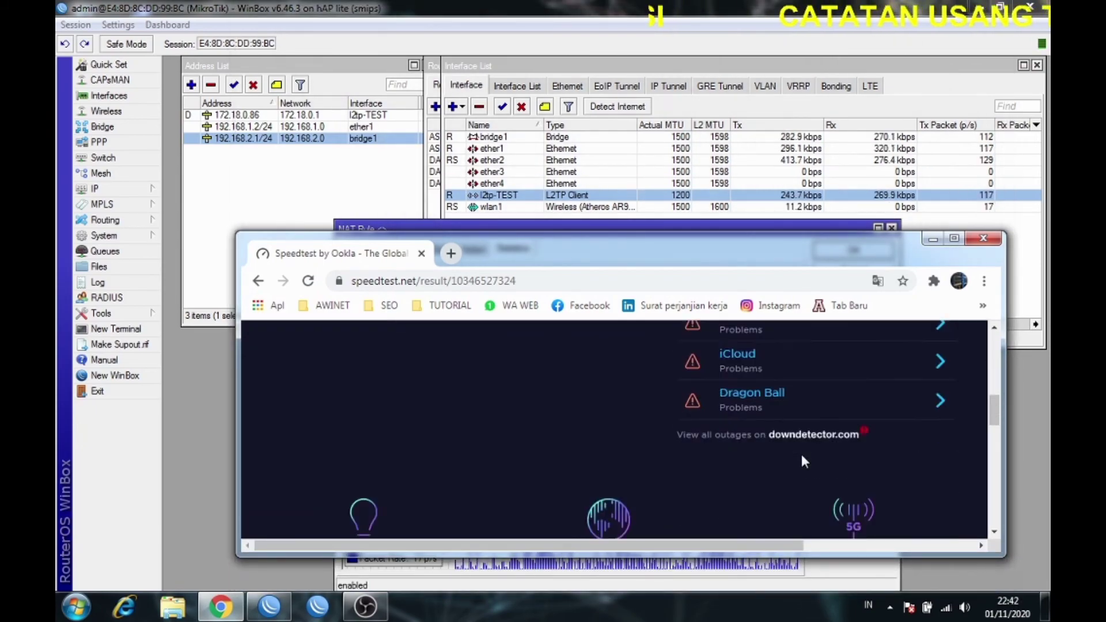
scroll(802, 456, "up", 6)
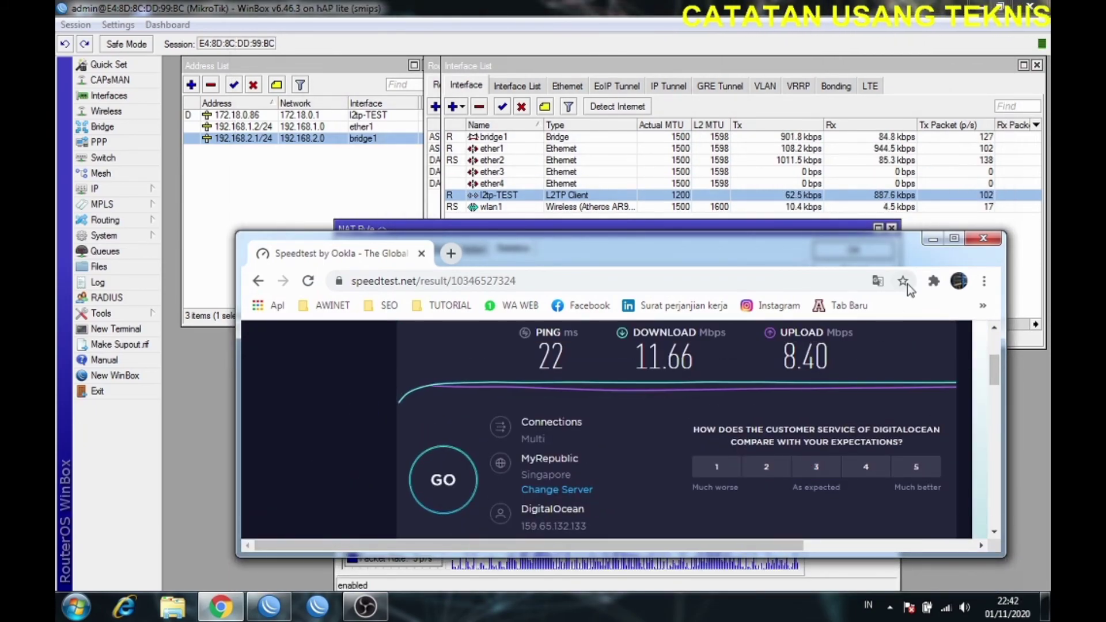
- Minimize the browser, close the NAT Rule window and move the Interface List to the middle of the workspace
left_click(928, 245)
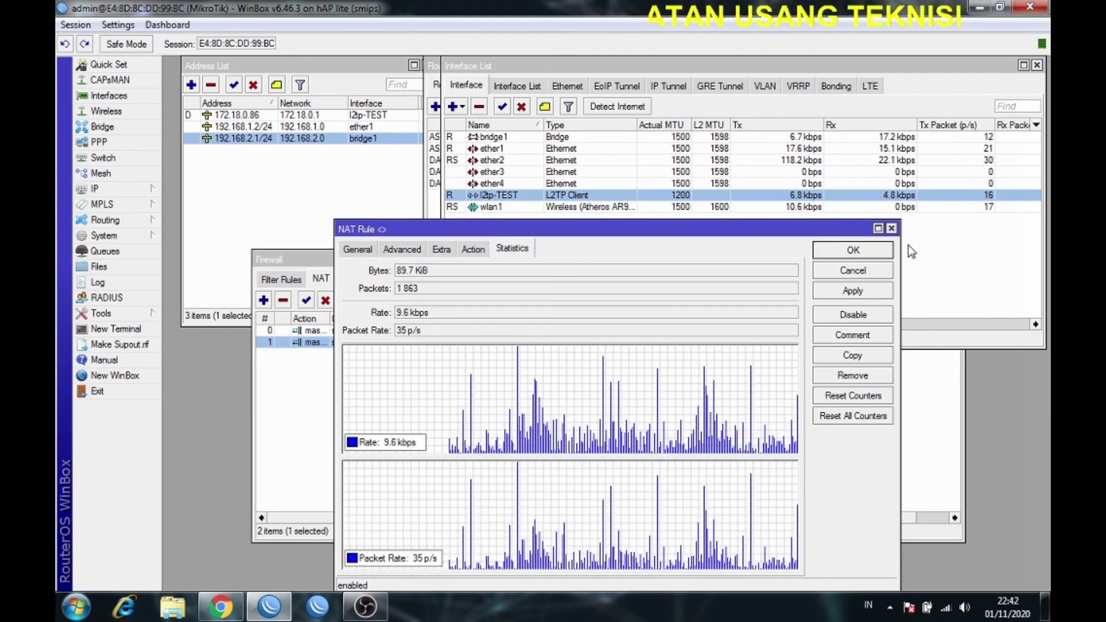
left_click(892, 229)
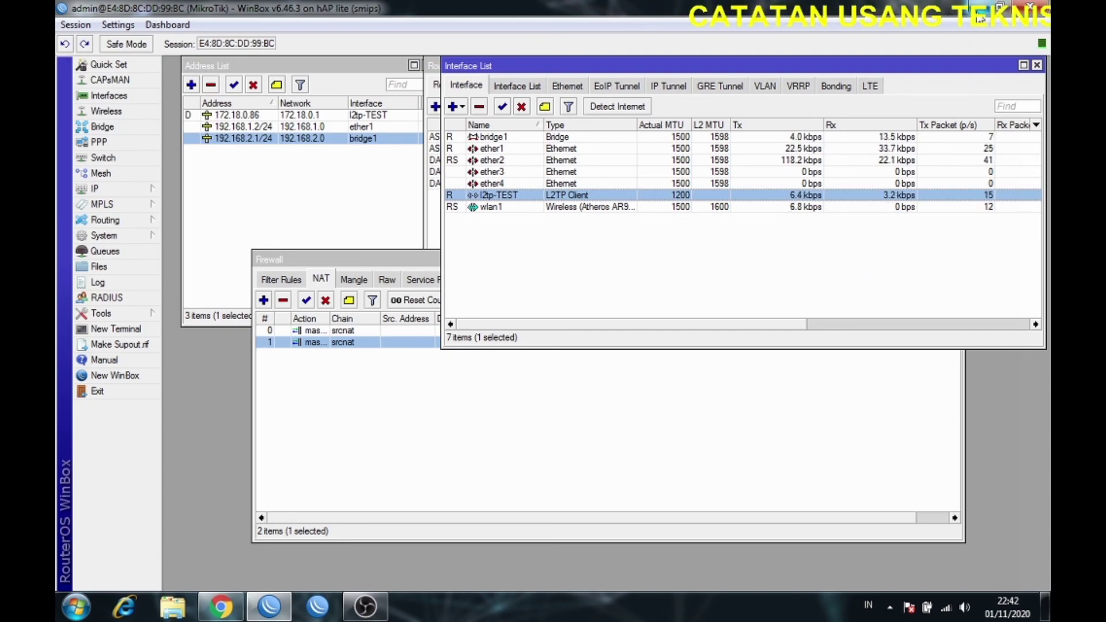
left_click_drag(971, 71, 788, 156)
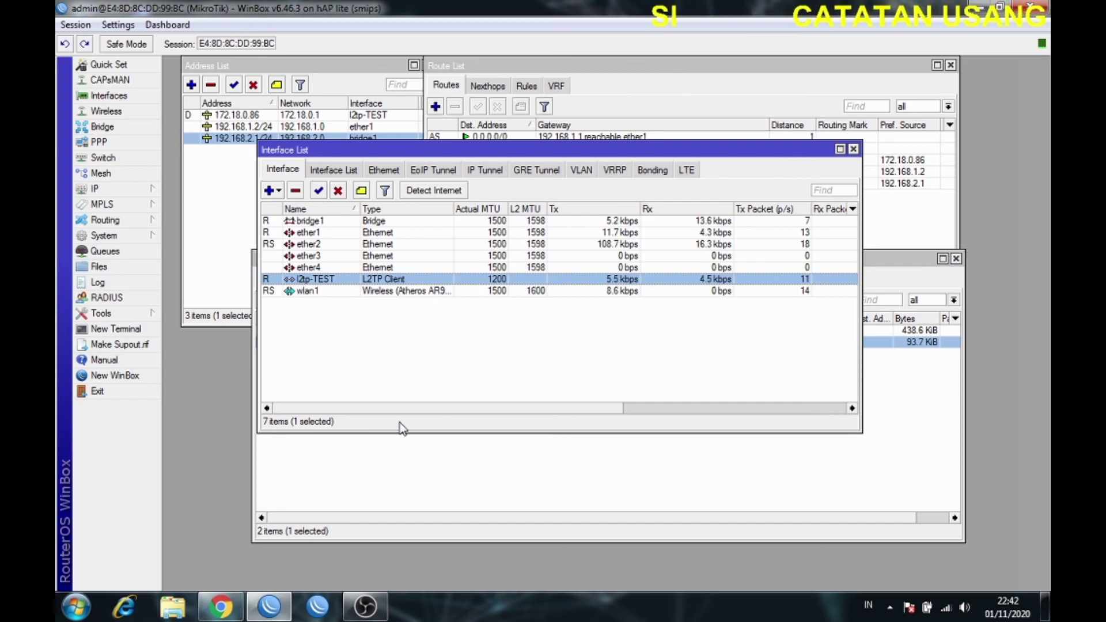
left_click(225, 606)
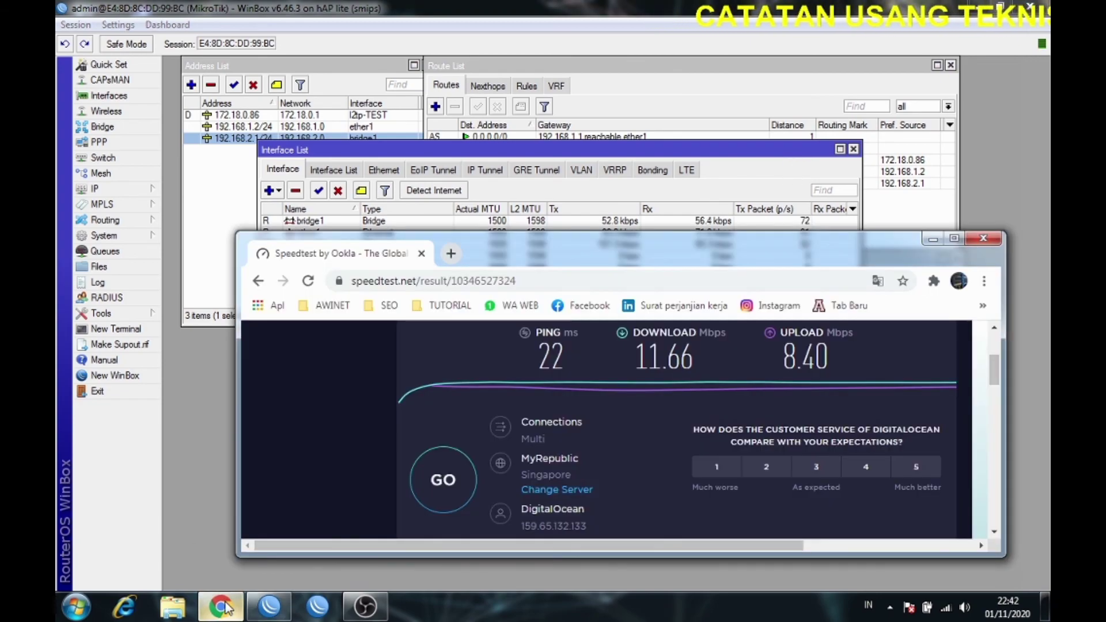
left_click(227, 608)
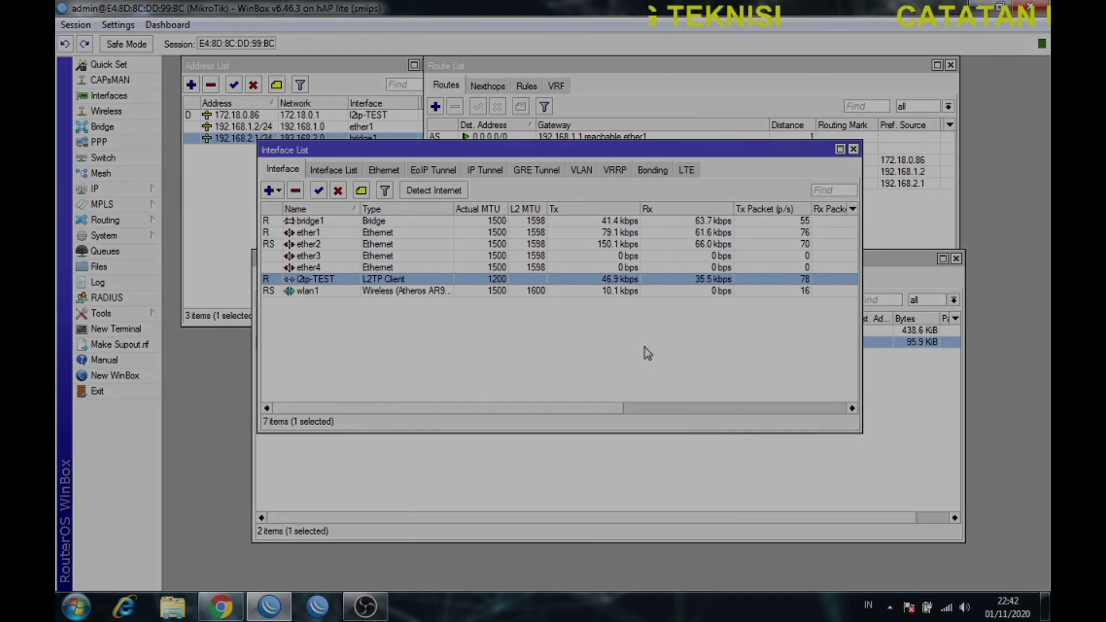
left_click(379, 608)
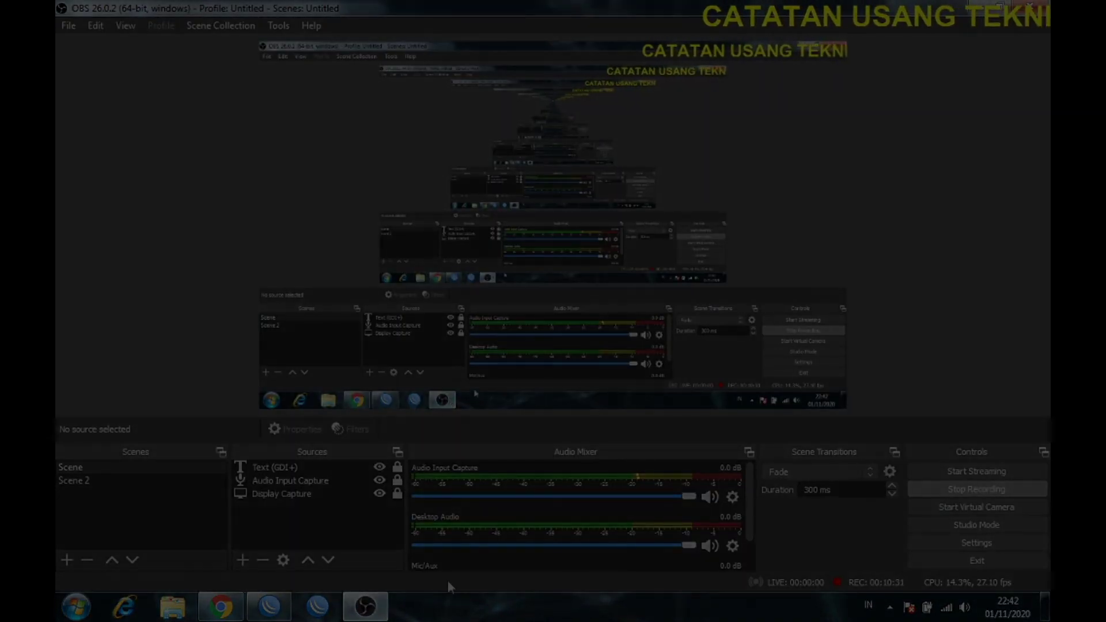